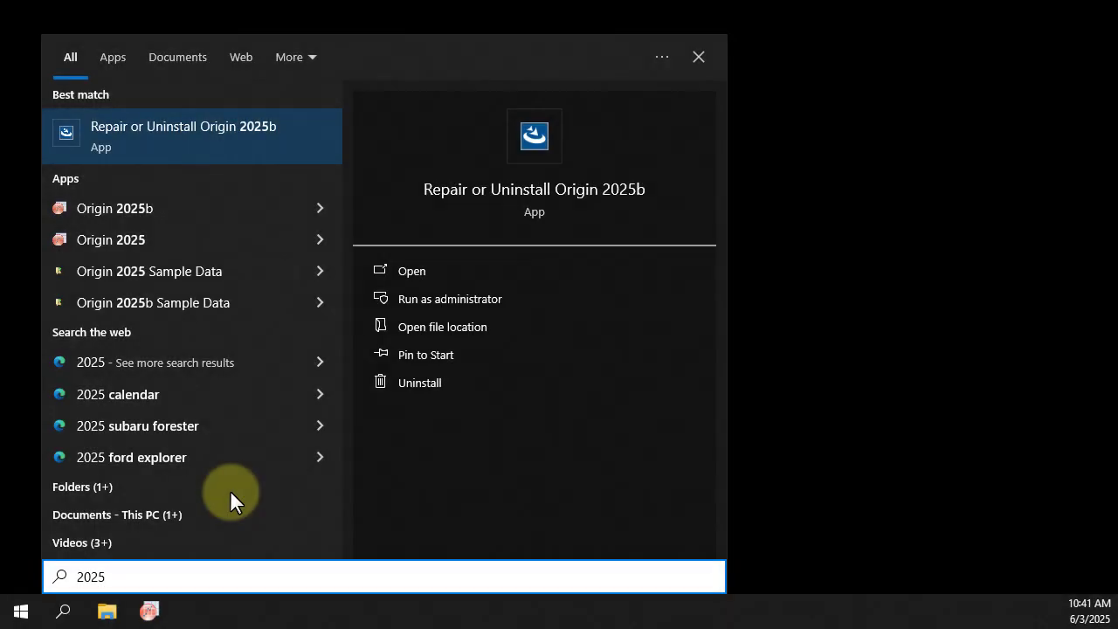
Modify the Origin 2025b installation with Statistics Mode ticked and begin copying the files
click(228, 134)
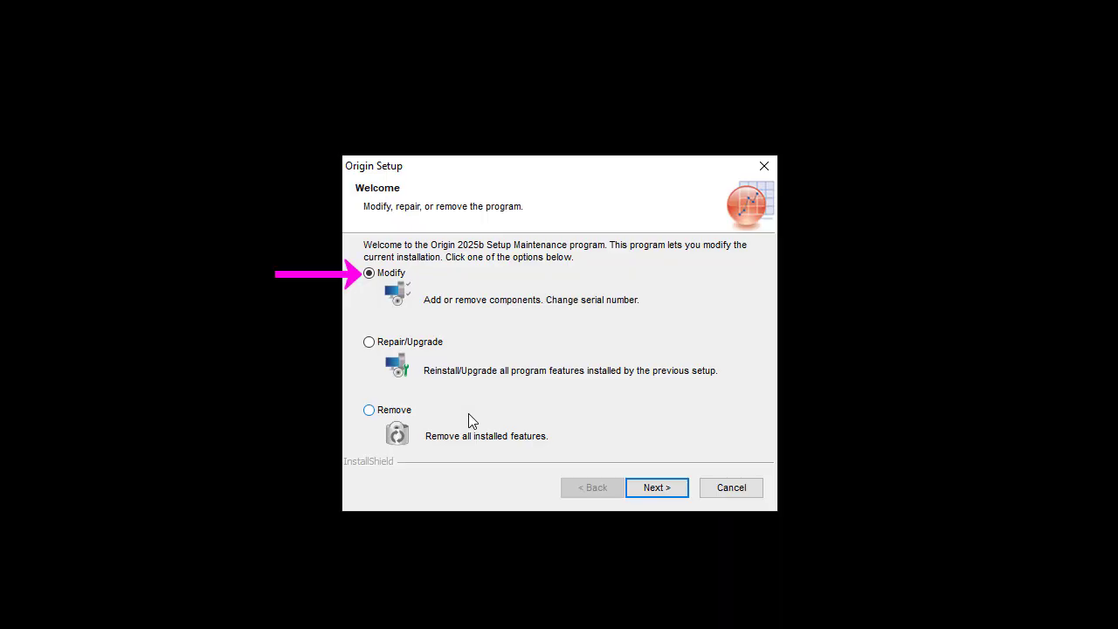
click(654, 488)
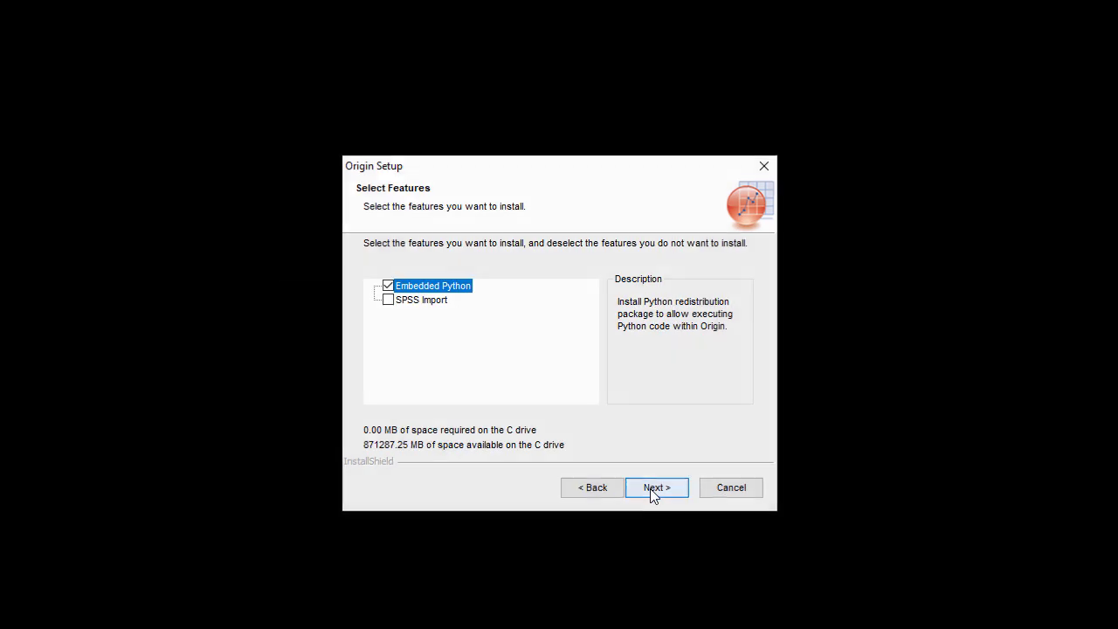
click(653, 492)
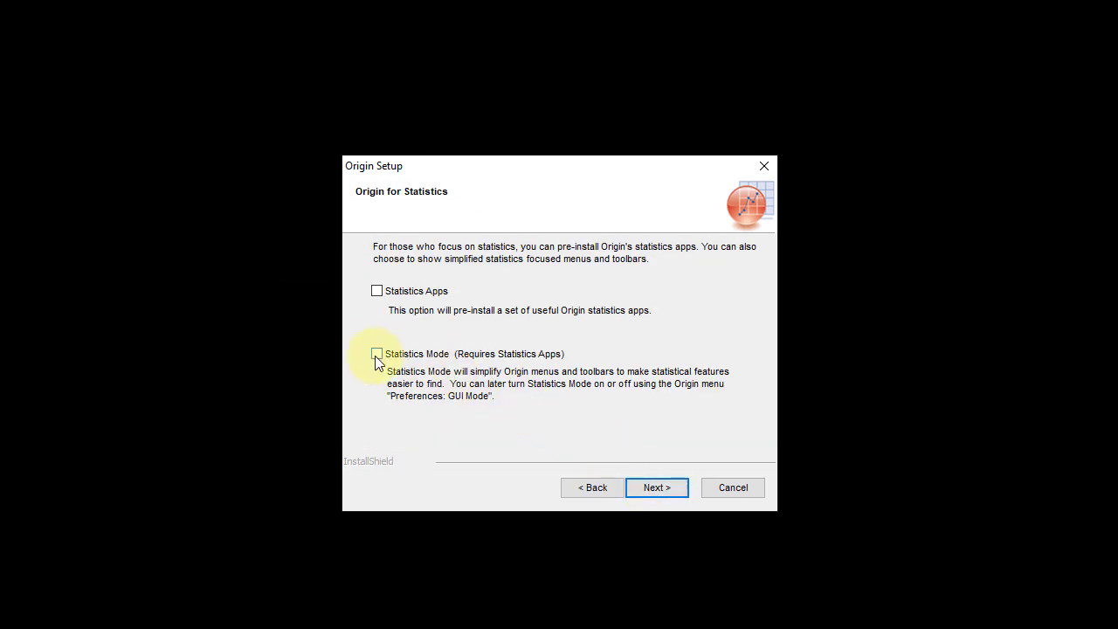
click(375, 353)
click(653, 488)
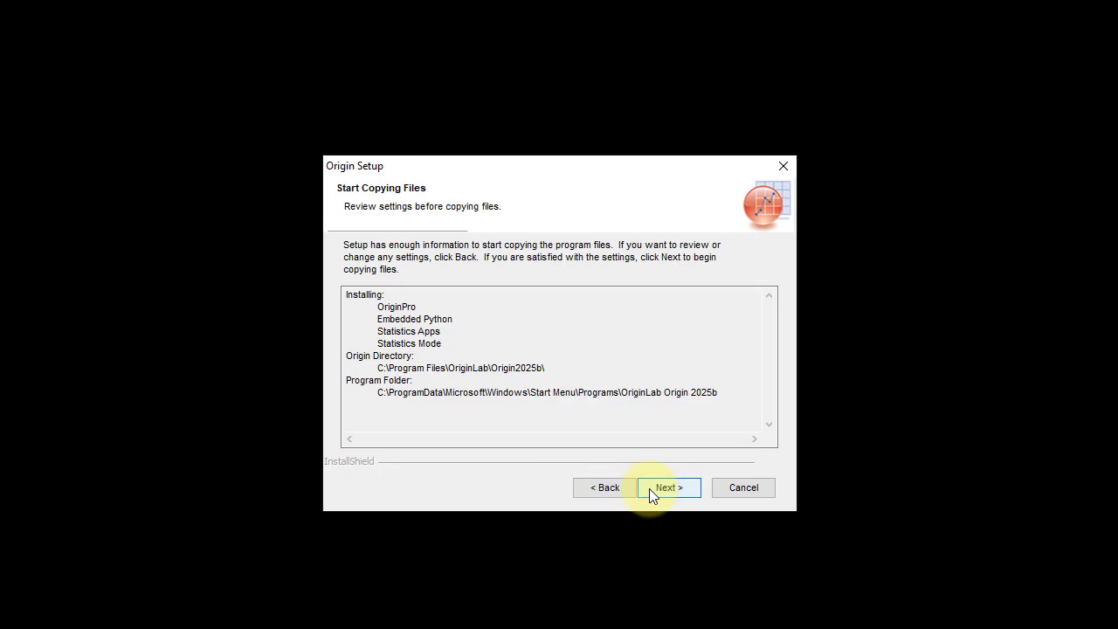
click(649, 488)
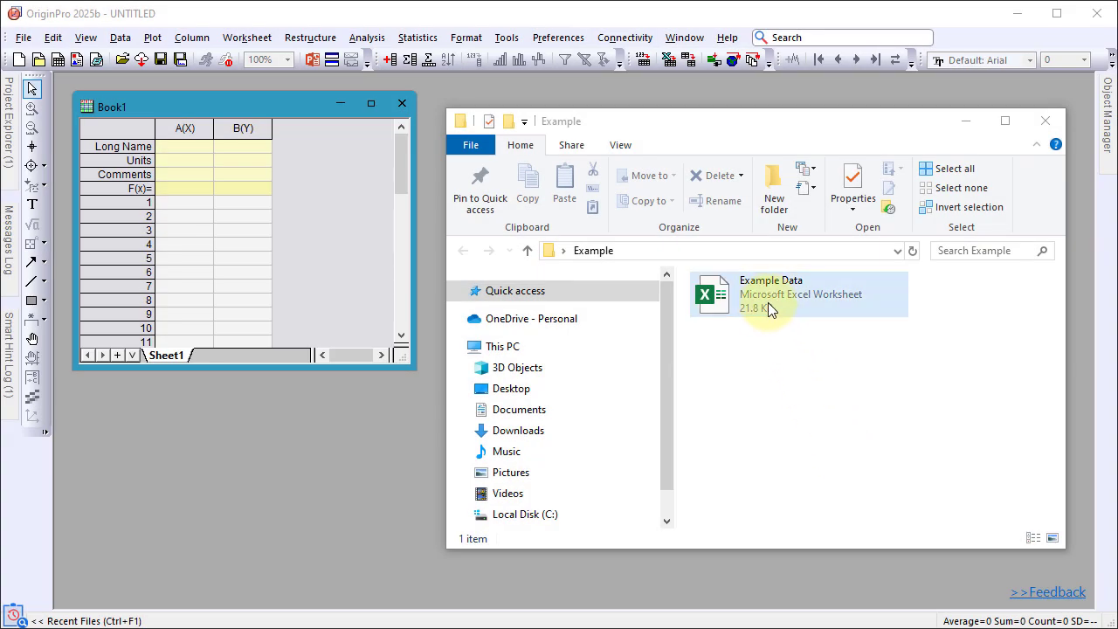
Import Example Data.xlsx into Book1 and add histogram sparklines above columns A to E
drag(769, 301, 368, 306)
drag(405, 362, 599, 579)
drag(260, 211, 512, 214)
right_click(514, 214)
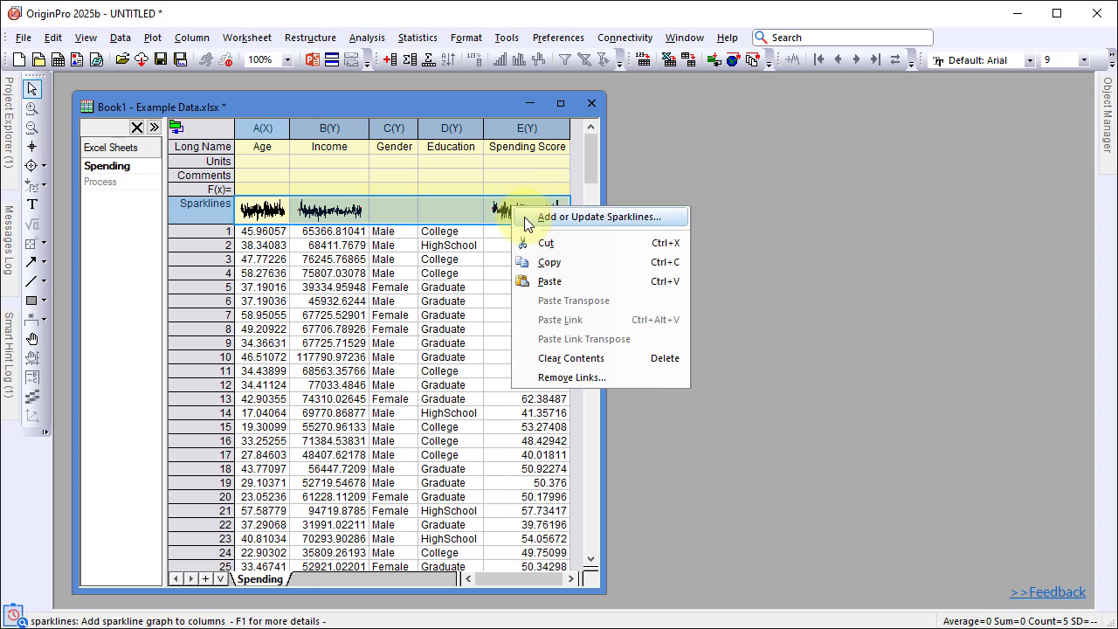
click(527, 225)
click(527, 445)
click(524, 469)
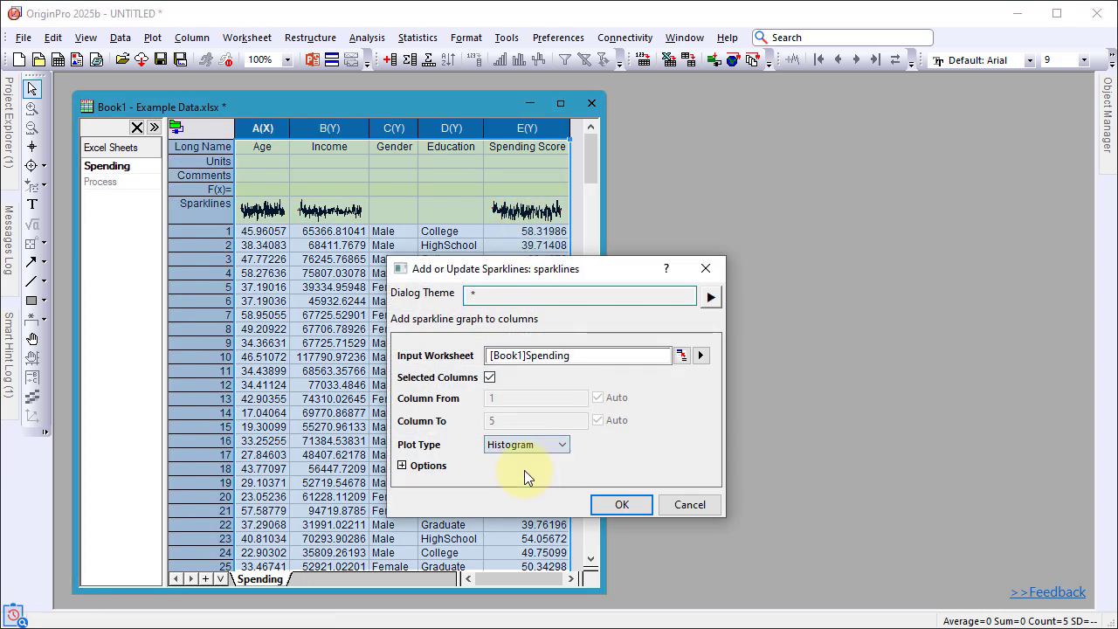
click(601, 505)
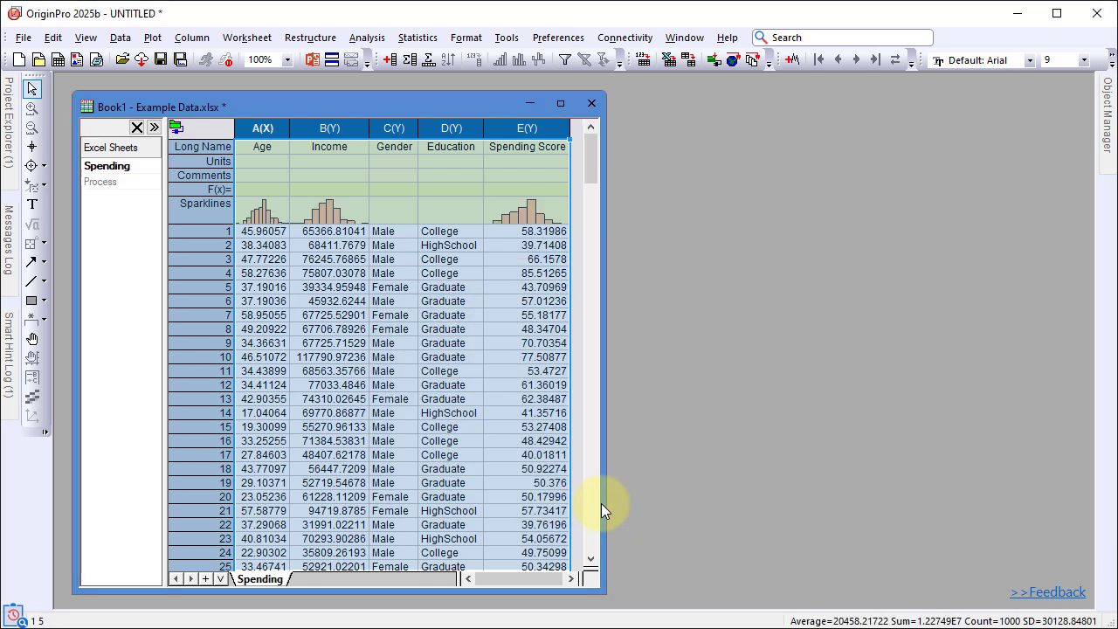
Insert Mean and Std.Dev user parameter rows into the Spending sheet's column headers
click(216, 174)
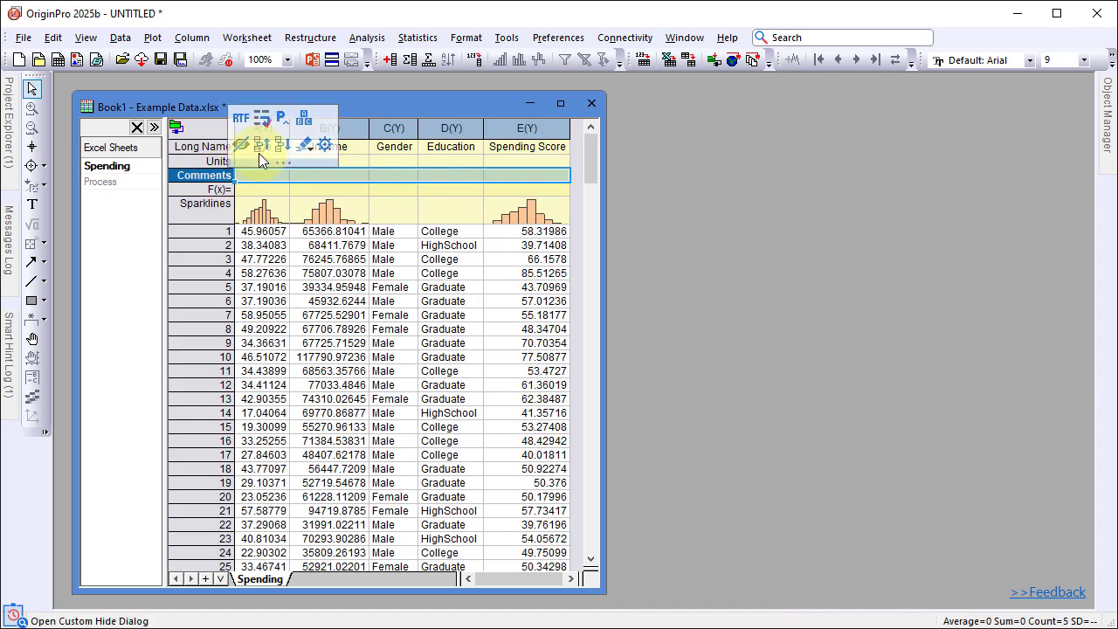
click(283, 120)
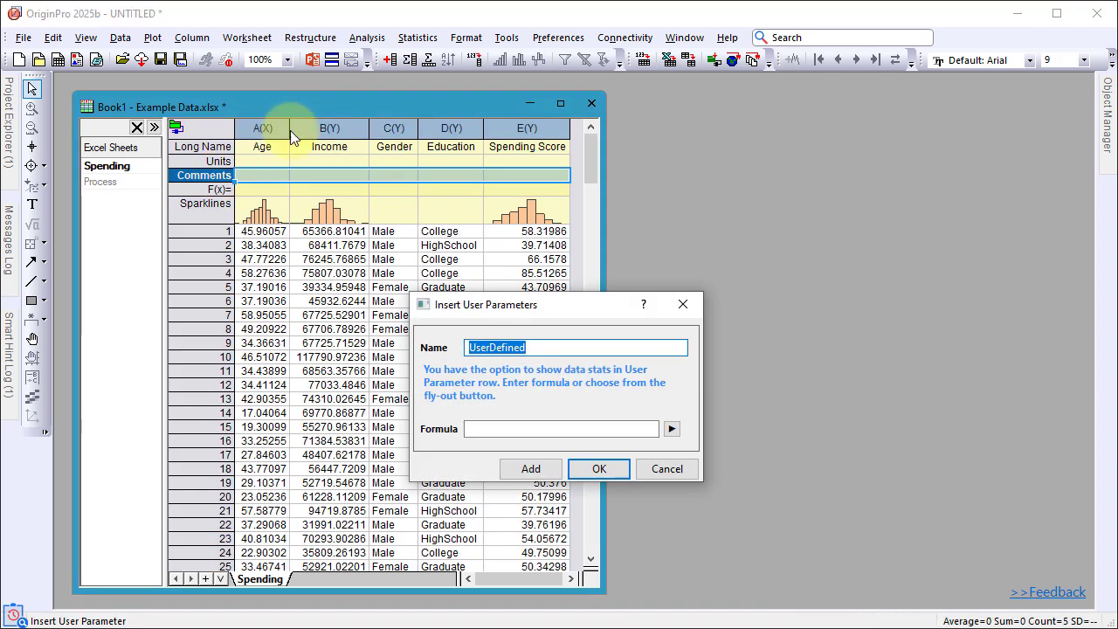
click(671, 430)
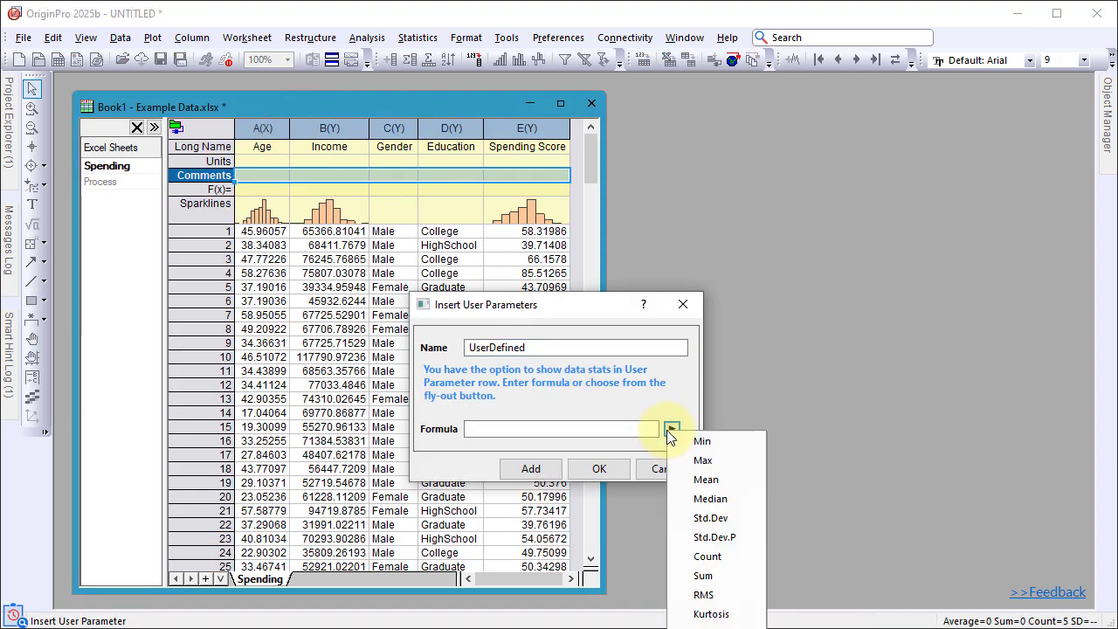
click(670, 479)
click(552, 472)
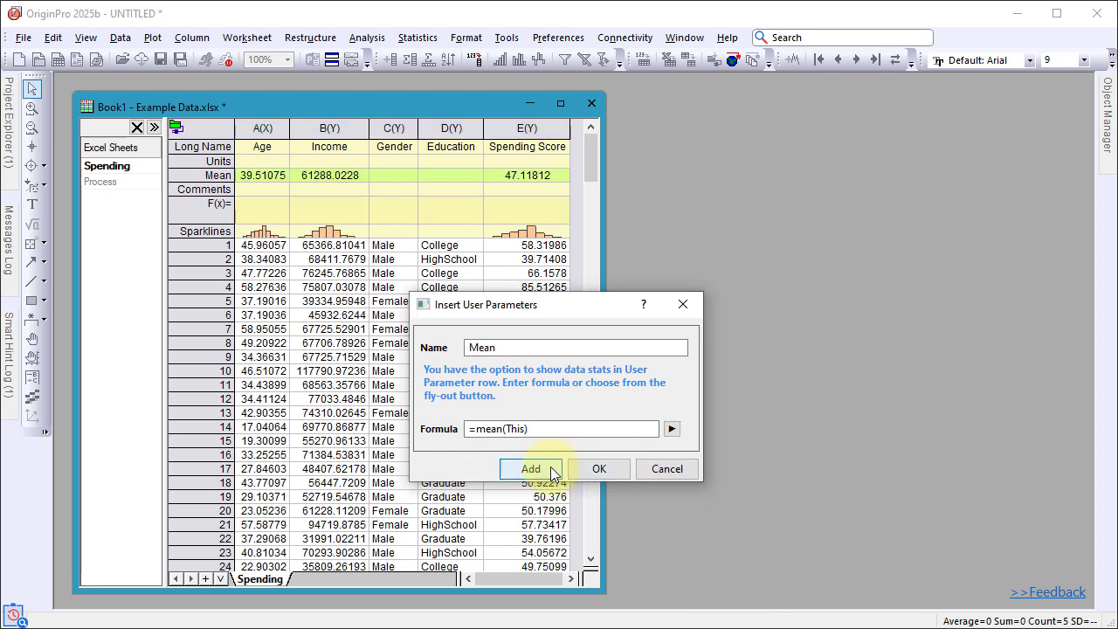
click(669, 430)
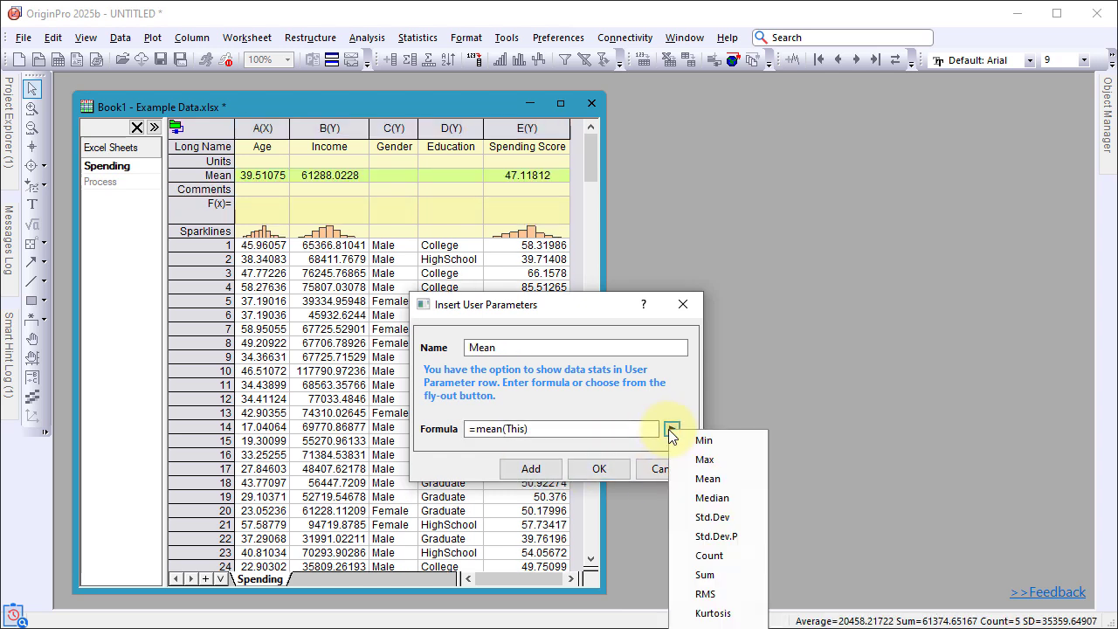
click(699, 516)
click(538, 471)
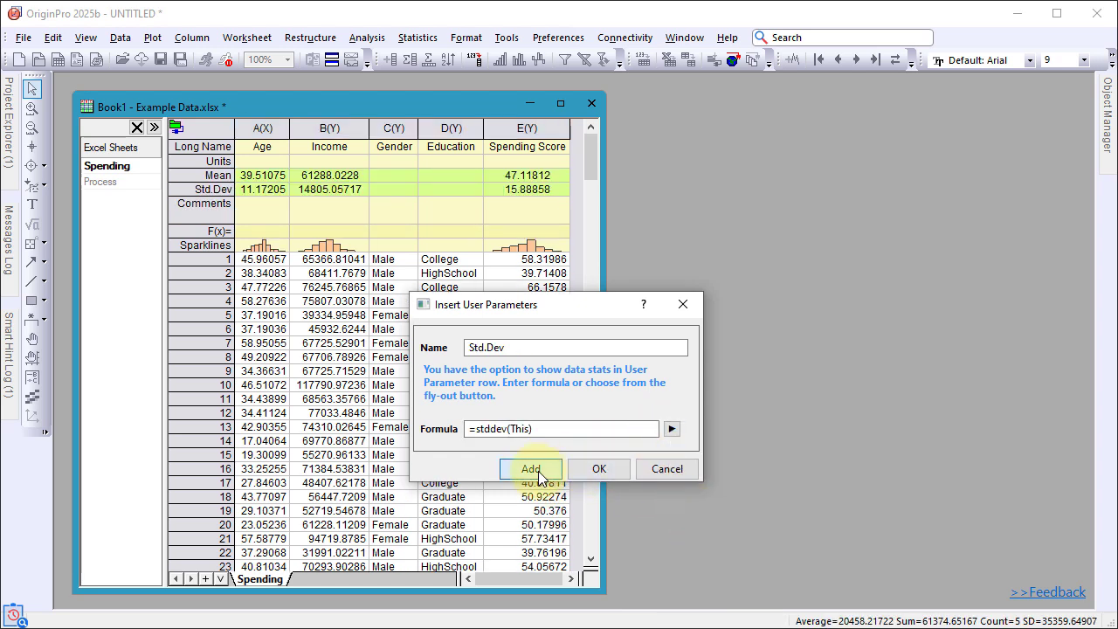
click(584, 464)
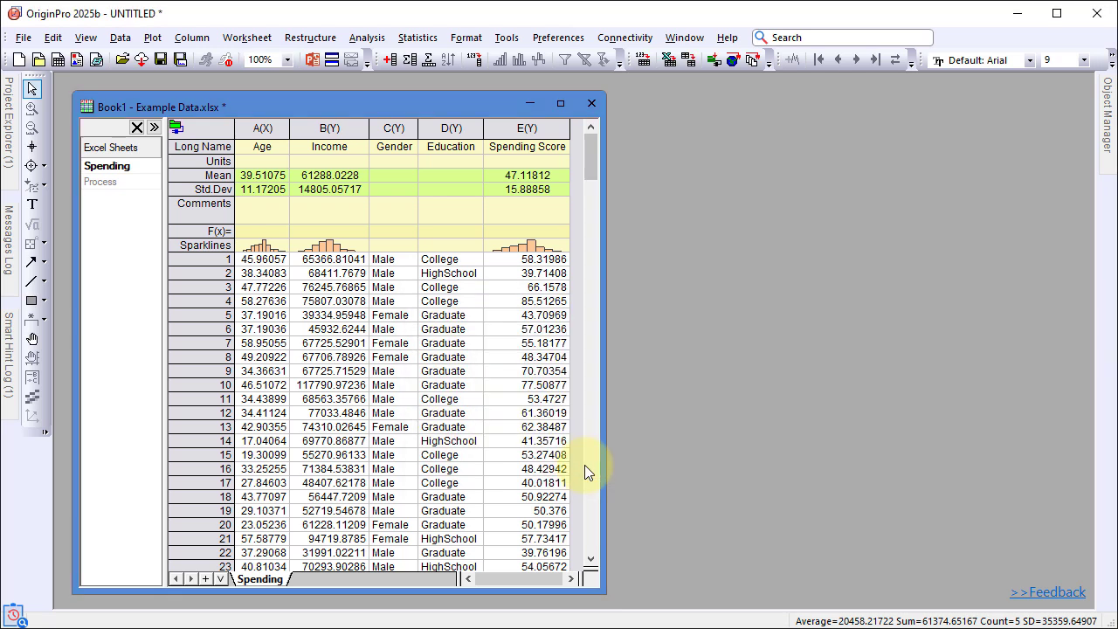
Select the first ten Spending Score values and add Median (57.66611) to the status bar statistics
drag(517, 259, 525, 380)
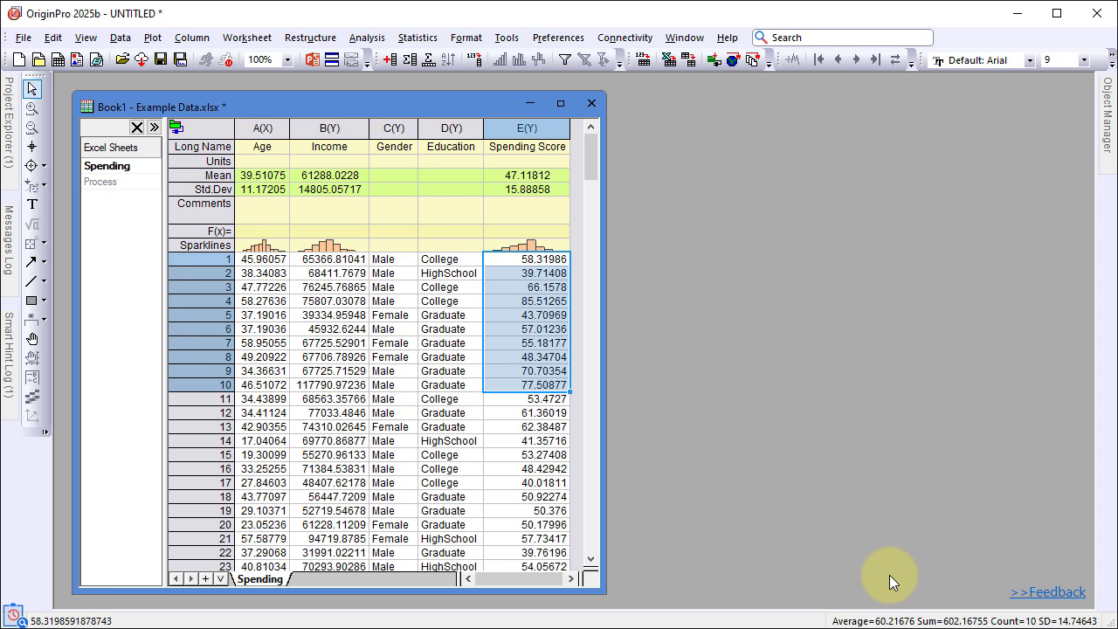
right_click(907, 621)
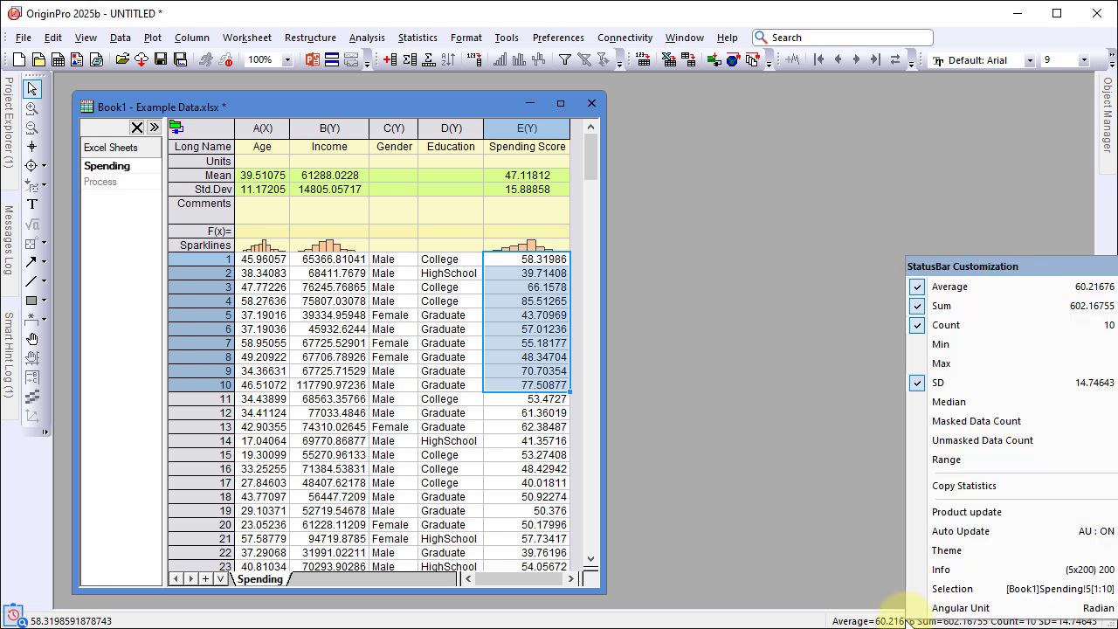
click(949, 402)
click(804, 432)
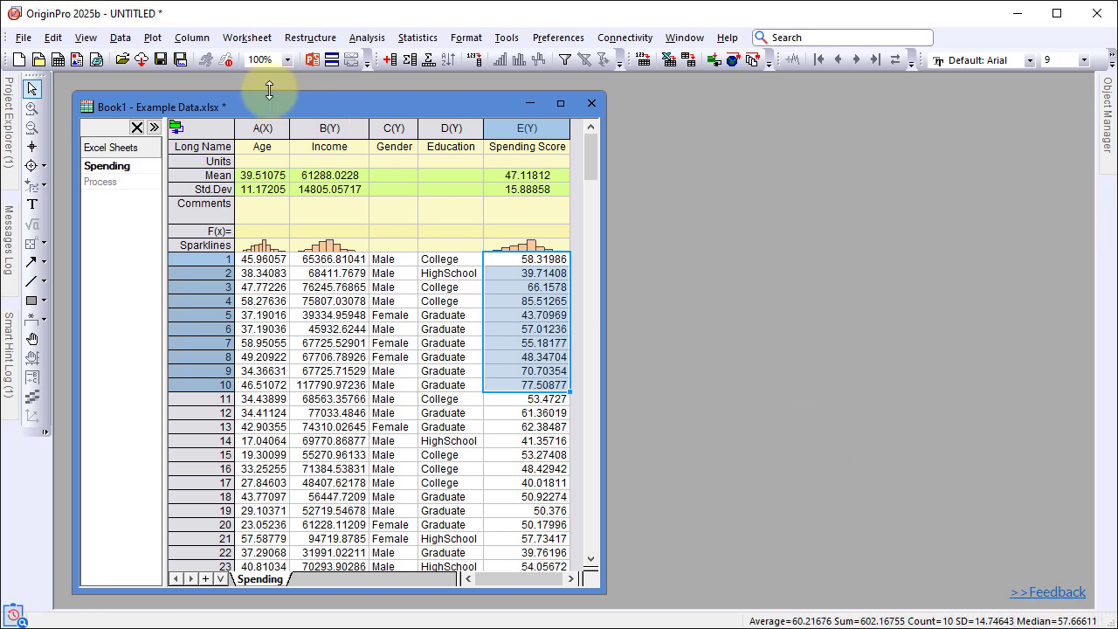
Browse the Column menu commands without choosing one
click(192, 38)
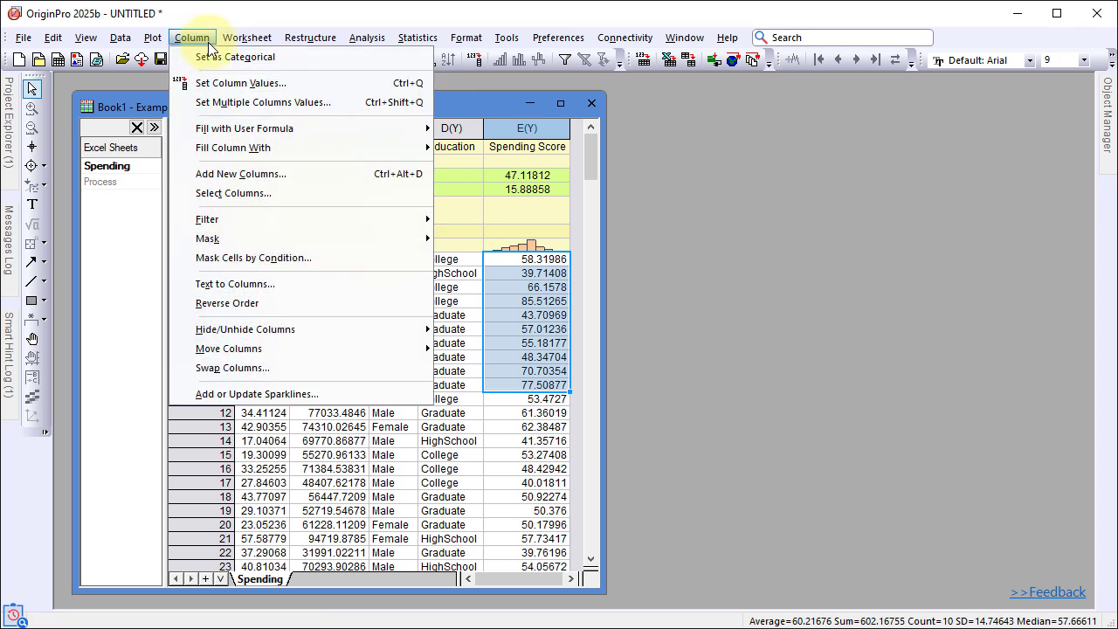
mouse_move(227, 46)
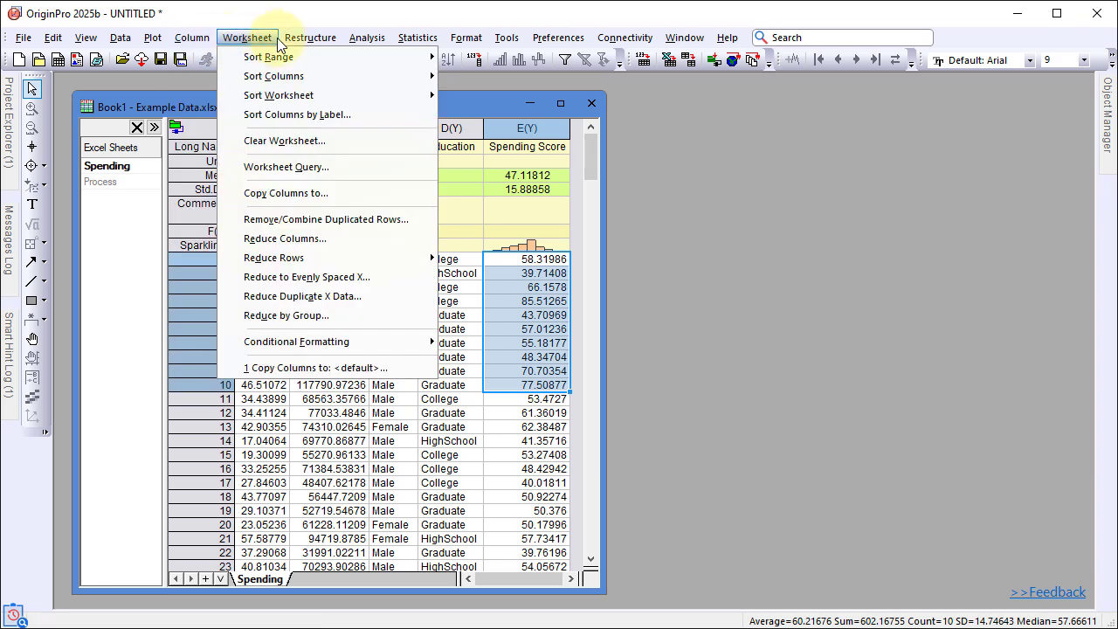
mouse_move(284, 43)
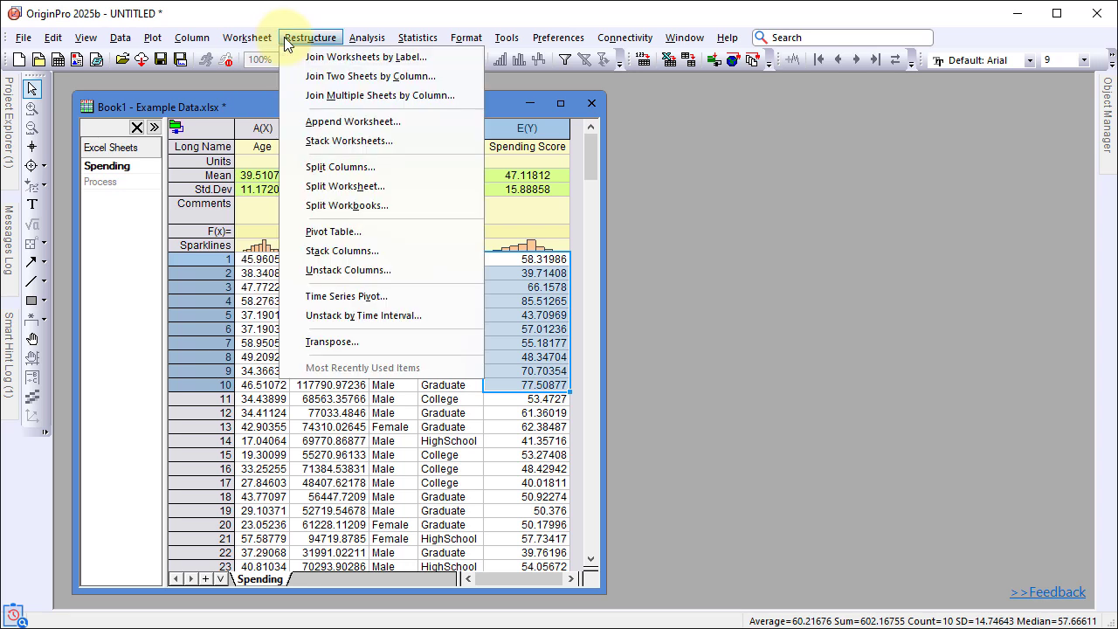
click(637, 257)
Filter the Education column to show only the College rows
click(451, 128)
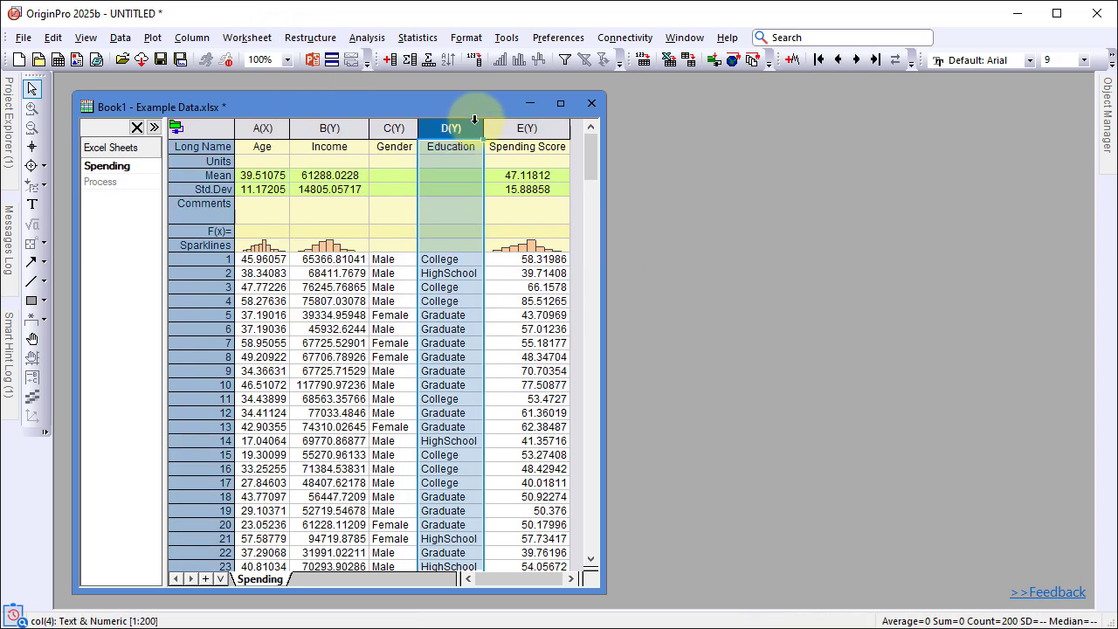
click(564, 60)
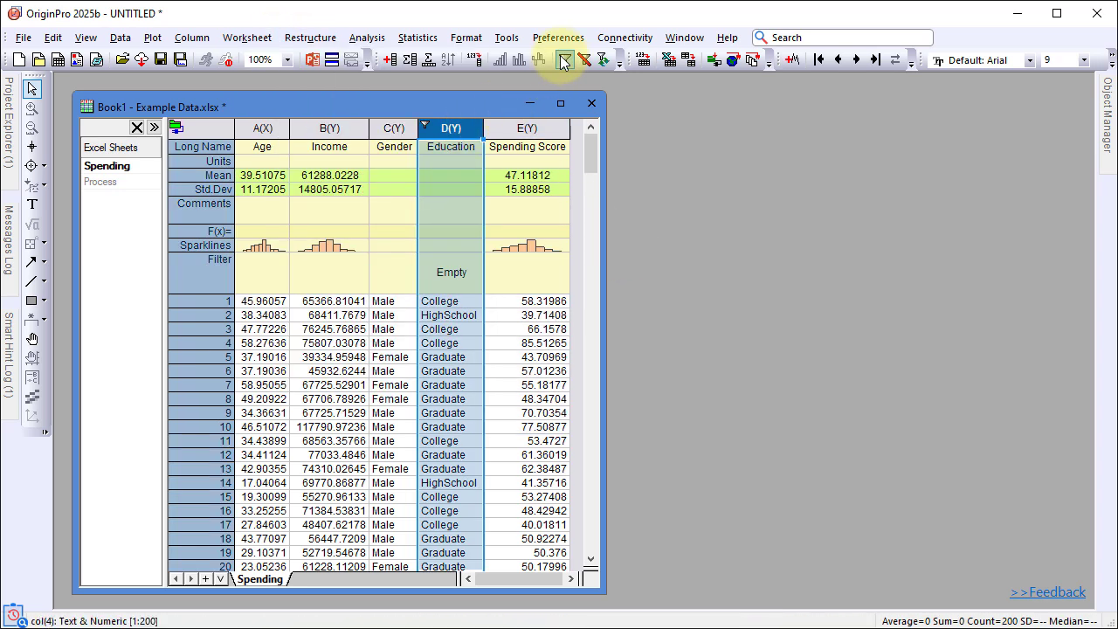
click(425, 129)
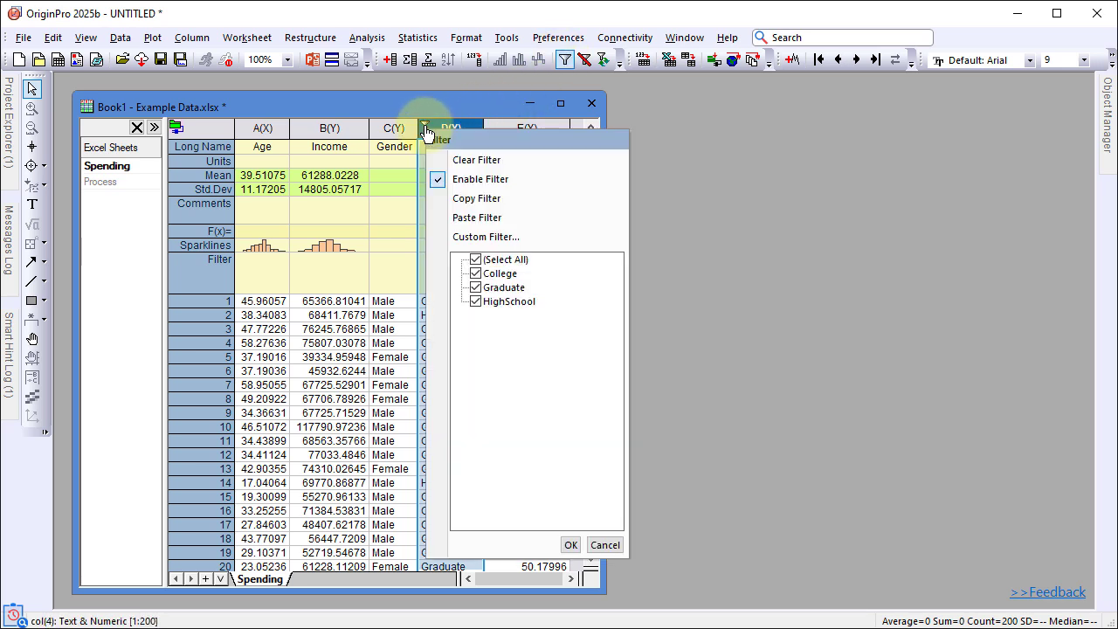
click(475, 259)
click(475, 259)
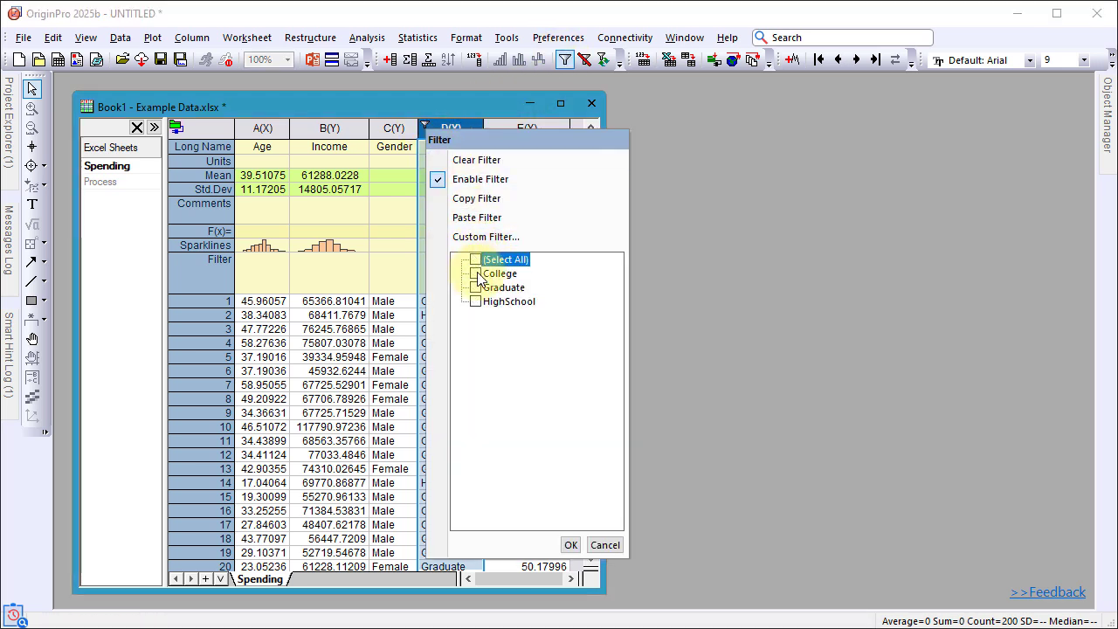
click(570, 544)
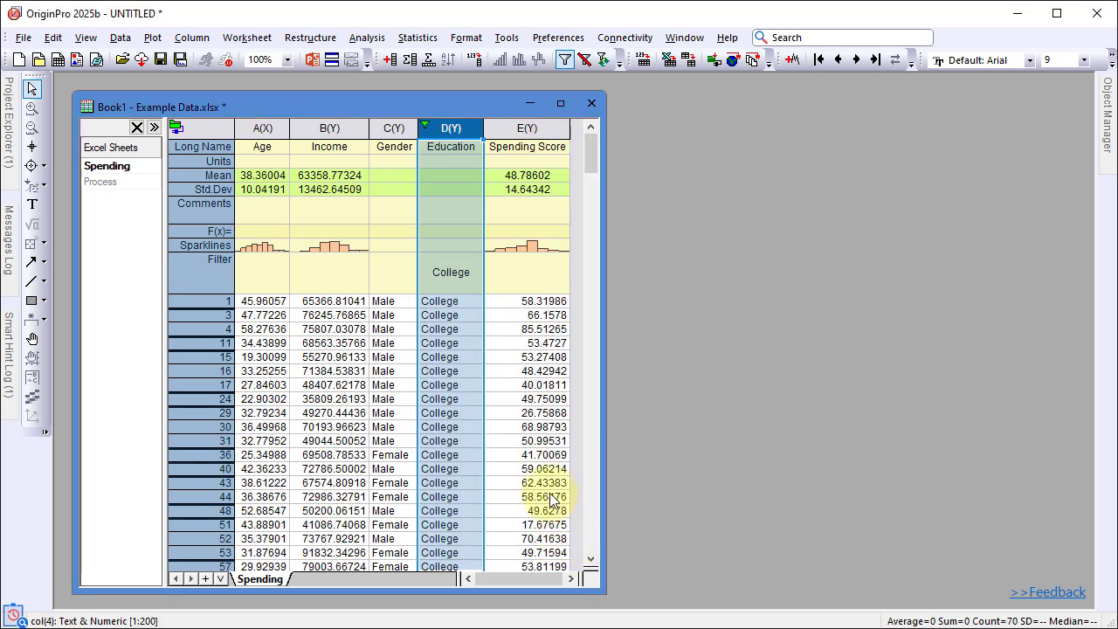
Switch the Education filter to Graduate only, then clear it so all 200 rows show
click(425, 129)
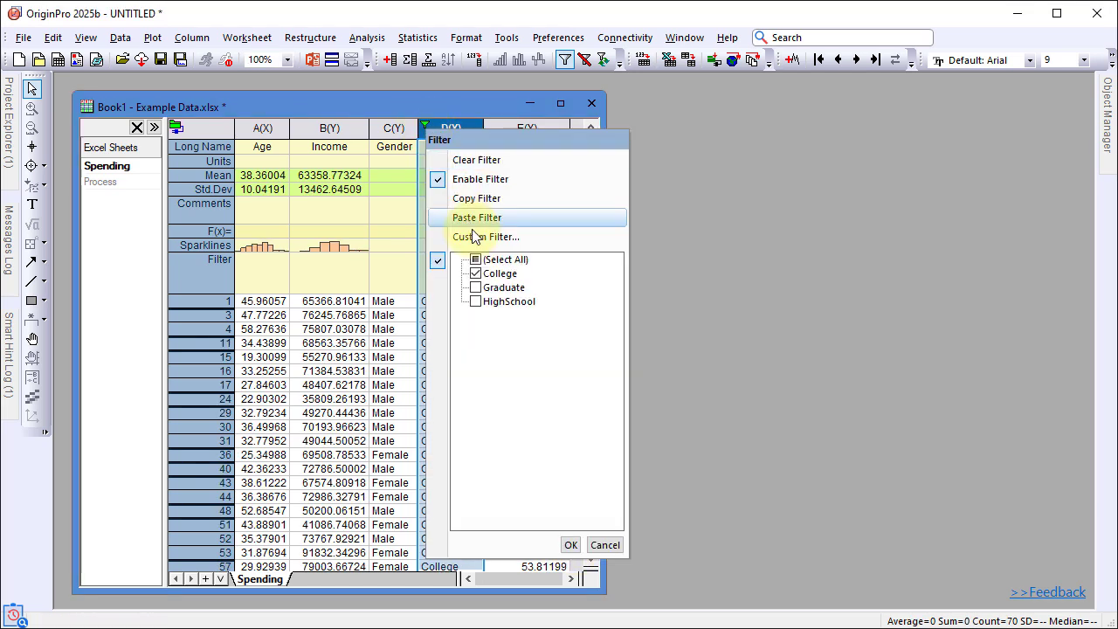
click(475, 274)
click(475, 288)
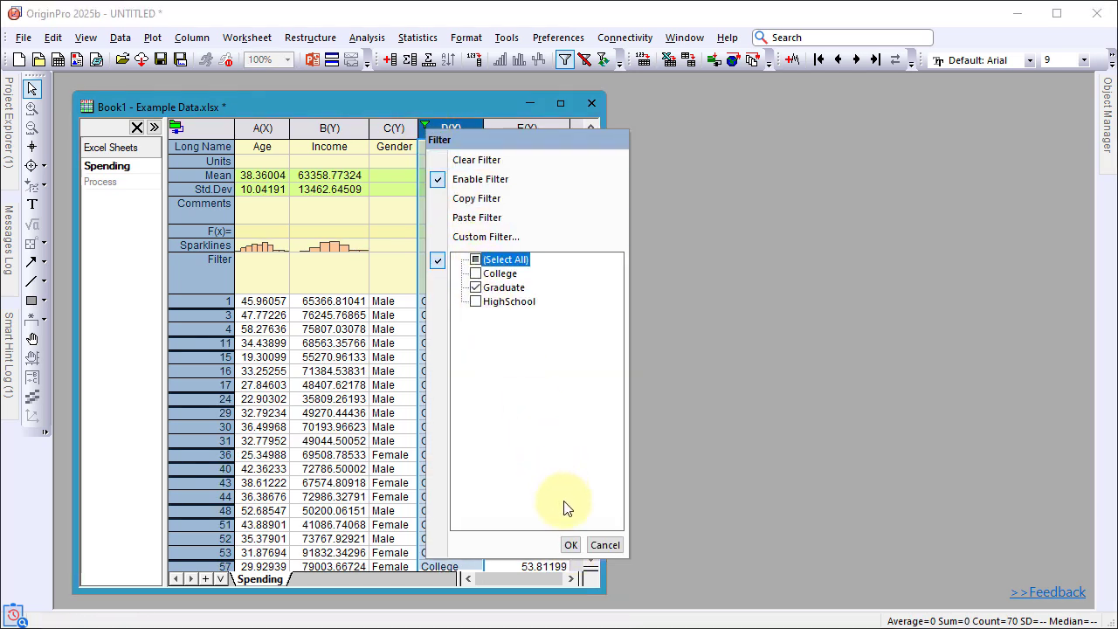
click(570, 545)
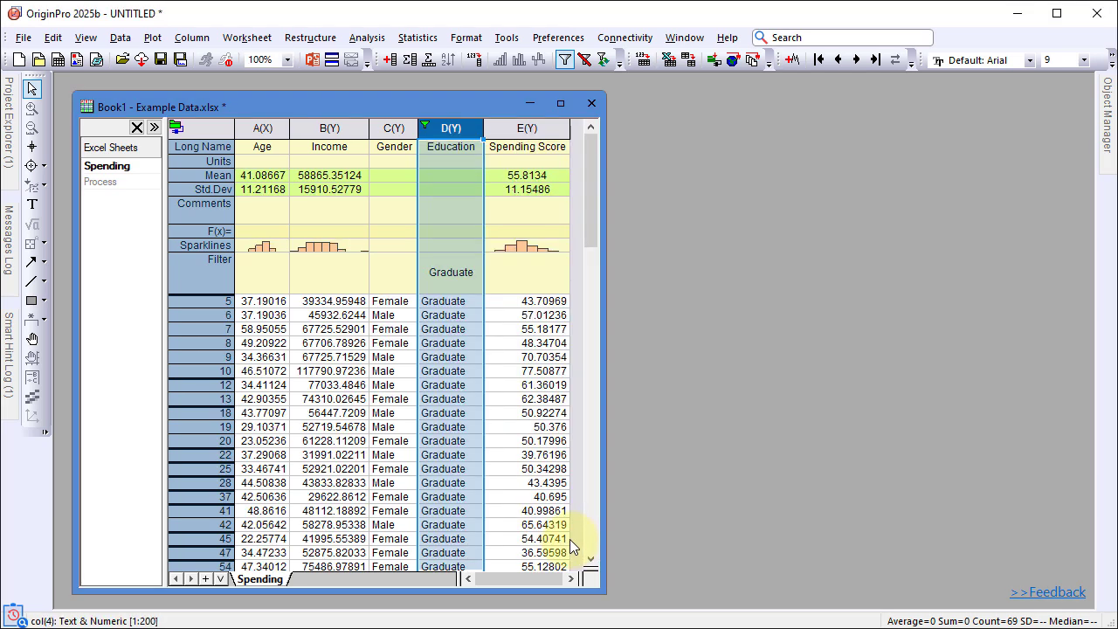
click(425, 129)
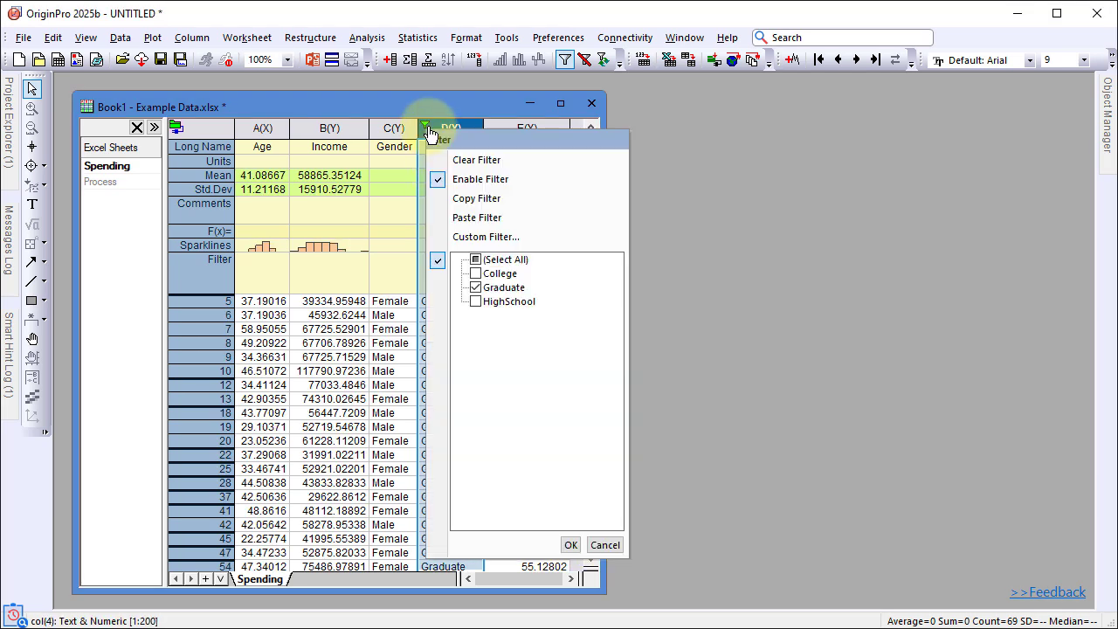
click(470, 160)
Select Spending Score and browse the Statistics submenus, ending on Descriptive Statistics
click(491, 129)
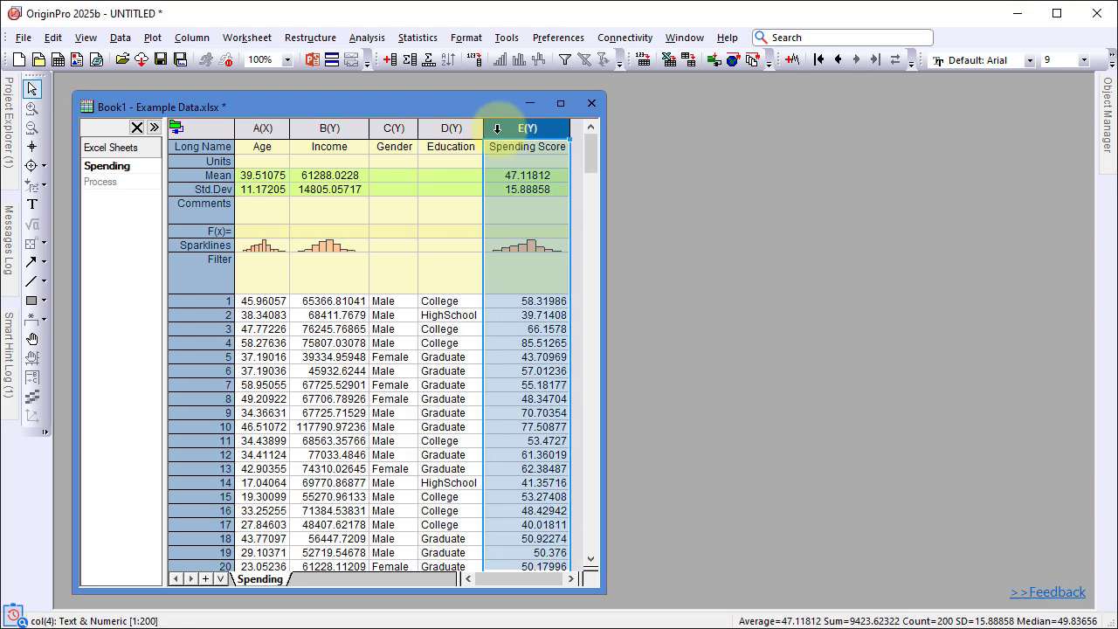
click(419, 38)
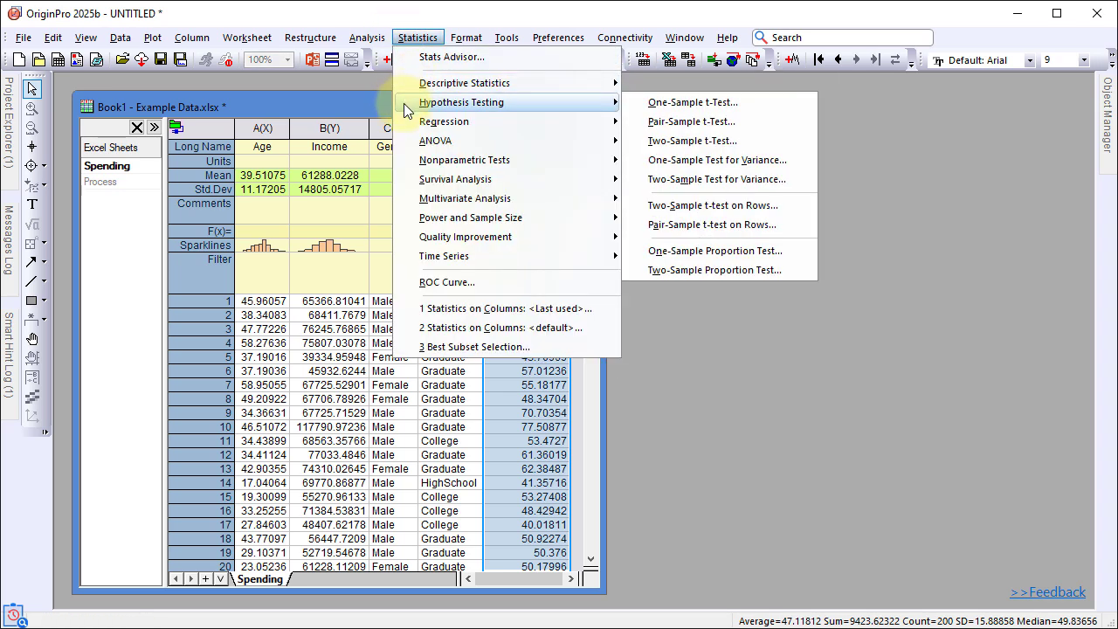
mouse_move(405, 117)
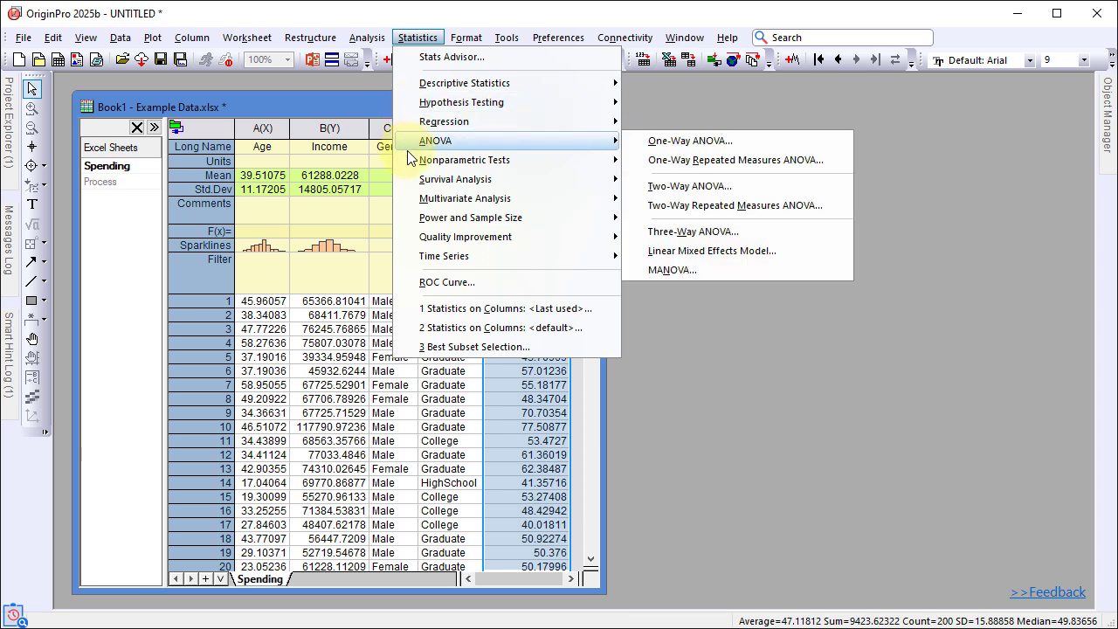
mouse_move(410, 164)
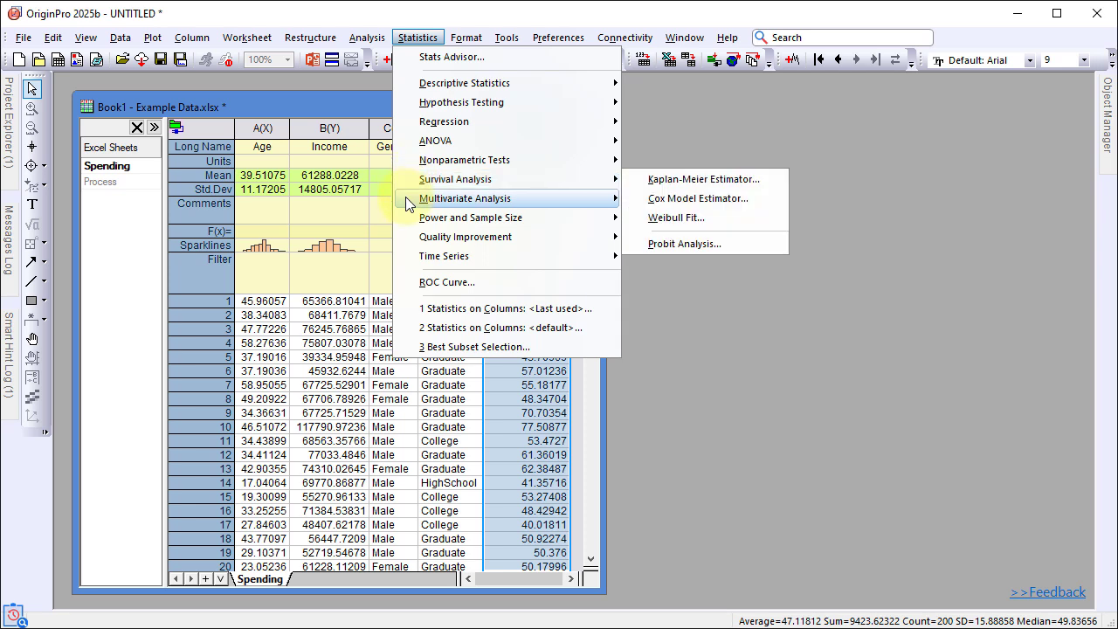
mouse_move(408, 202)
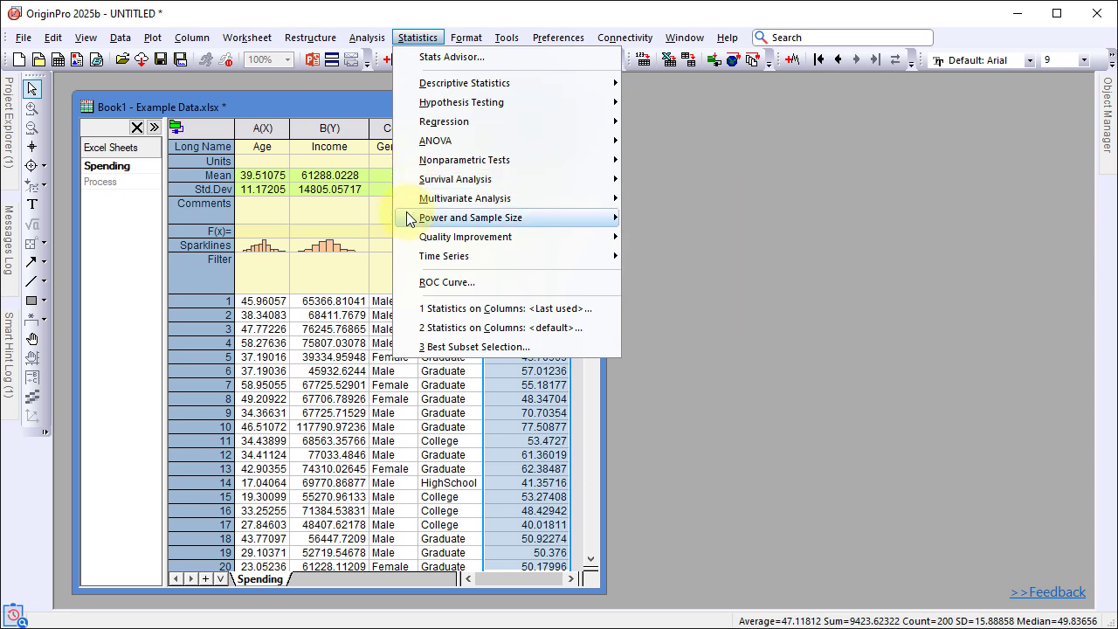
mouse_move(407, 238)
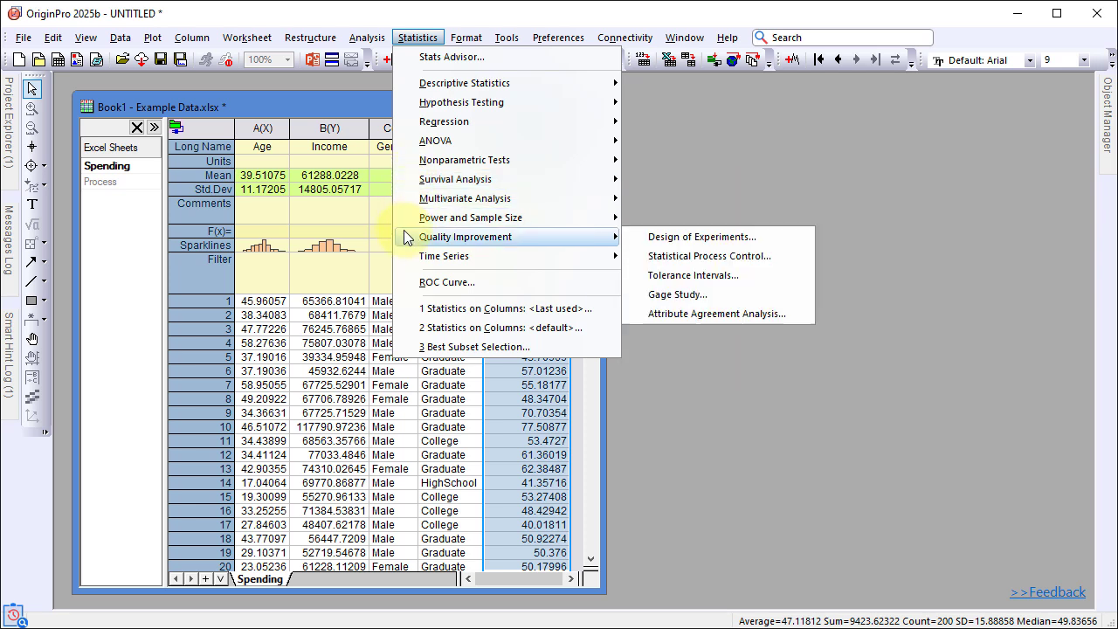
mouse_move(408, 257)
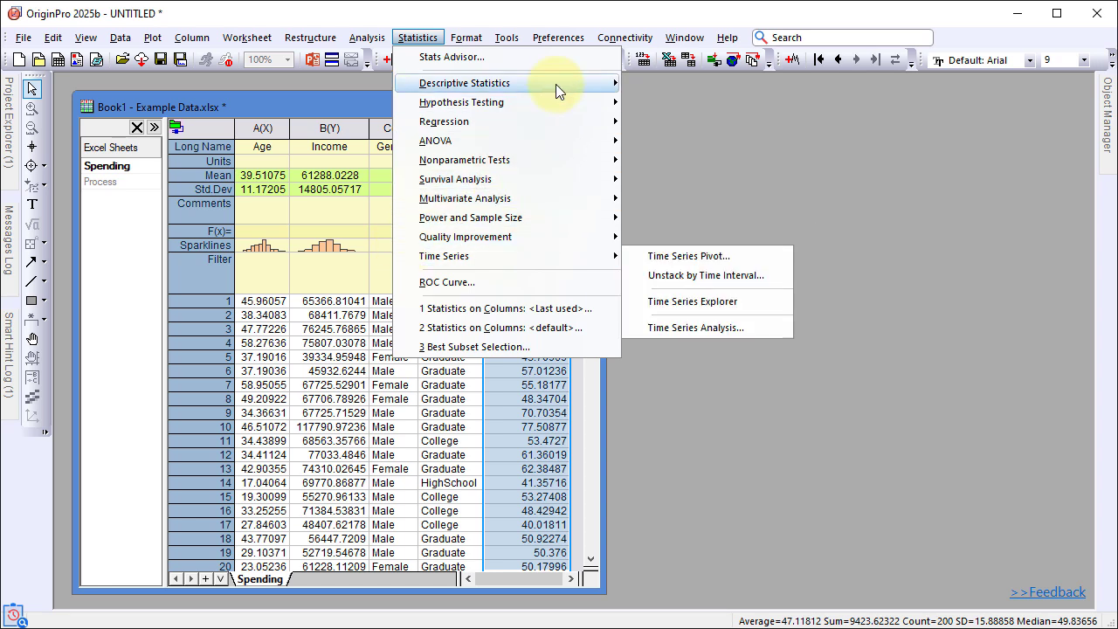
mouse_move(555, 83)
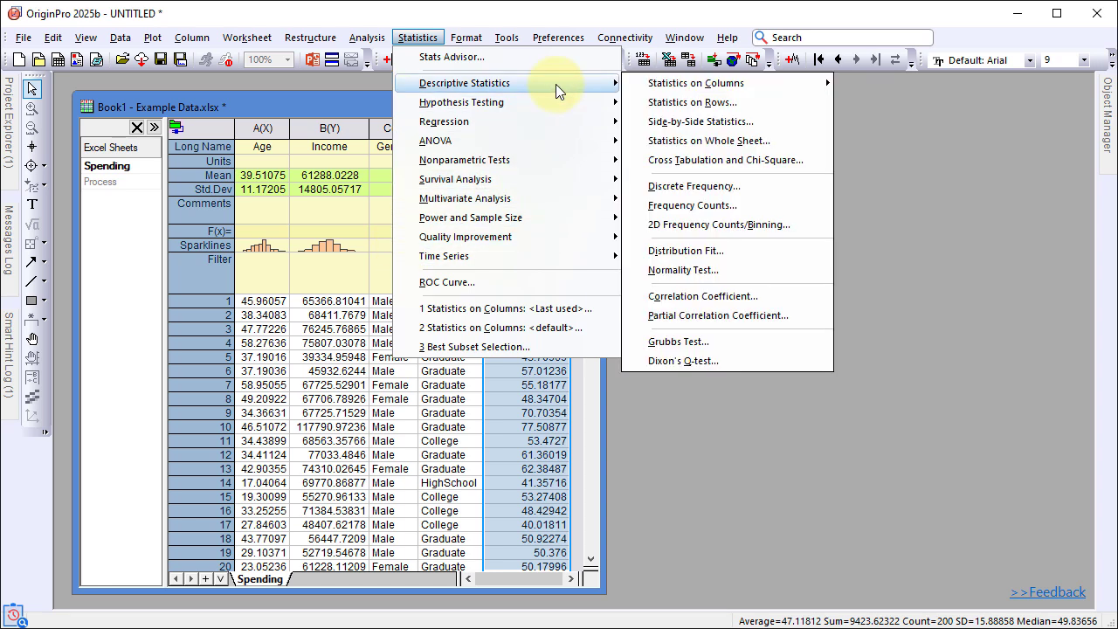
Open the Statistics on Columns dialog and group Spending Score by Gender and Education
mouse_move(741, 86)
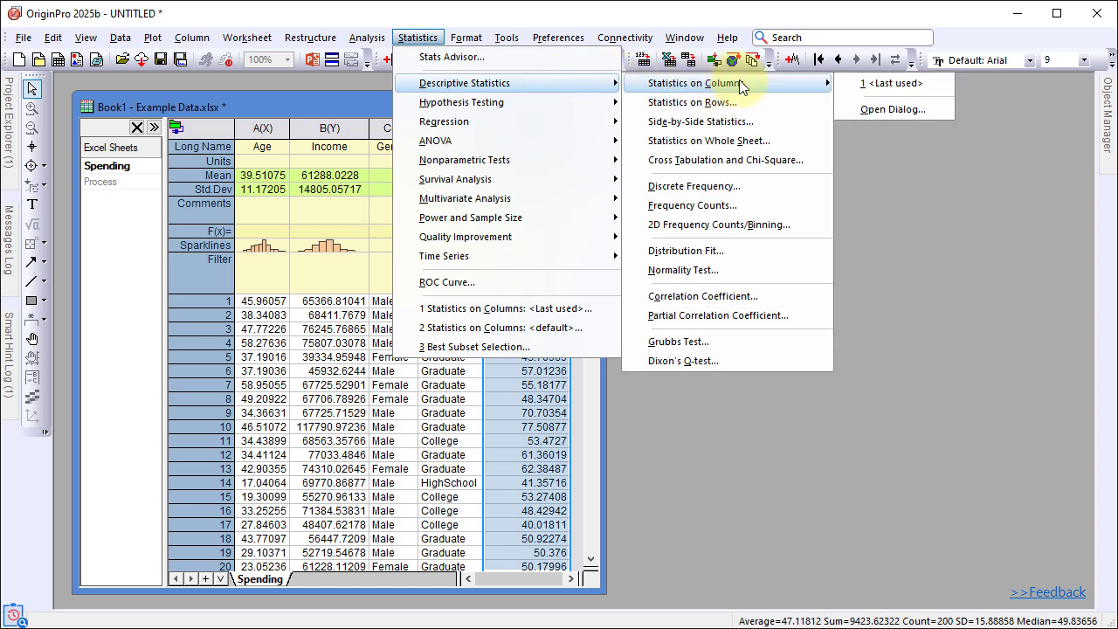
click(879, 109)
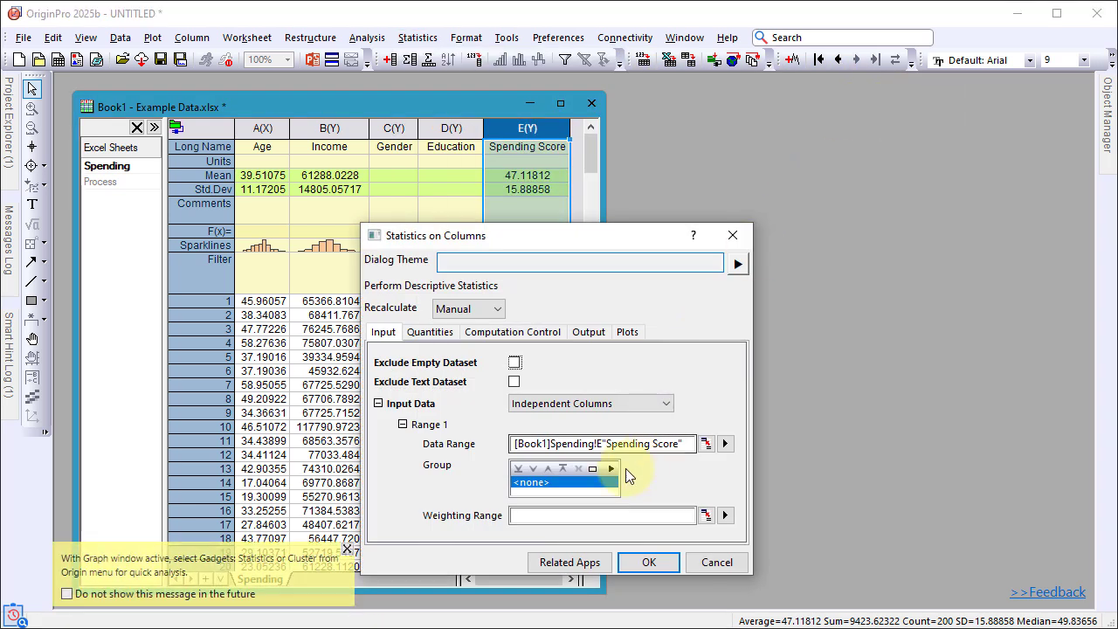
click(612, 469)
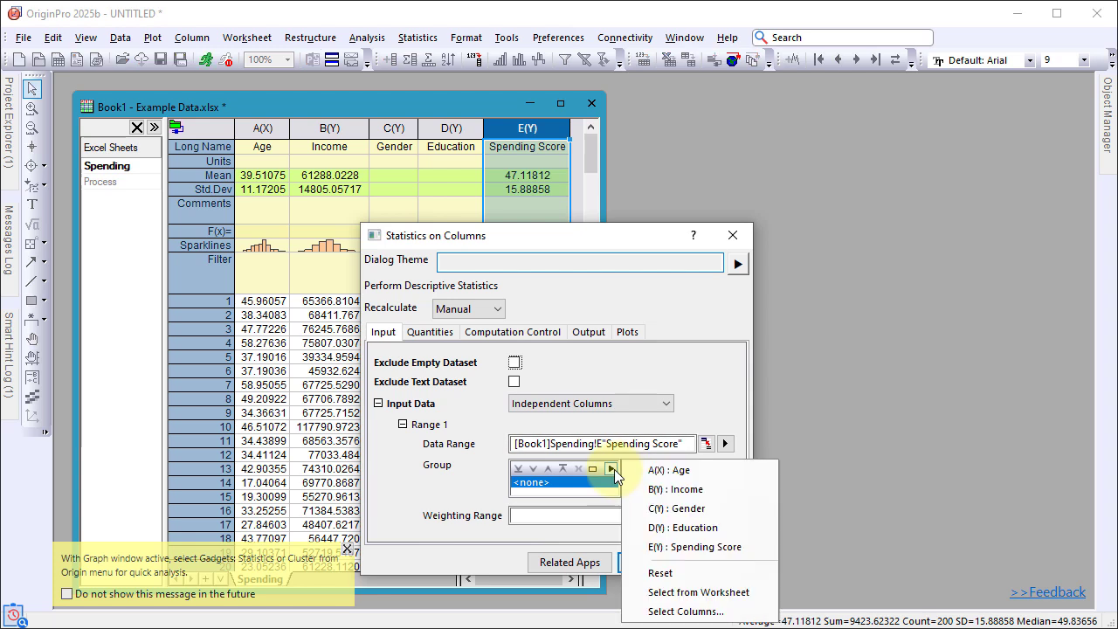
click(657, 509)
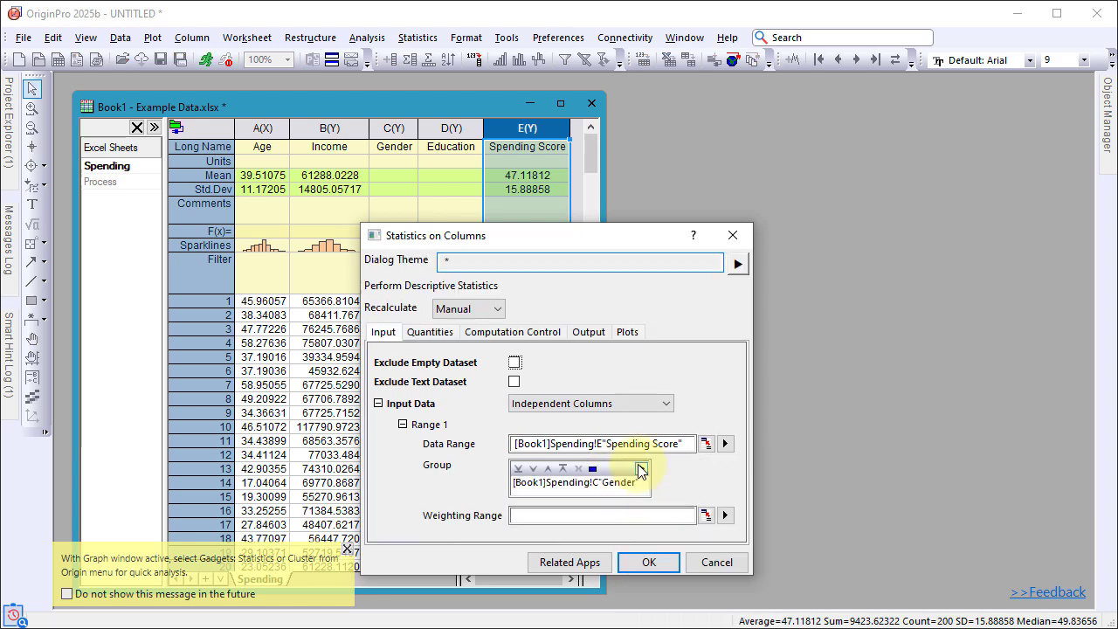
click(642, 470)
click(685, 526)
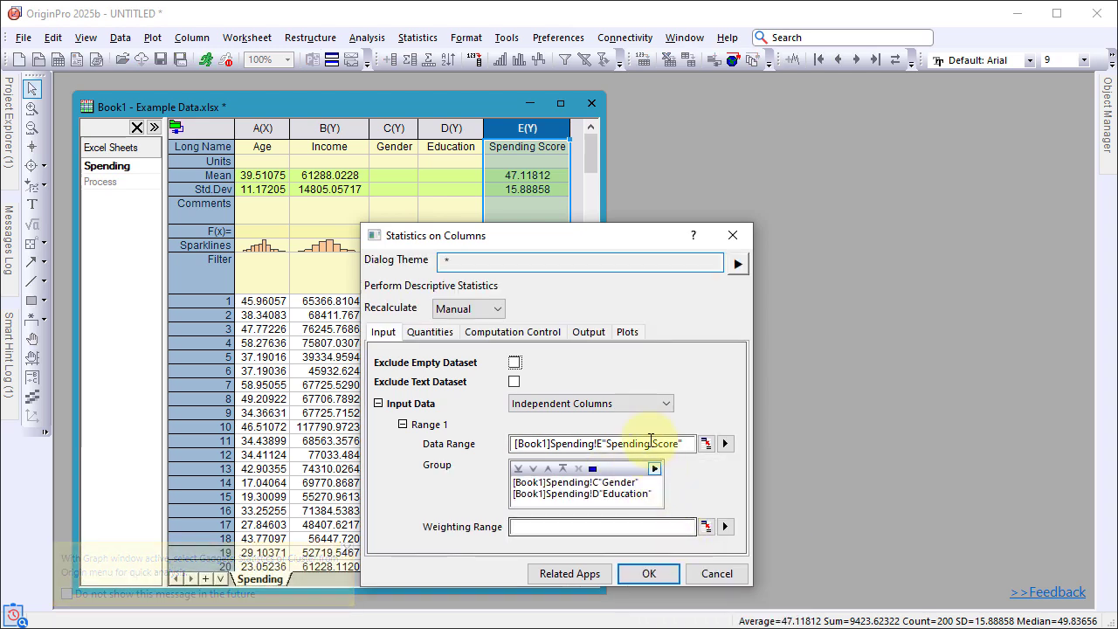
Include histograms and box charts and create the DescStatsOnCols1 report
click(623, 333)
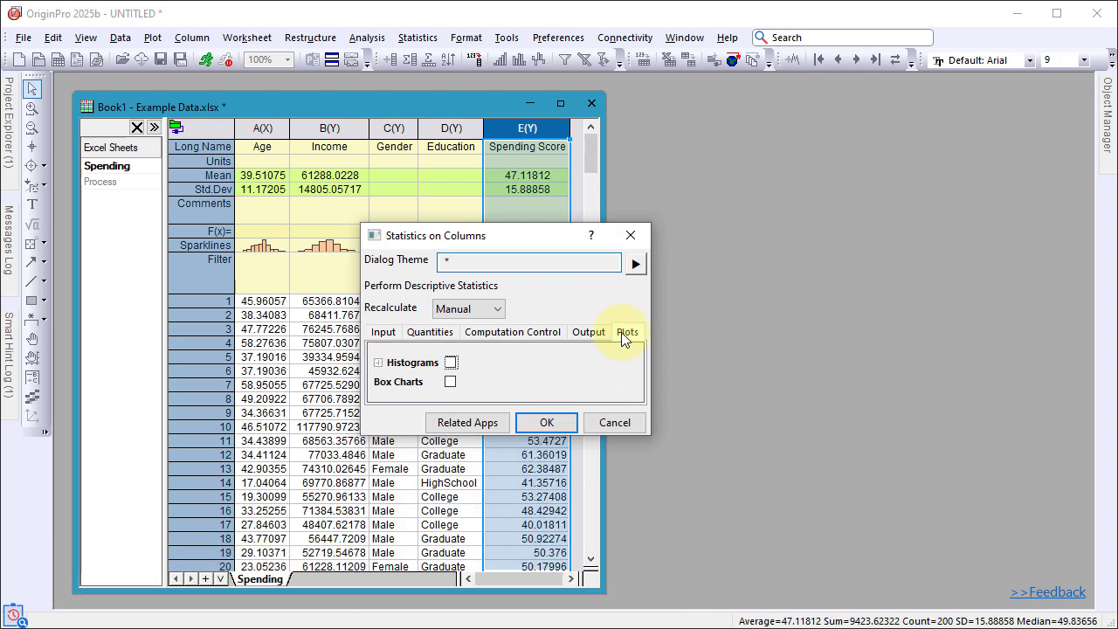
click(451, 361)
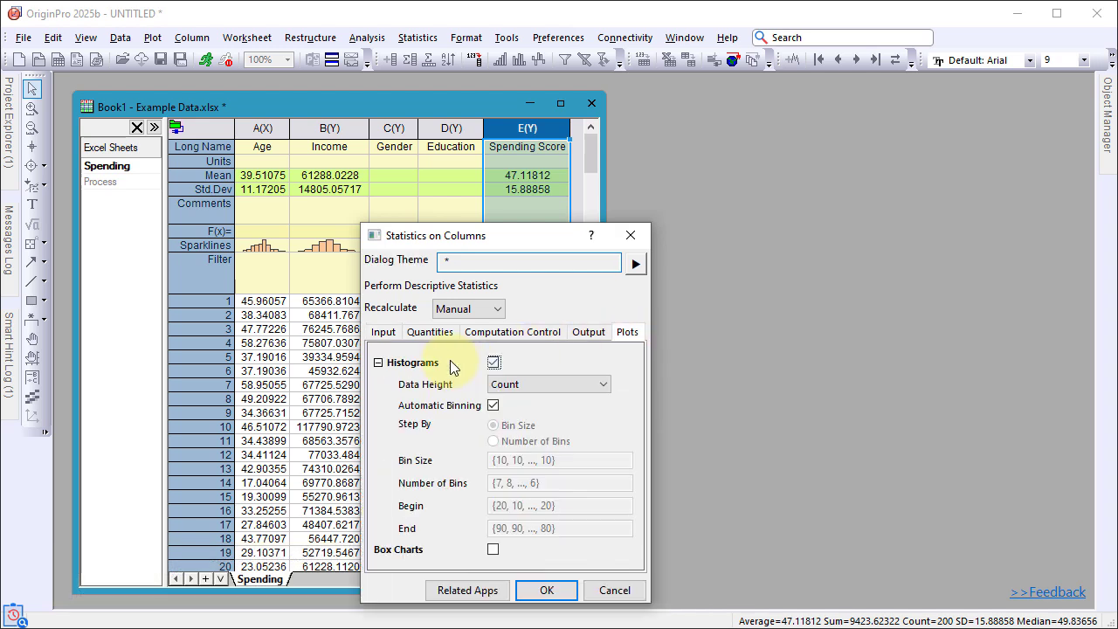
click(495, 550)
click(543, 591)
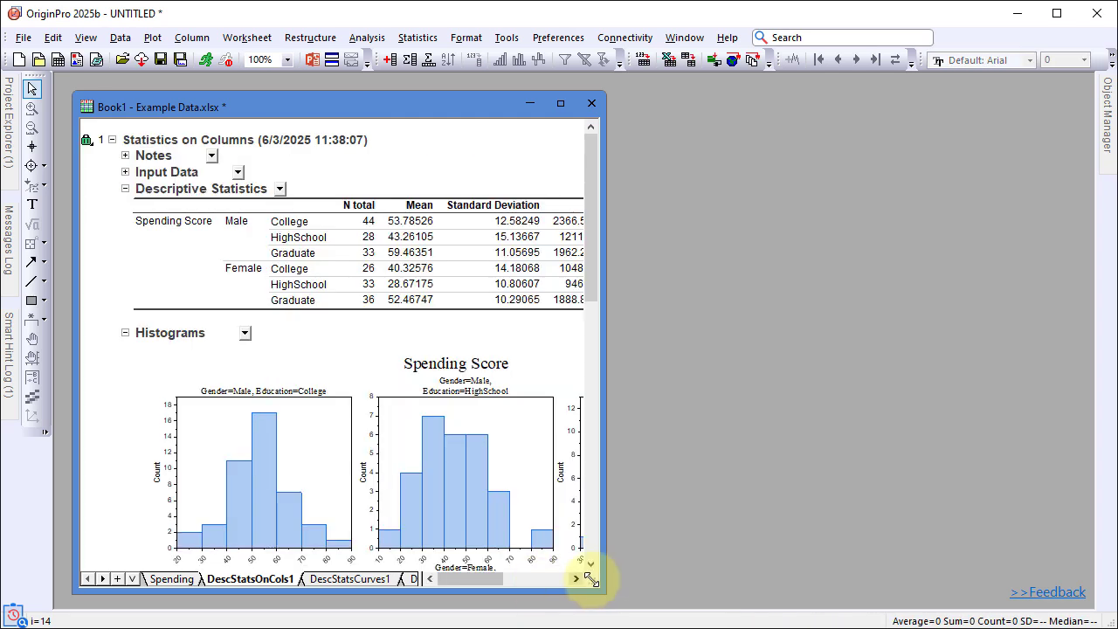
Send the report's embedded histogram graph to Word
drag(602, 590, 830, 588)
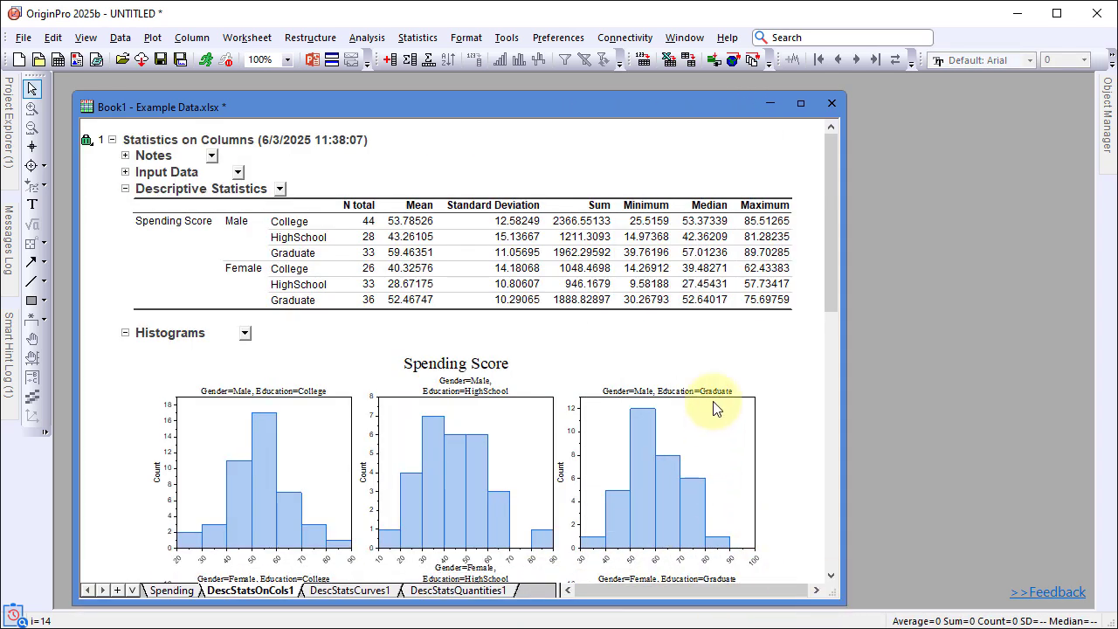
scroll(716, 406, down, 12)
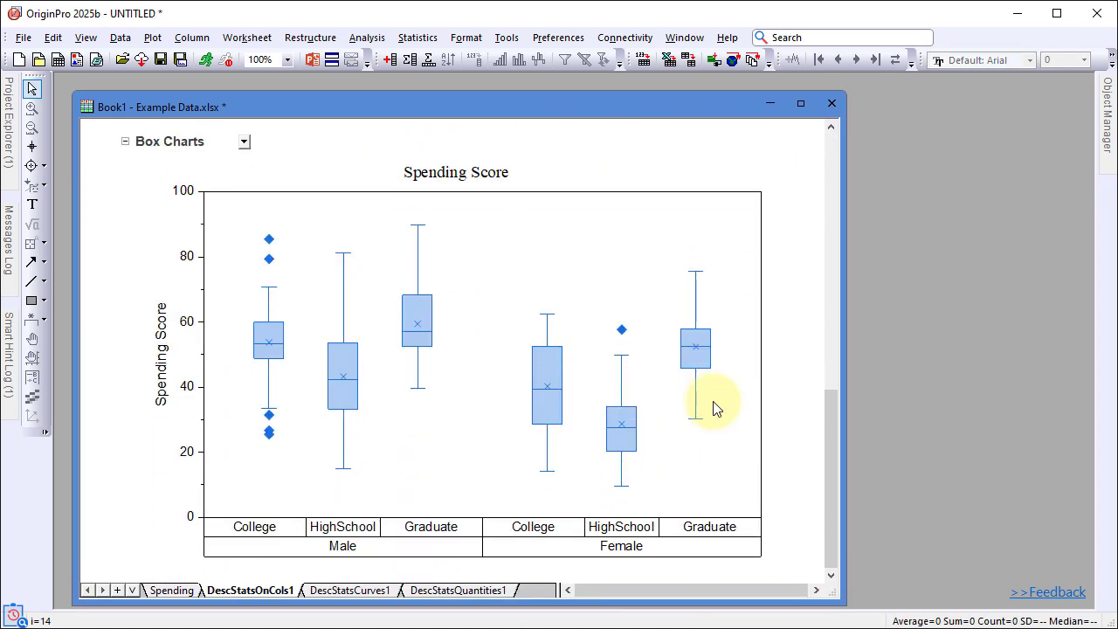
scroll(713, 408, up, 10)
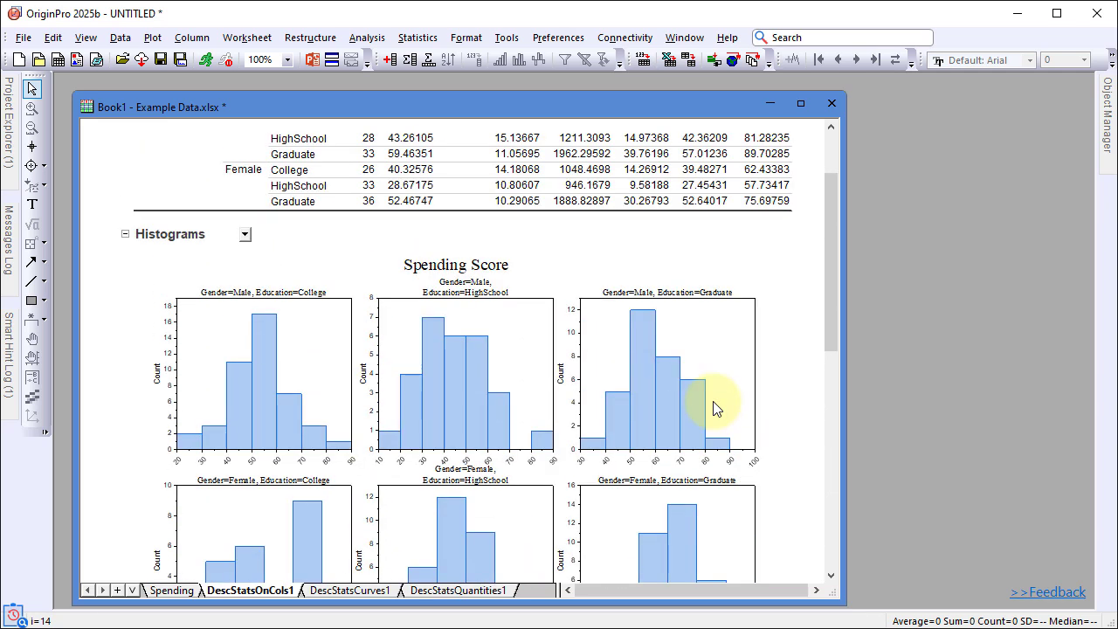
click(530, 339)
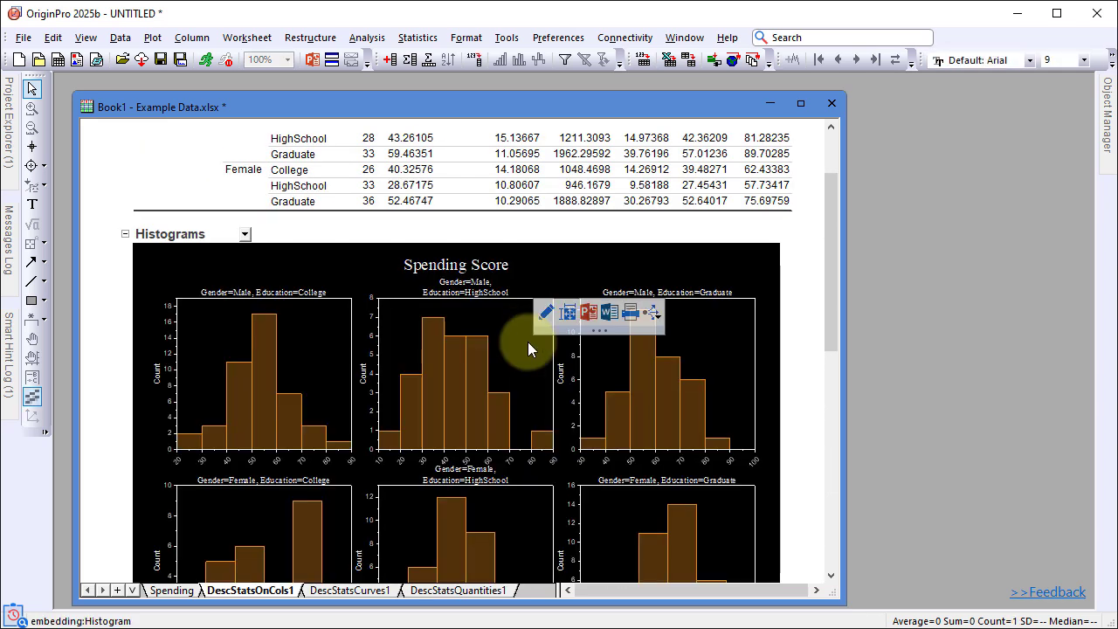
click(609, 318)
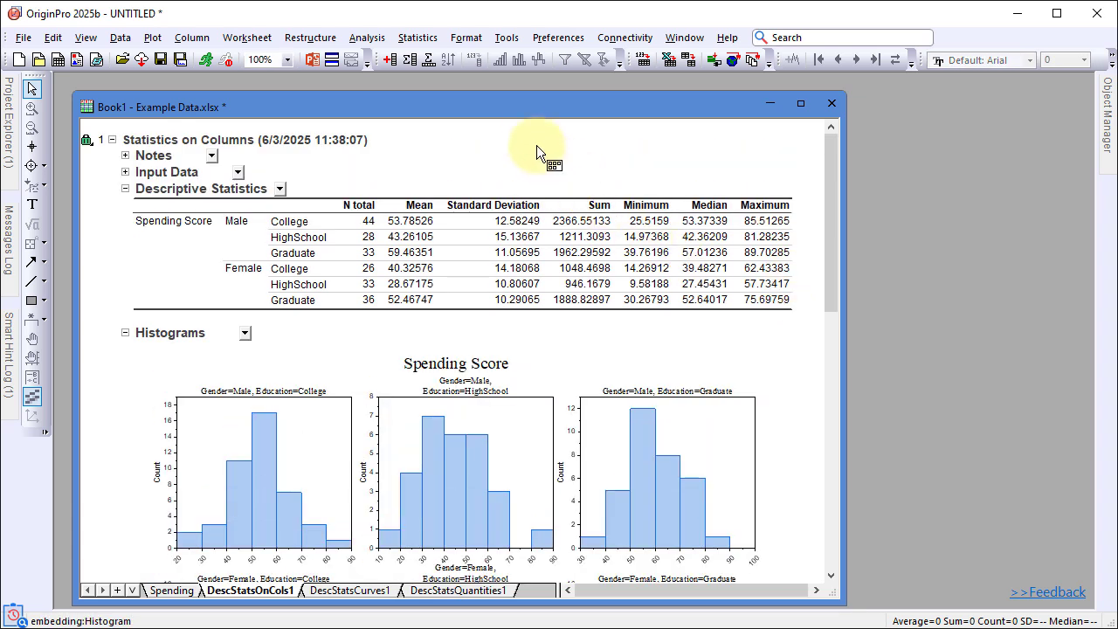
Send all open report branches to Word, then minimize Word to return to Origin
mouse_move(527, 133)
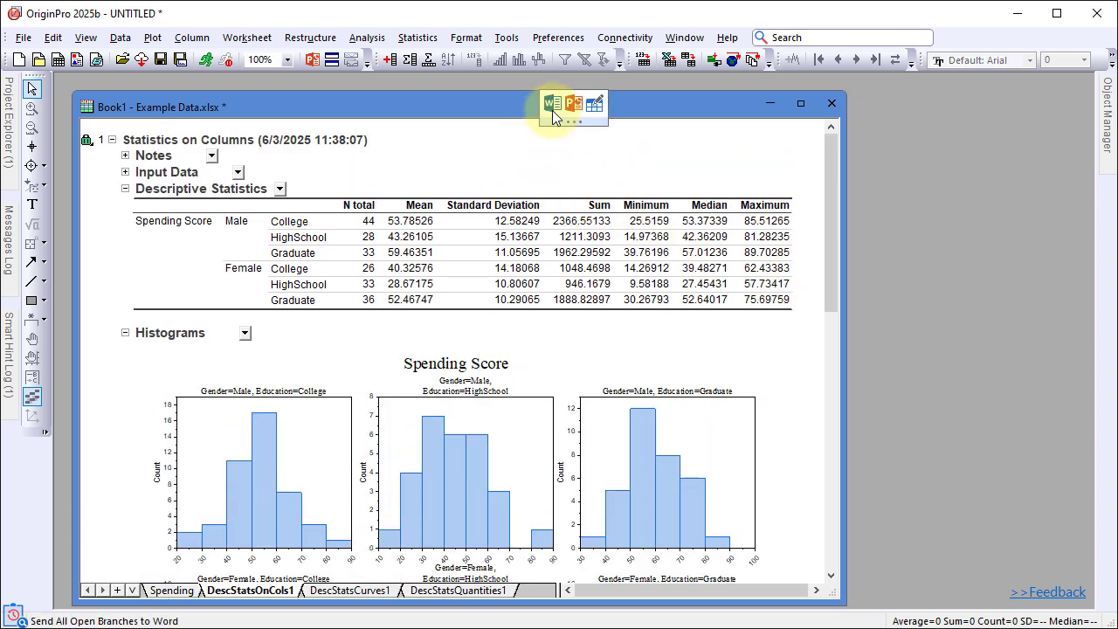
click(553, 116)
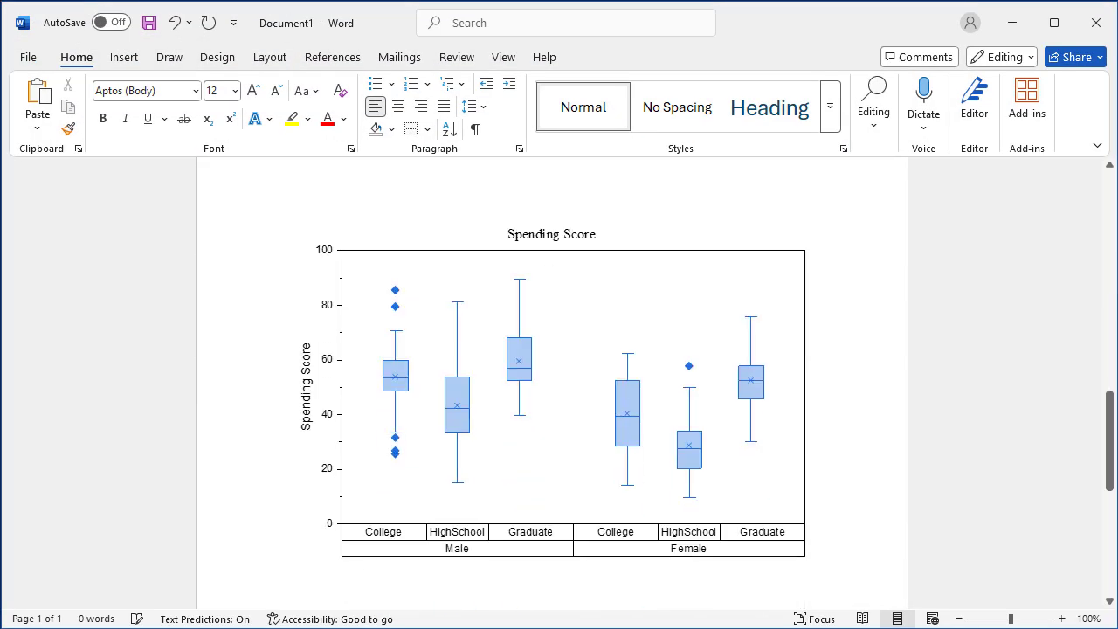
scroll(969, 452, up, 2)
scroll(969, 452, up, 10)
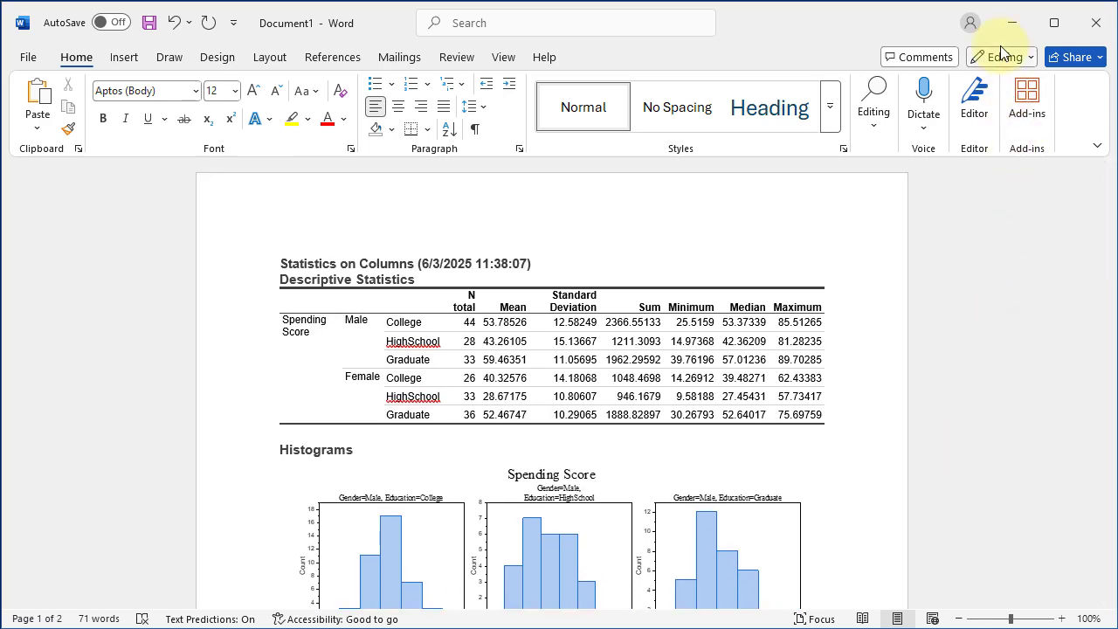
click(1007, 26)
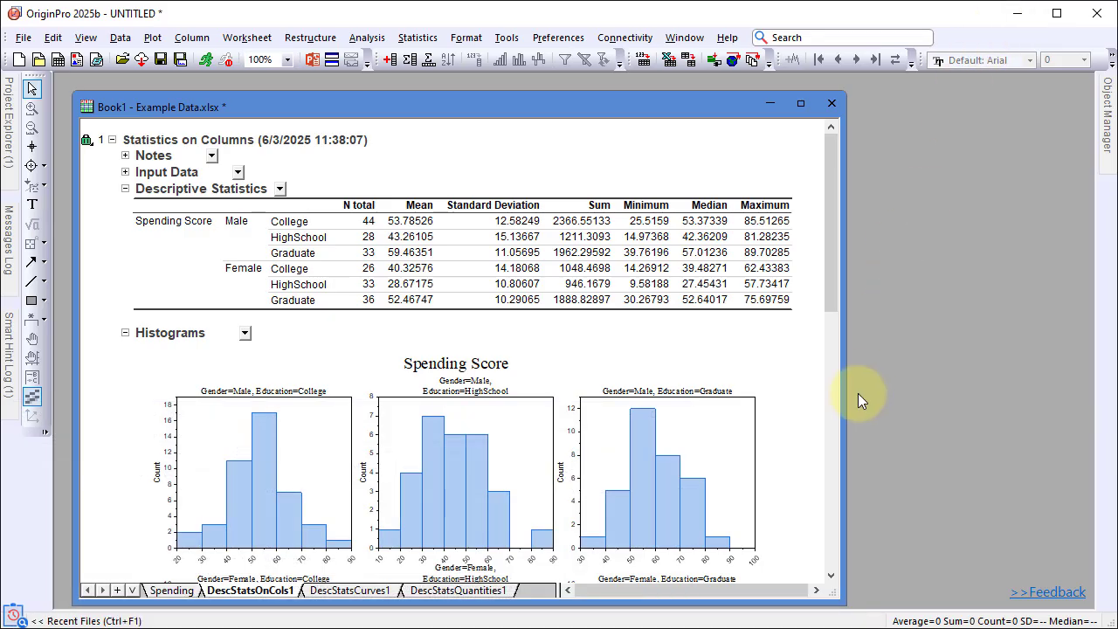
Return to the Spending sheet and start the Stats Advisor
click(173, 590)
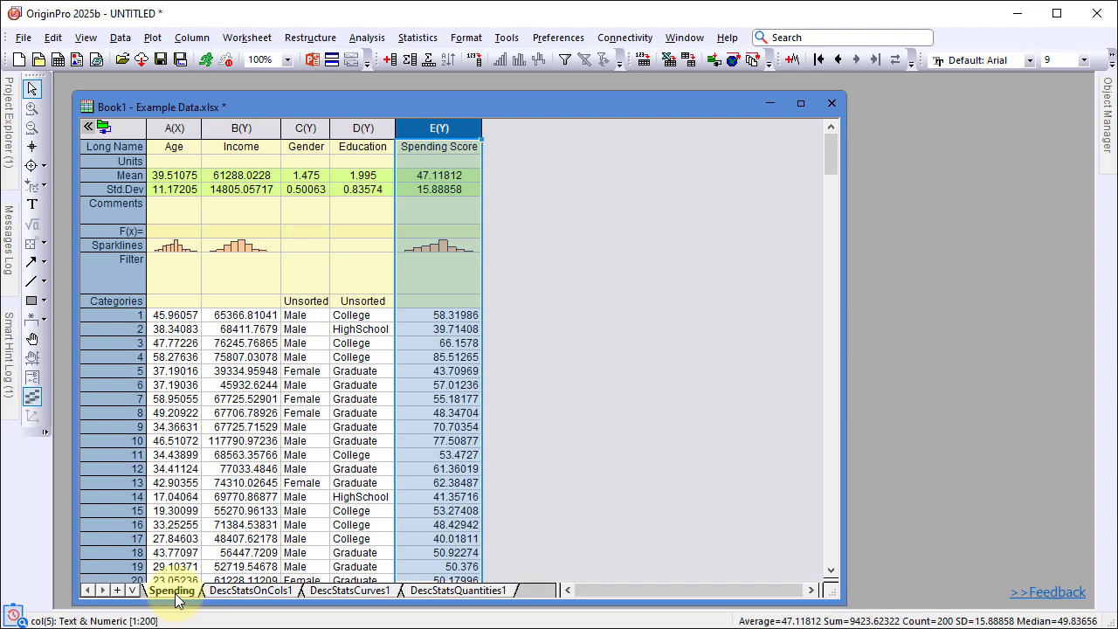
click(428, 38)
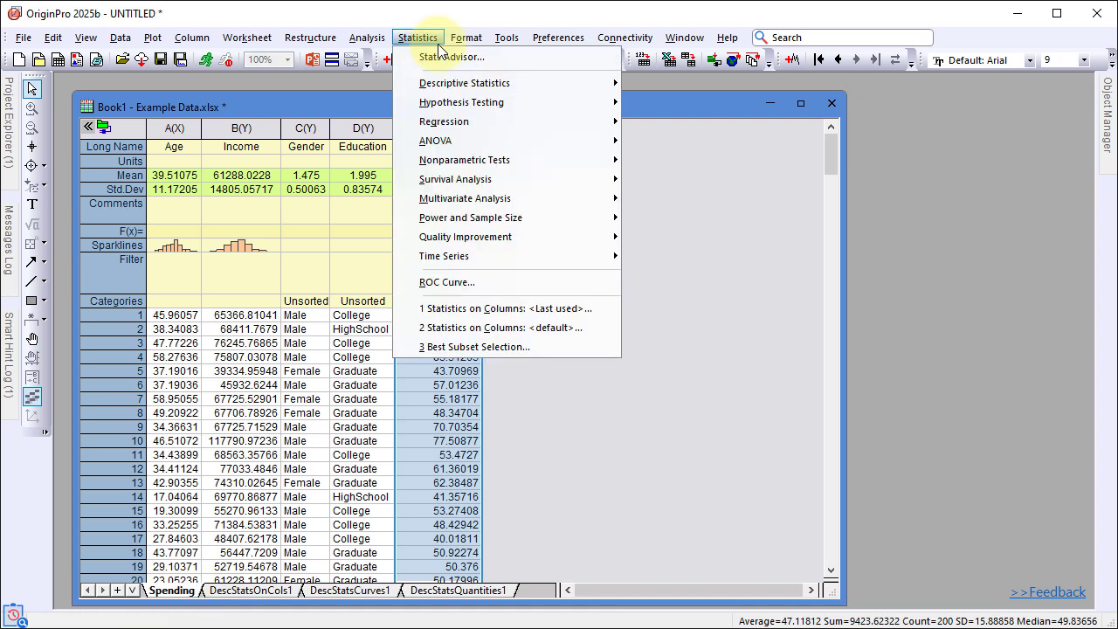
click(440, 59)
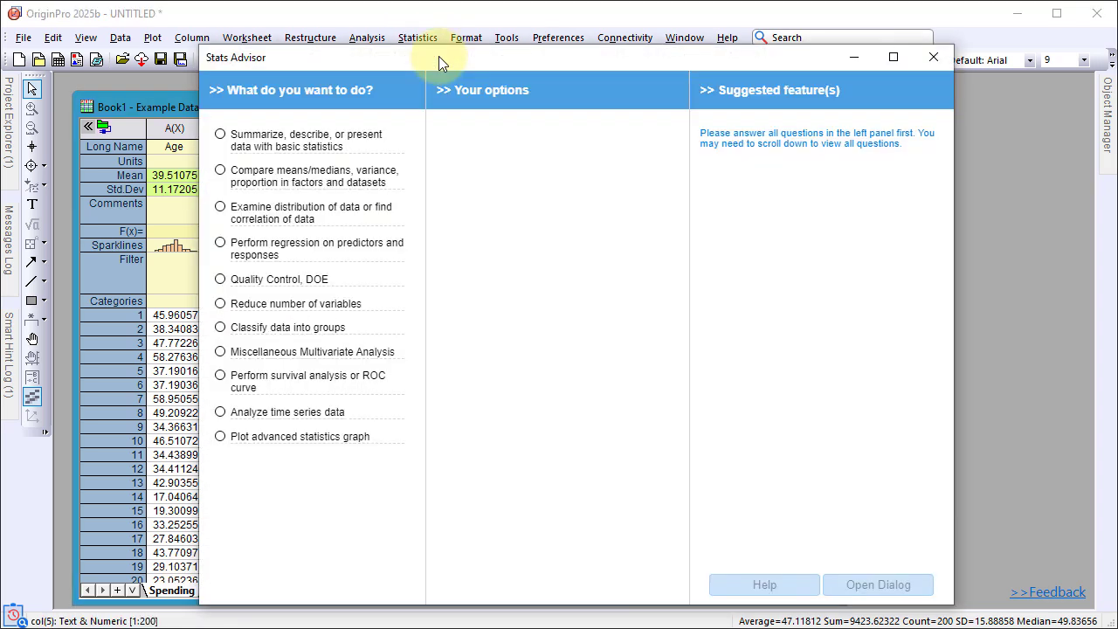
Answer regression, numeric, mean, categorical, no random factors, and open General Linear Regression
click(262, 250)
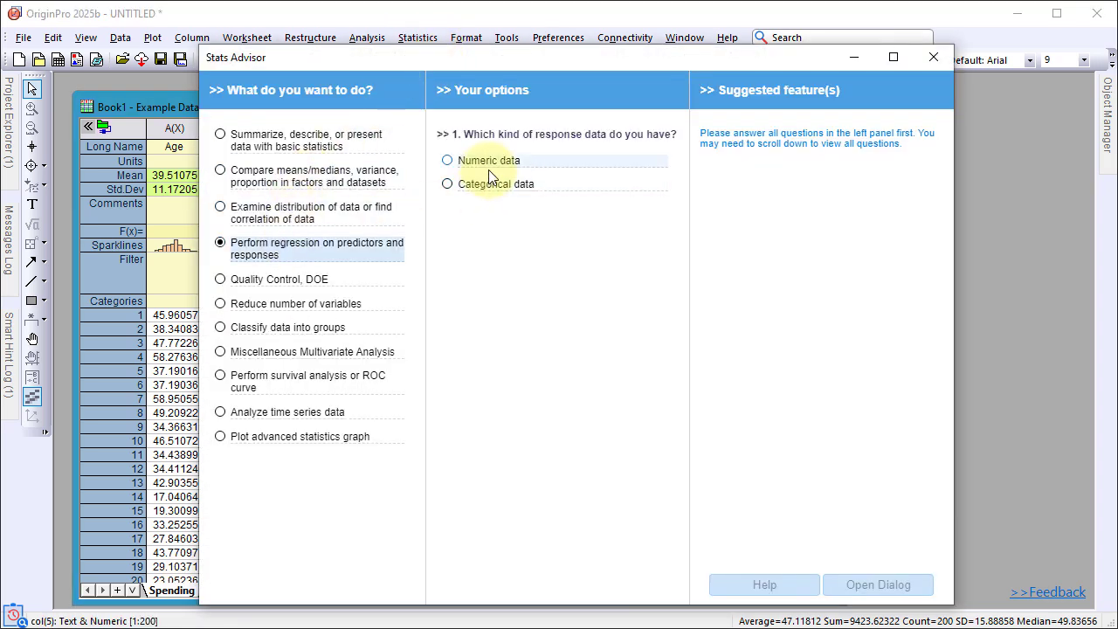
click(490, 161)
click(479, 262)
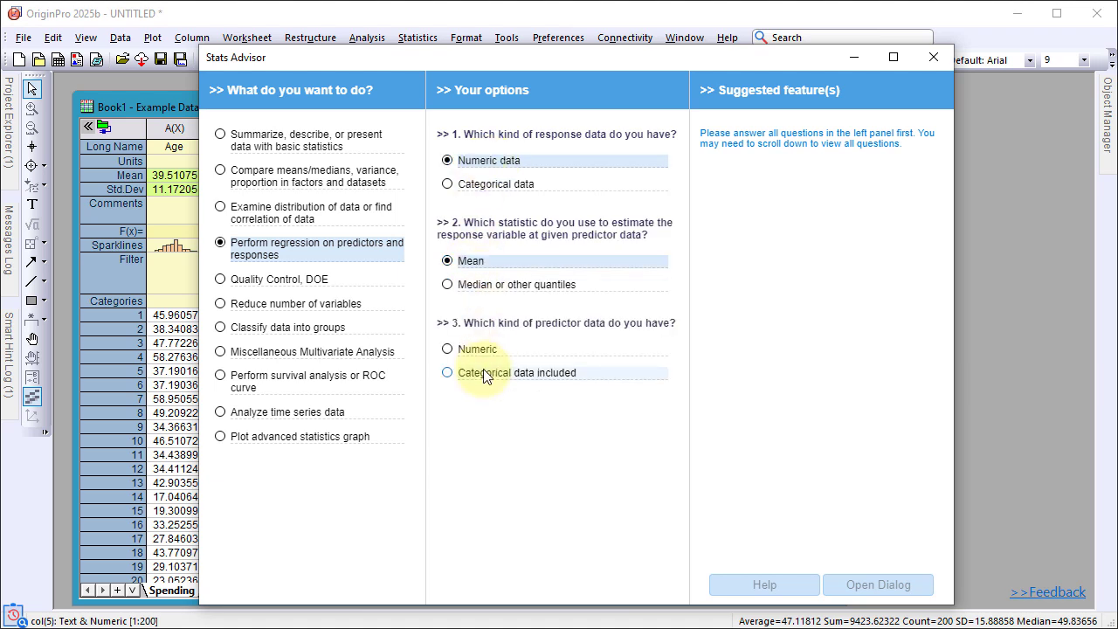
click(476, 371)
click(490, 460)
click(741, 182)
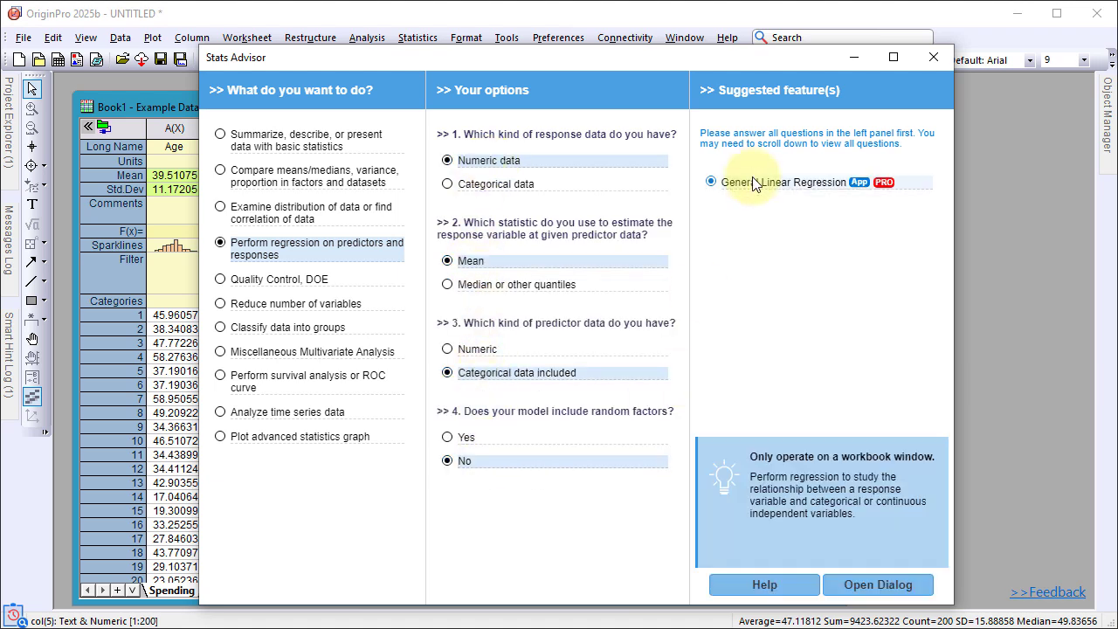
click(850, 593)
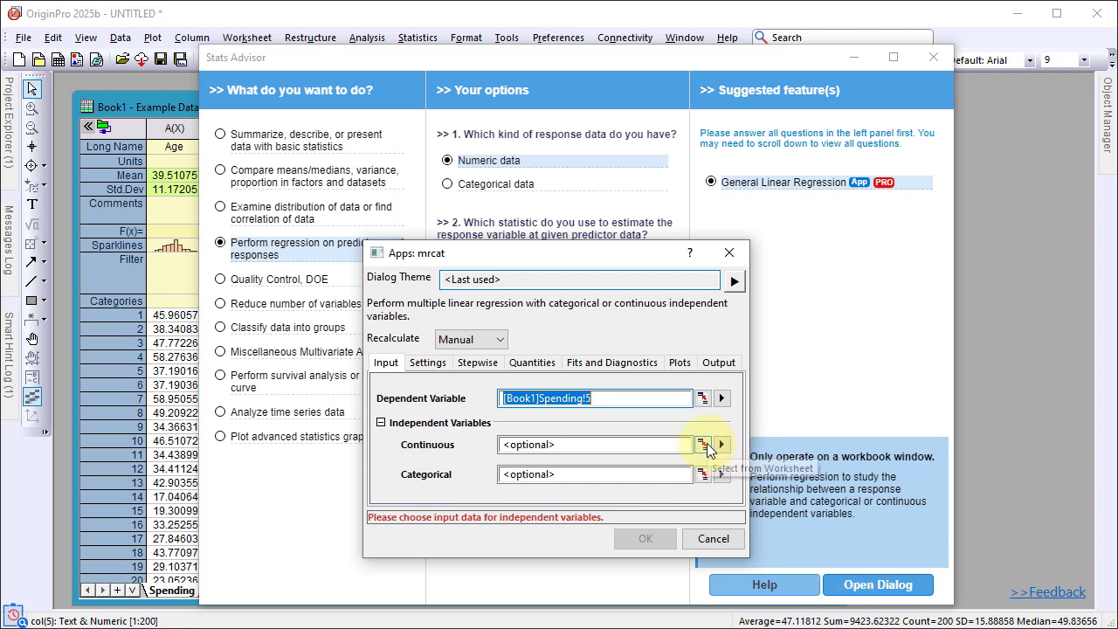
Set Age and Income as continuous predictors and Gender and Education as categorical predictors
click(704, 444)
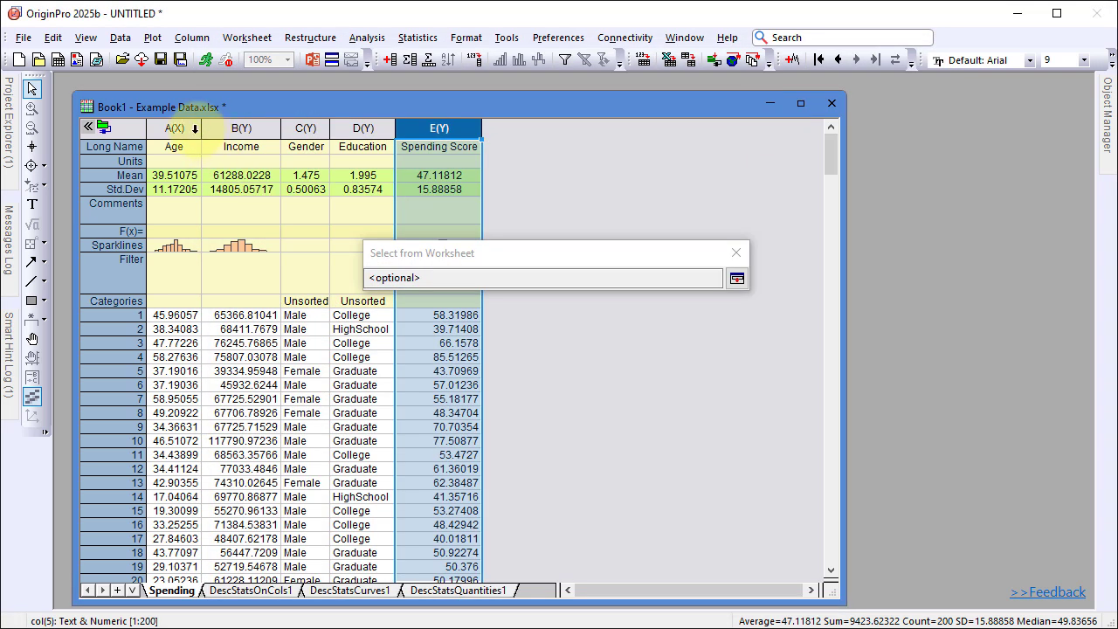
click(180, 131)
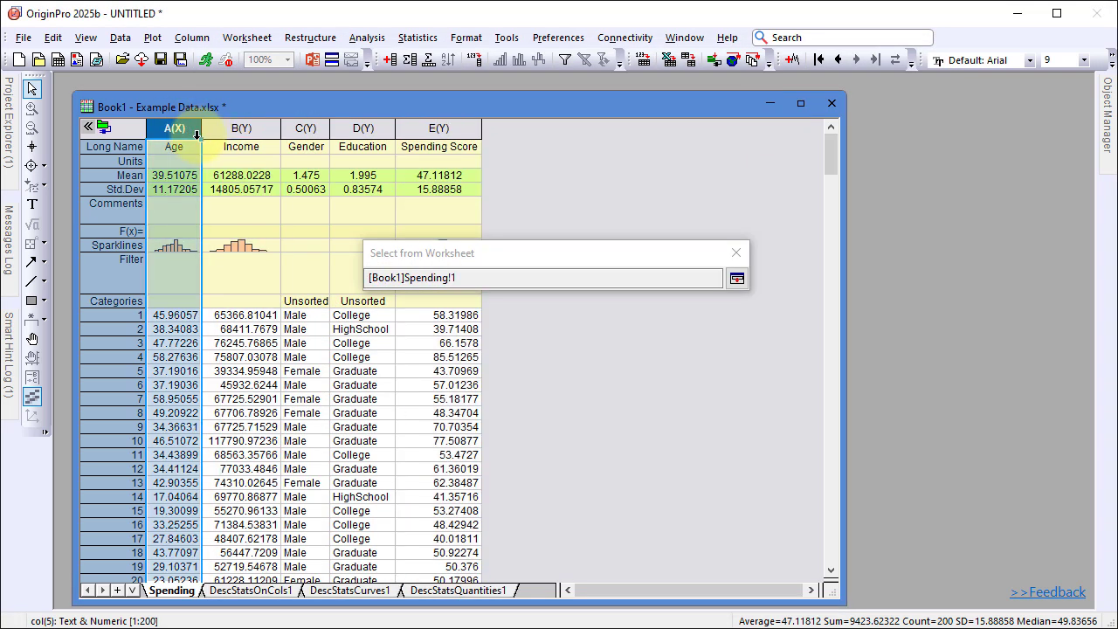
shift+click(212, 138)
click(736, 278)
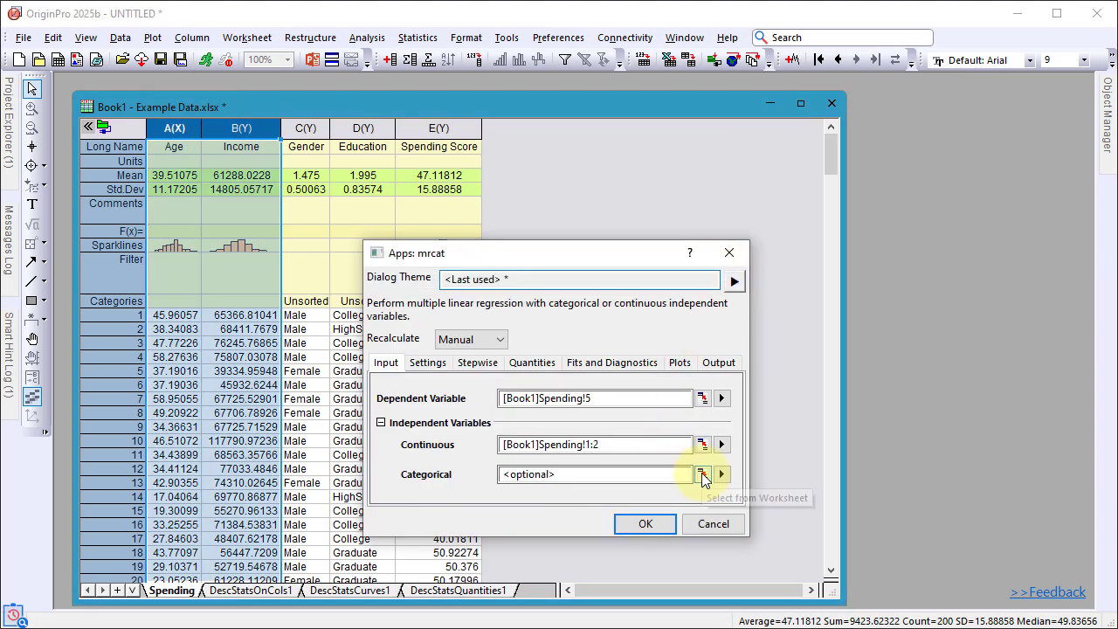
click(704, 474)
click(306, 129)
shift+click(360, 129)
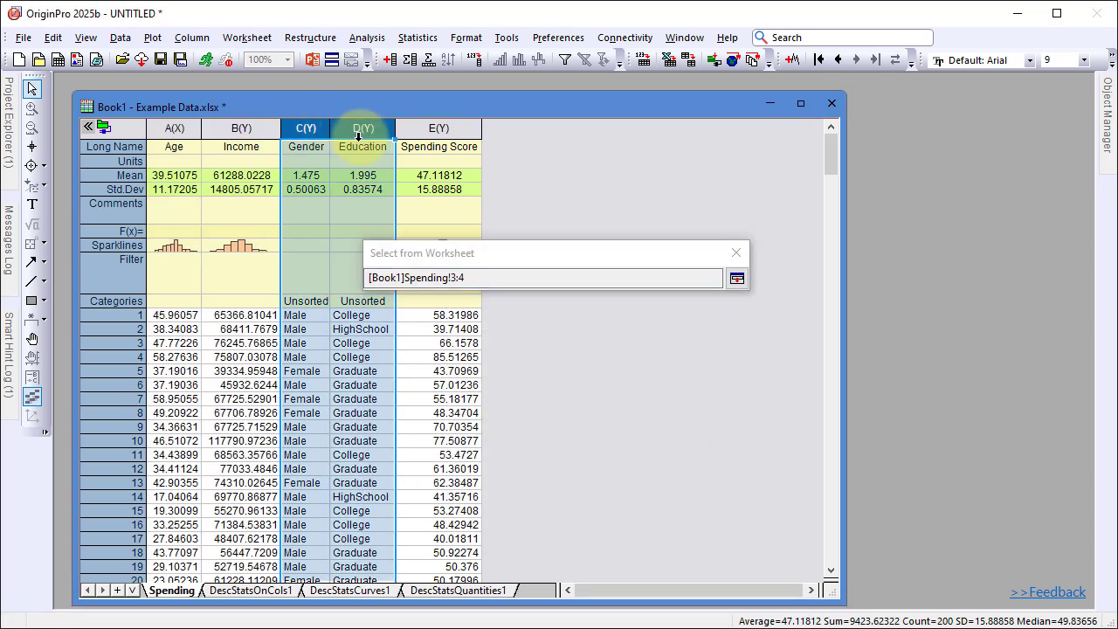
click(736, 278)
Review the plot, model and stepwise settings, run the regression, and browse the GLR Report
click(679, 362)
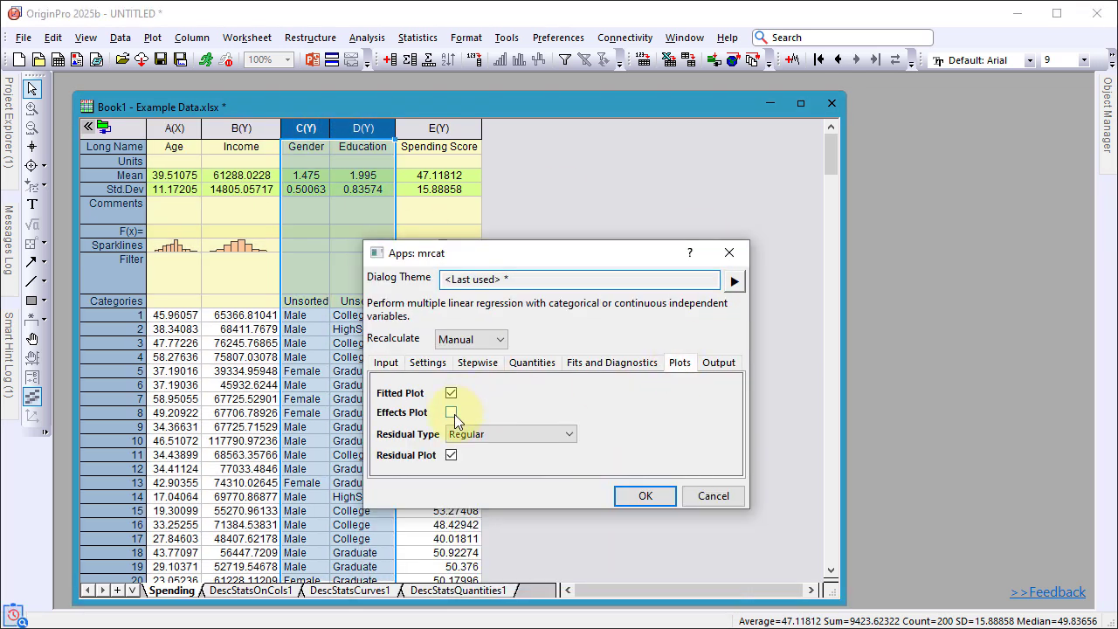
click(430, 367)
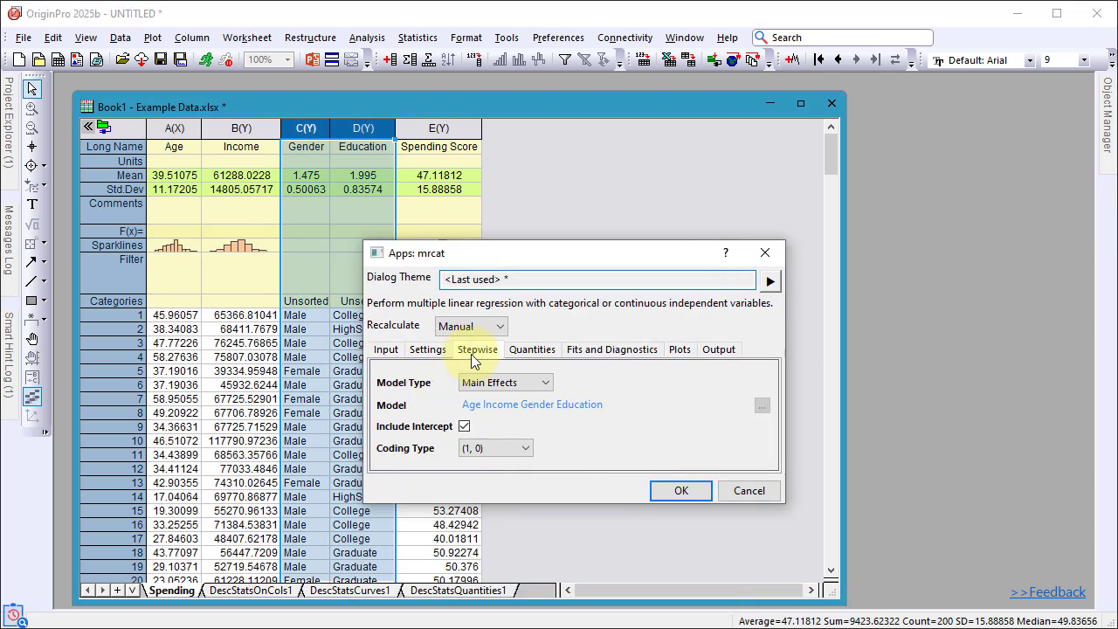
click(470, 354)
click(707, 519)
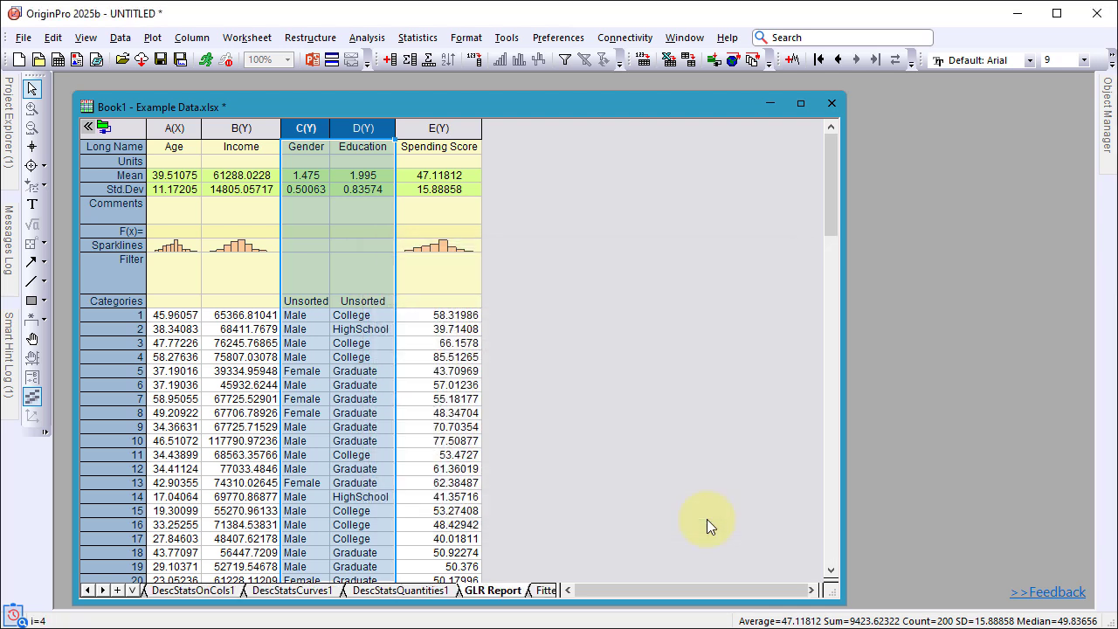
scroll(686, 437, down, 8)
scroll(684, 437, down, 15)
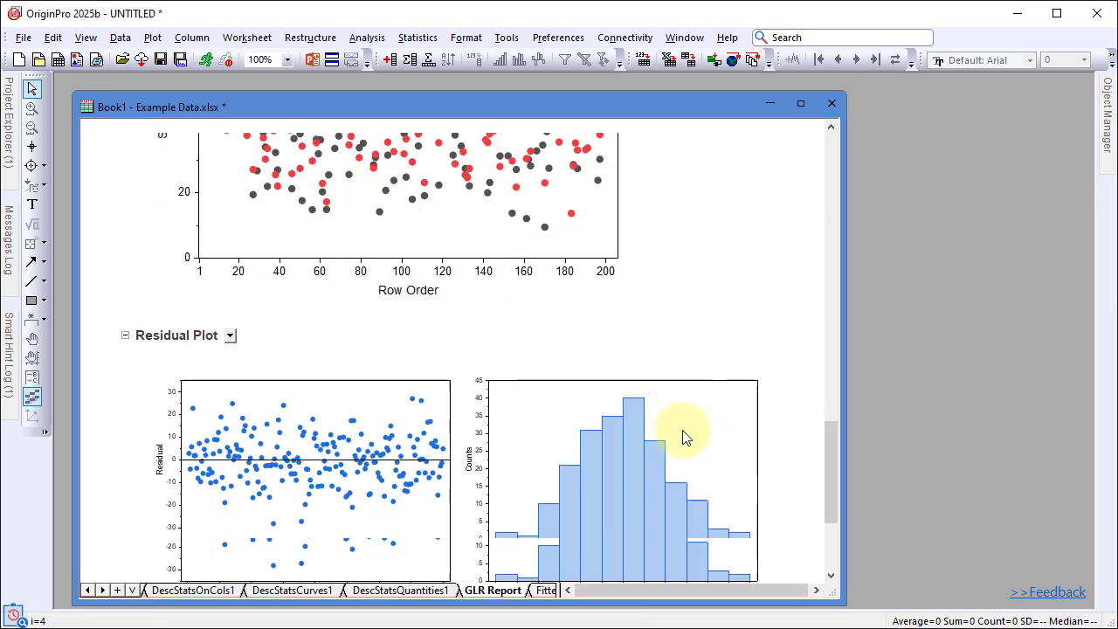
scroll(685, 436, up, 20)
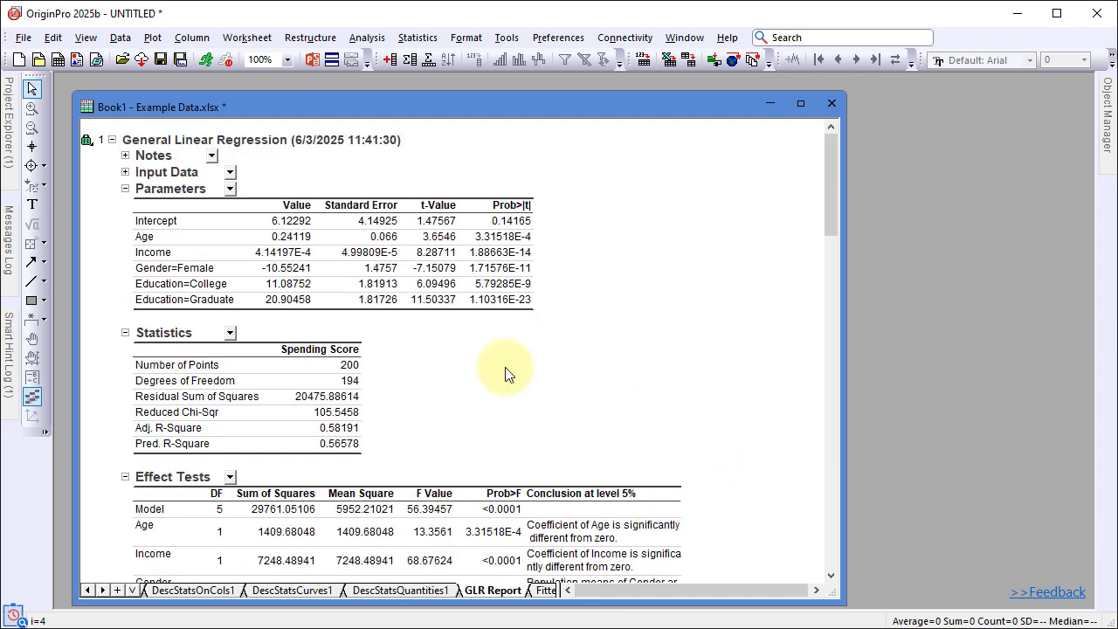
click(85, 139)
Recalculate the GLR with Forward Selection and a custom model of all 2-way interactions of Age through Education
click(104, 157)
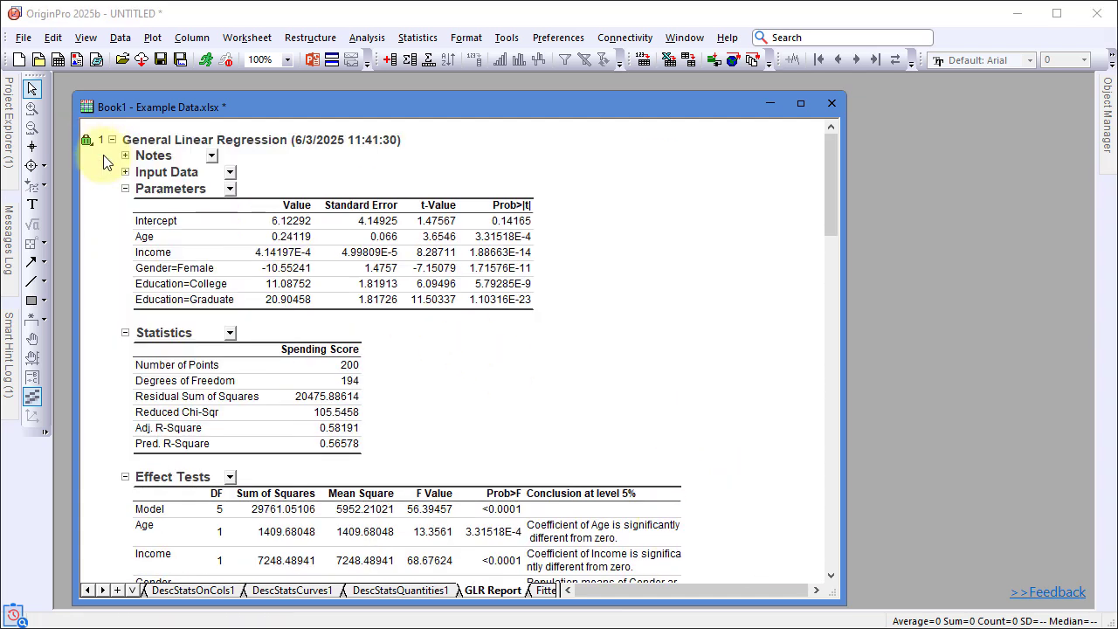
click(497, 400)
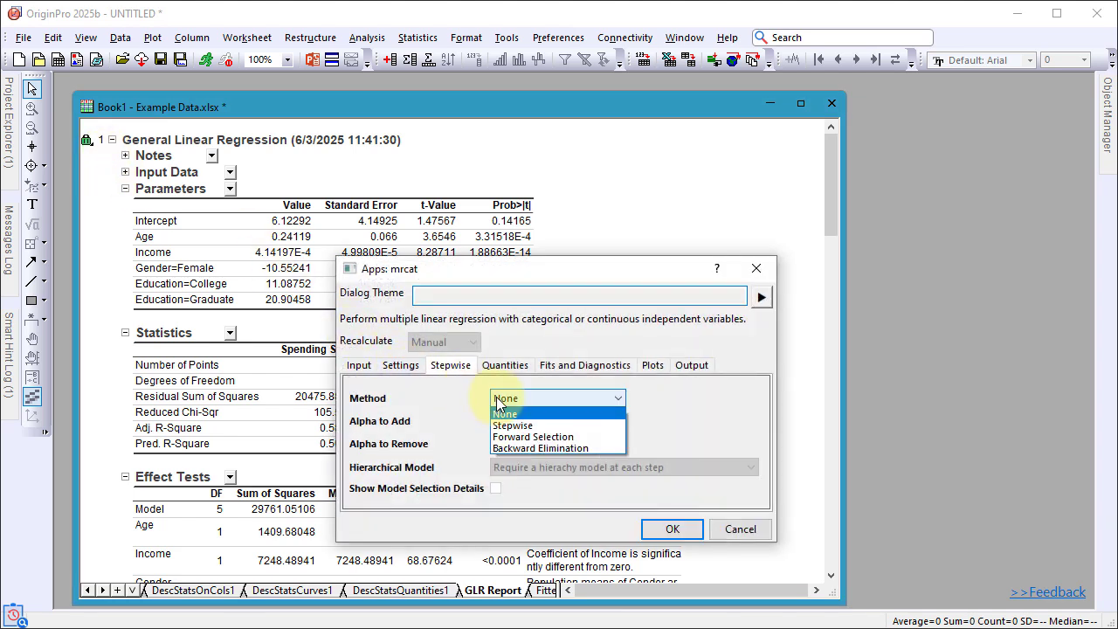
click(527, 443)
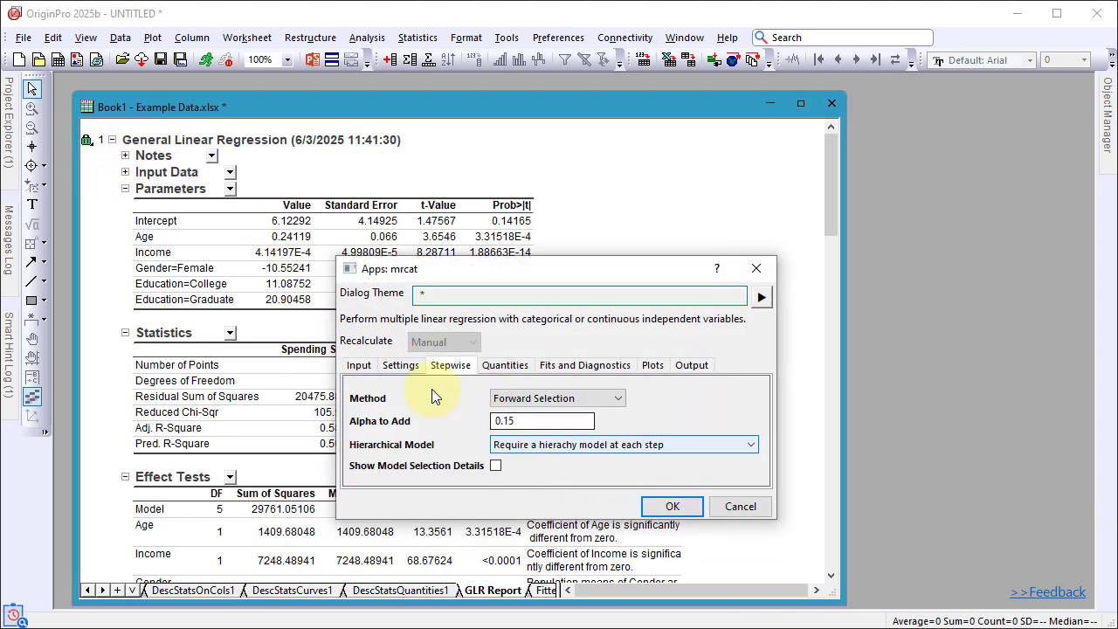
click(400, 367)
click(453, 399)
click(468, 423)
click(392, 330)
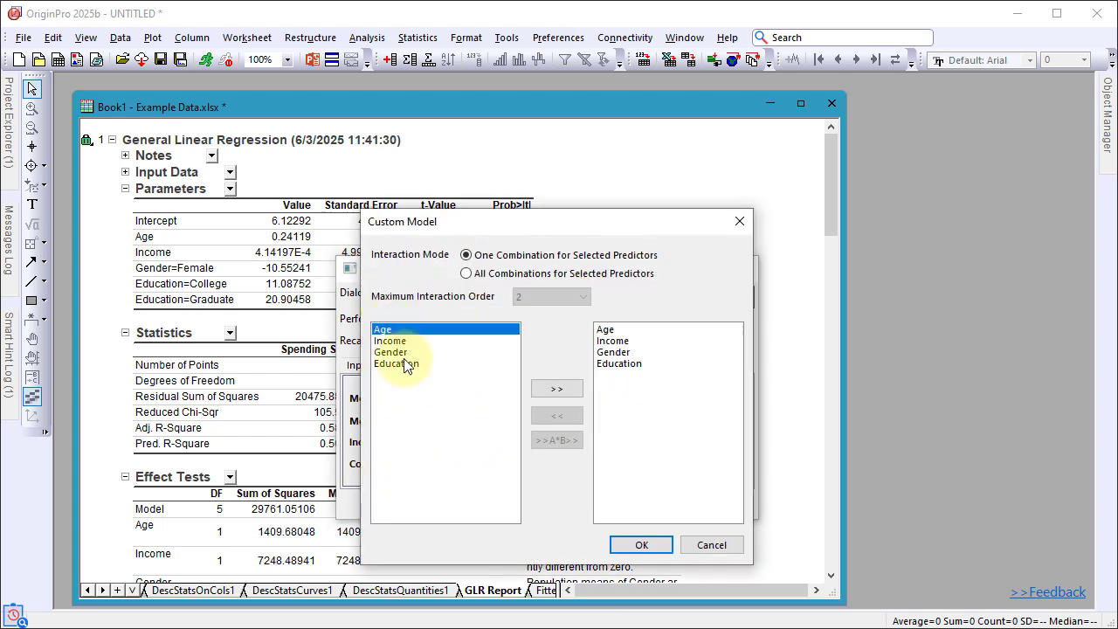
shift+click(396, 363)
click(467, 273)
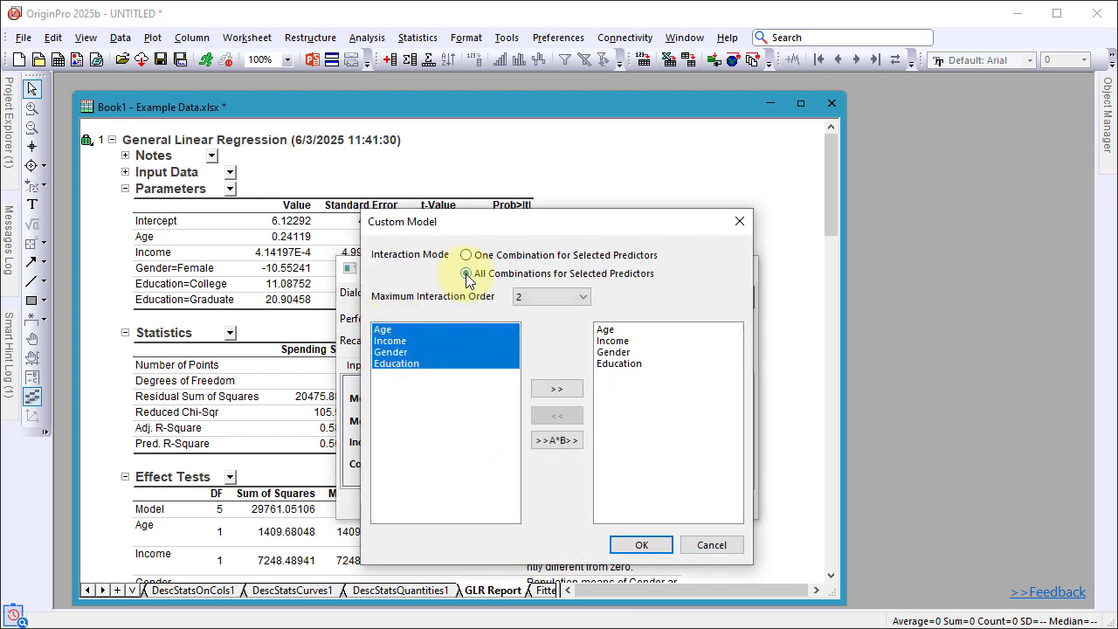
click(556, 440)
click(640, 546)
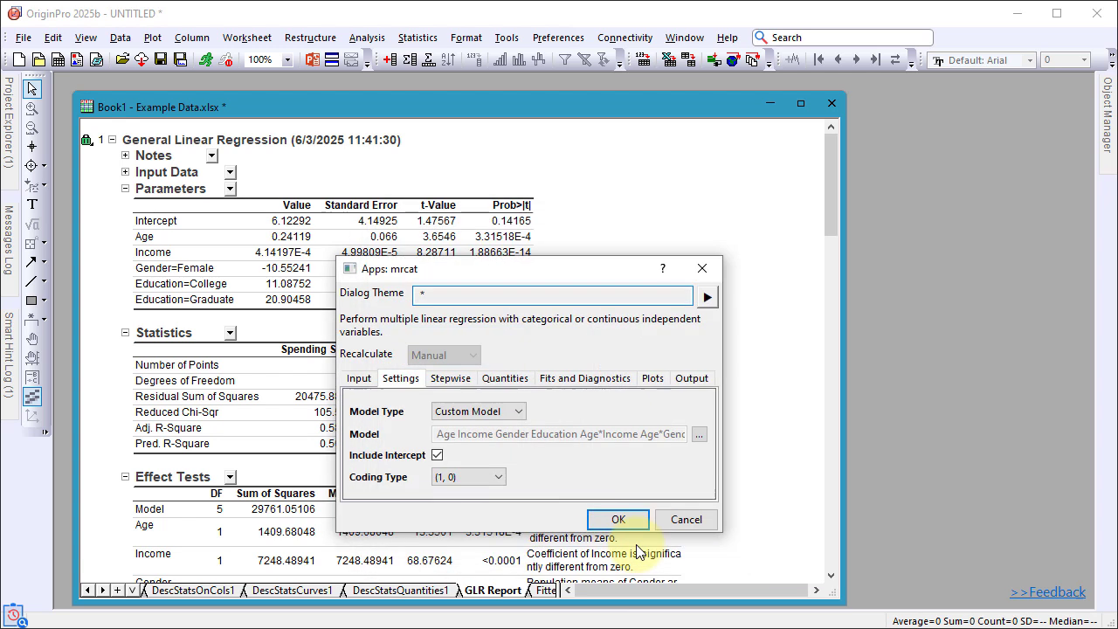
click(629, 521)
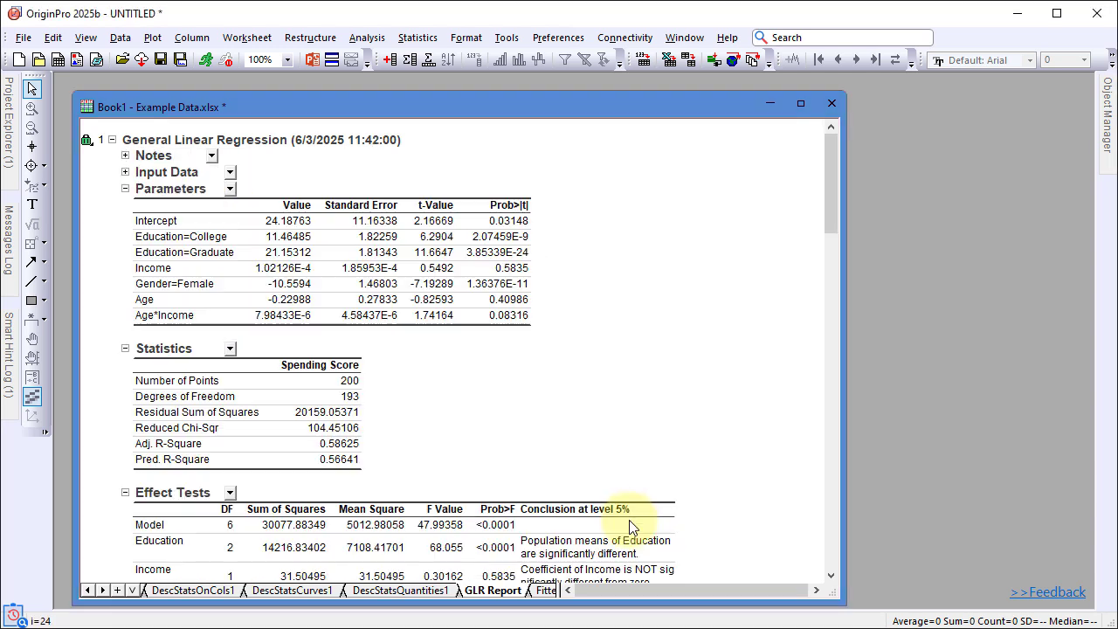
Pin the sheet list, go to the Spending sheet, select column E (Spending Score) and show the Plot menu
scroll(632, 279, down, 12)
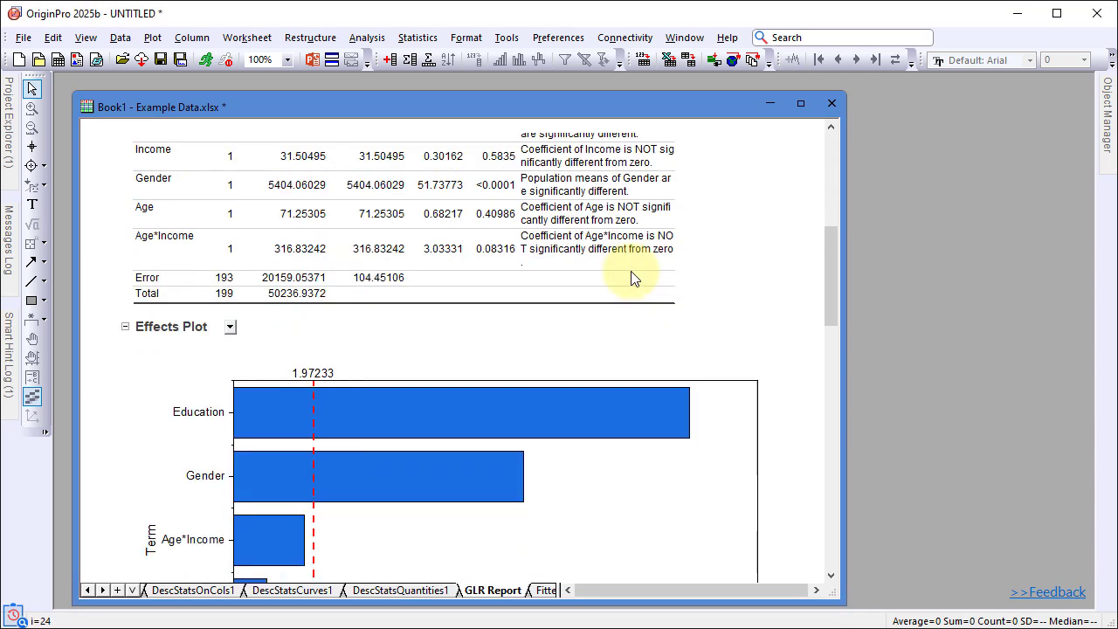
scroll(632, 278, down, 9)
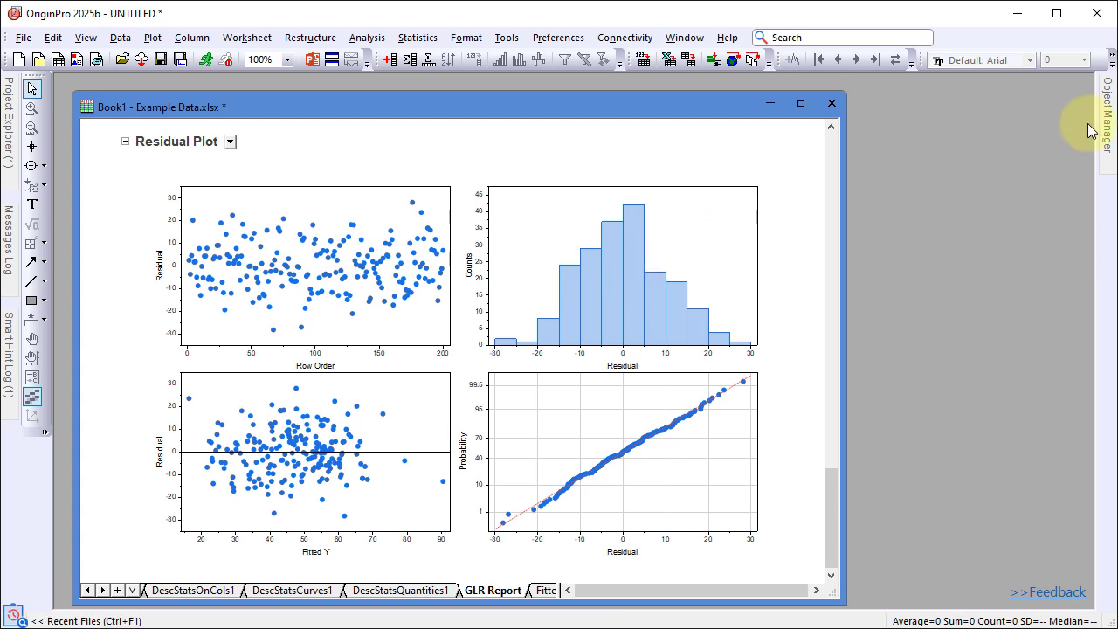
mouse_move(1105, 110)
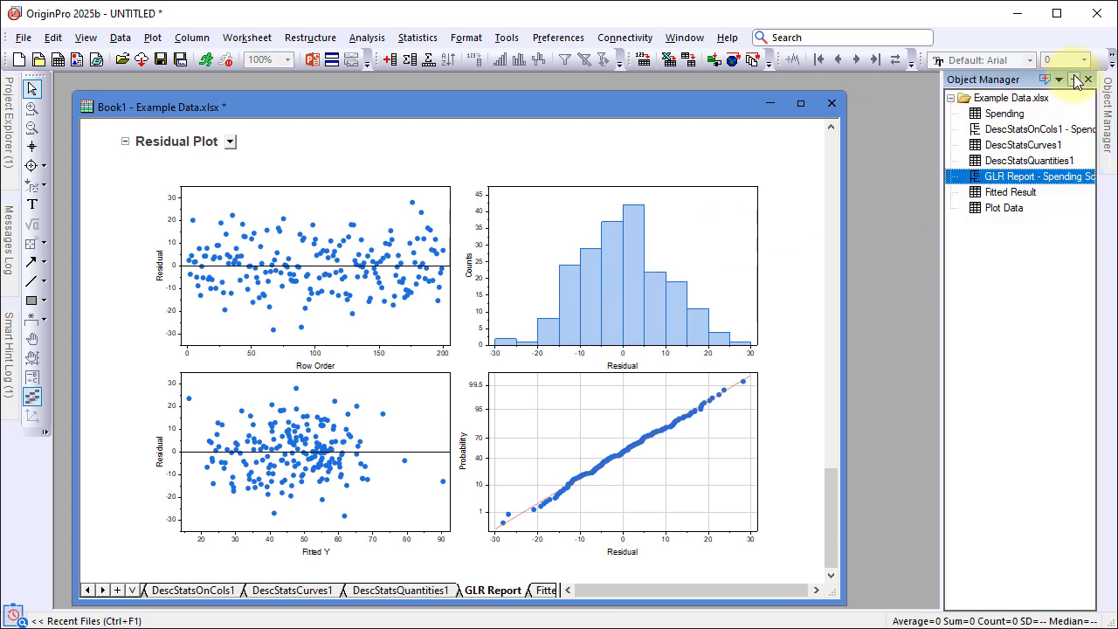
click(1075, 80)
click(992, 114)
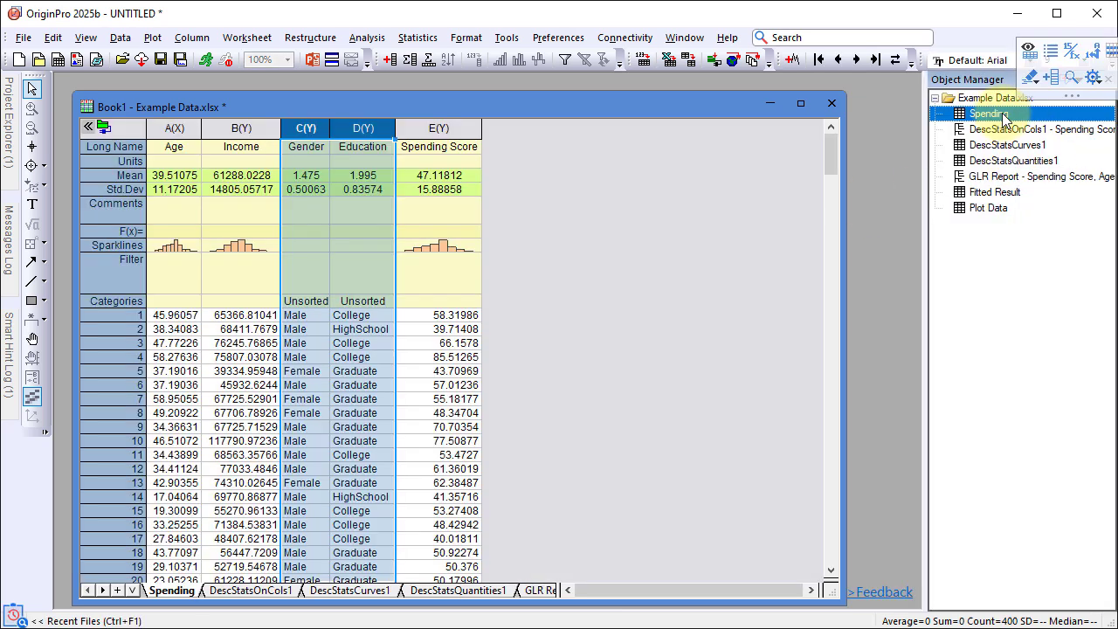
click(439, 132)
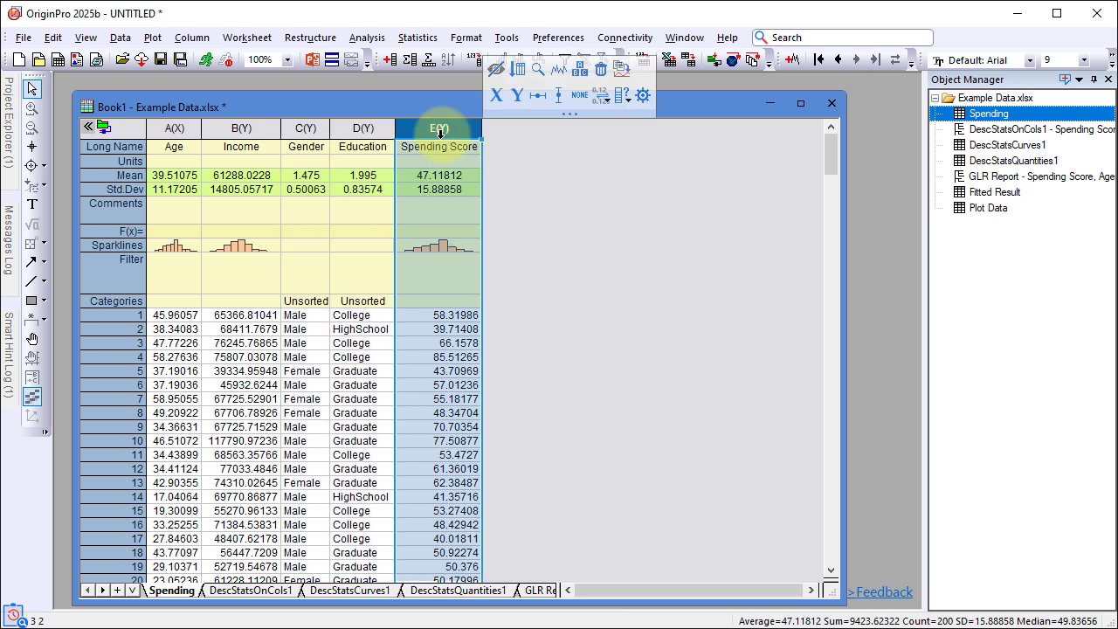
click(155, 38)
Browse the Plot menu categories down to the Box, Histogram, Violin chart types
click(297, 90)
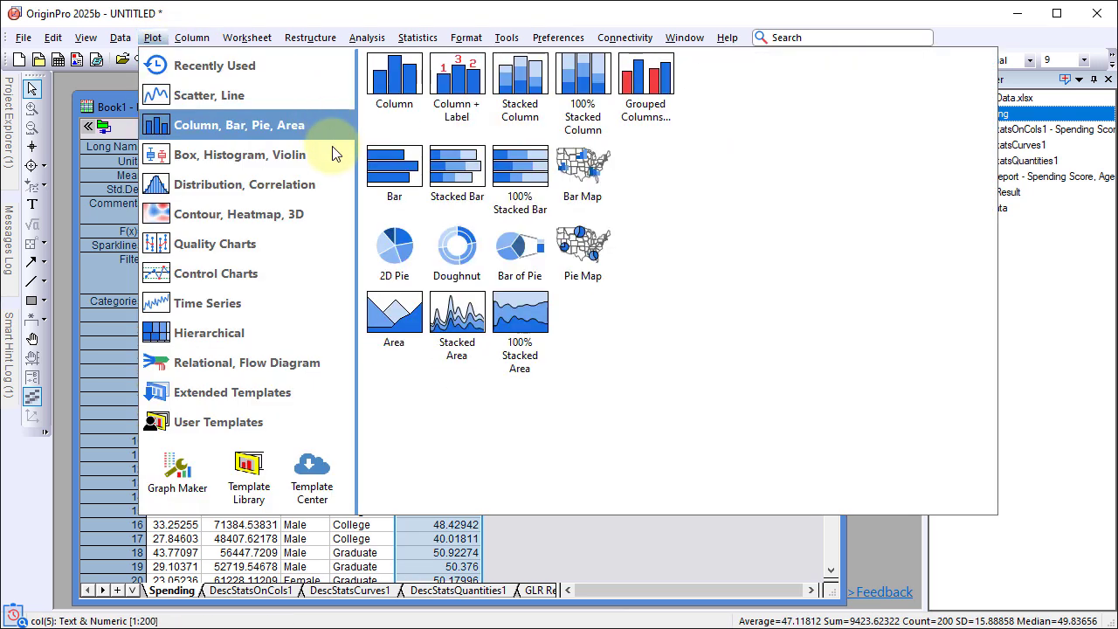
mouse_move(332, 156)
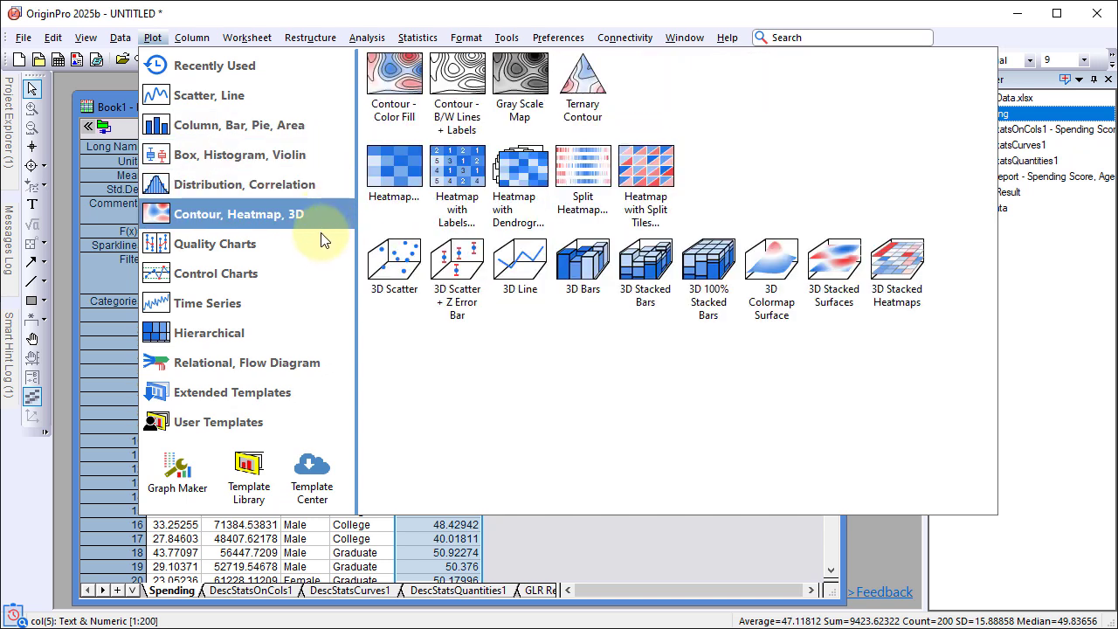
mouse_move(319, 245)
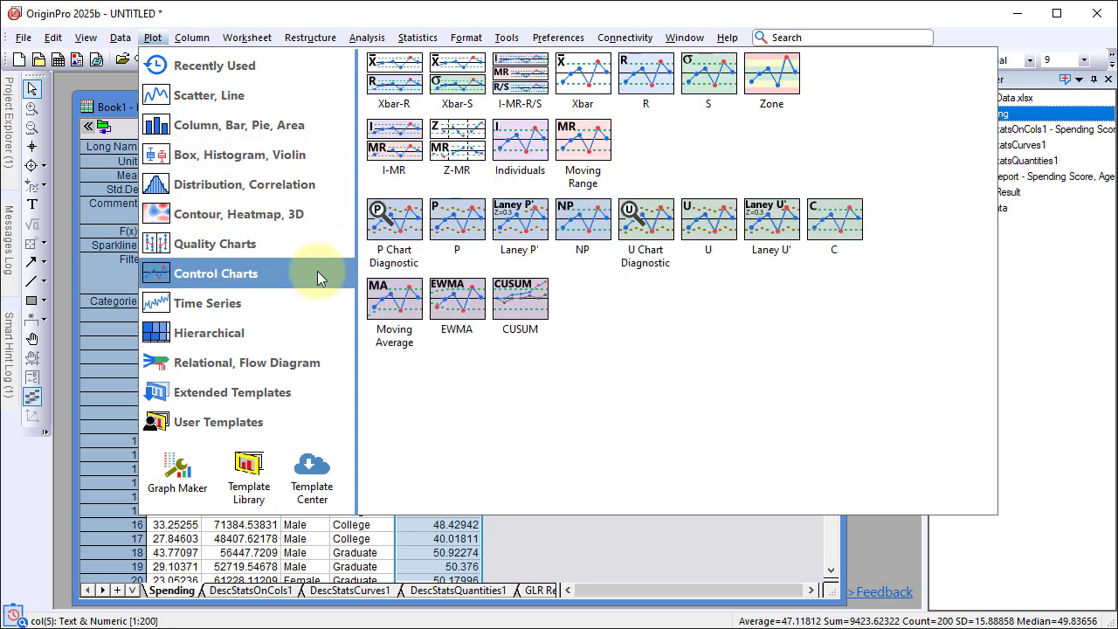
mouse_move(317, 308)
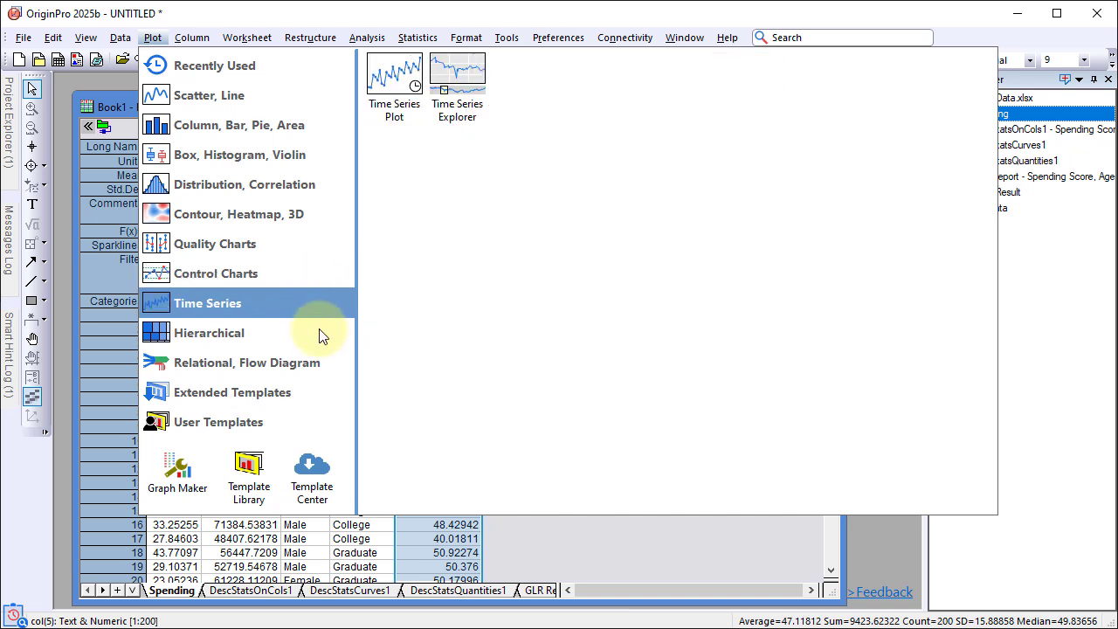
mouse_move(318, 330)
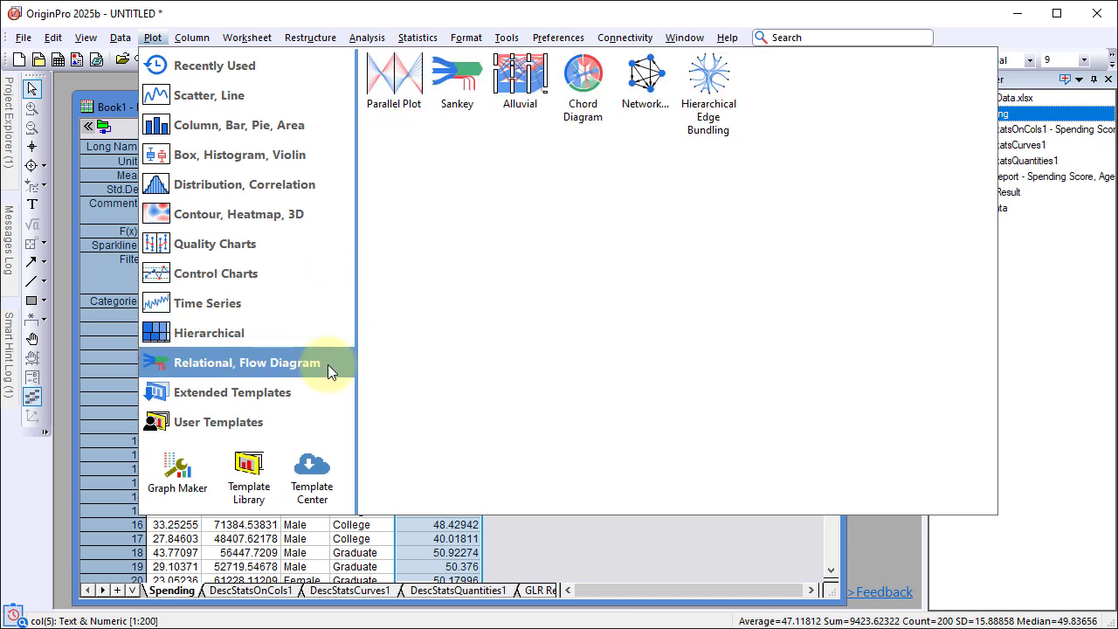
mouse_move(329, 395)
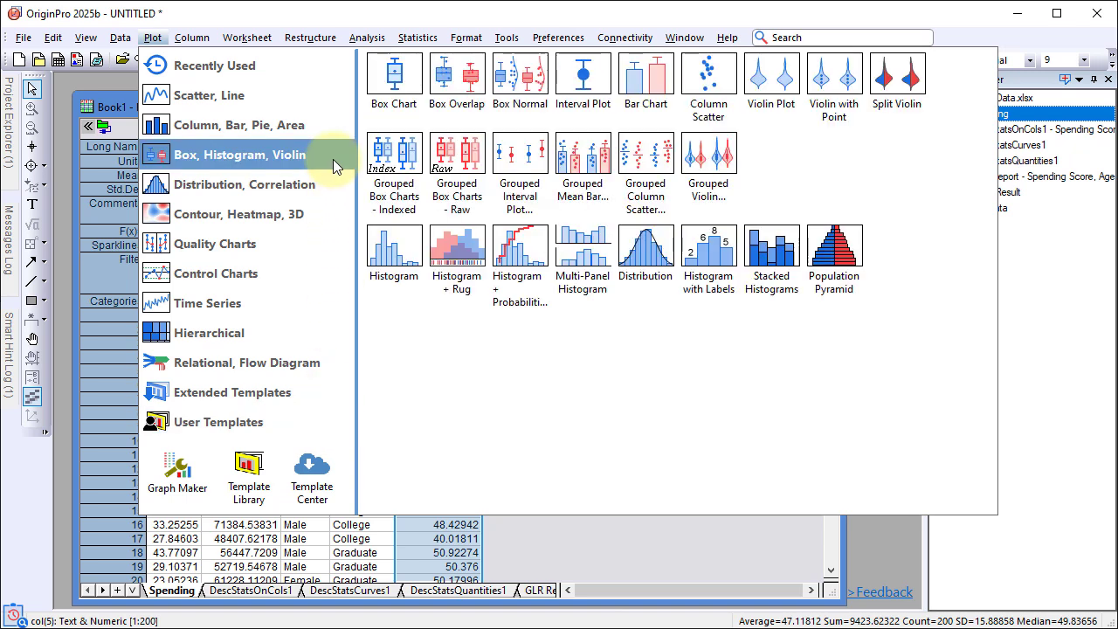
Make a Grouped Box Chart - Indexed of Spending Score grouped by Gender and Education, with Auto Preview on
click(389, 183)
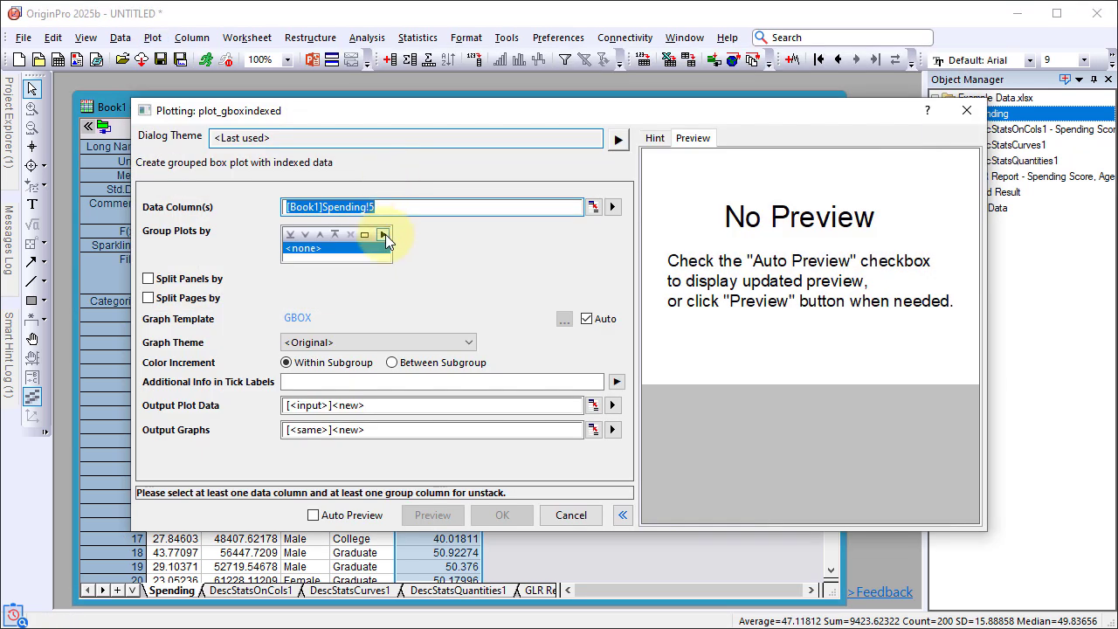
click(383, 234)
click(411, 271)
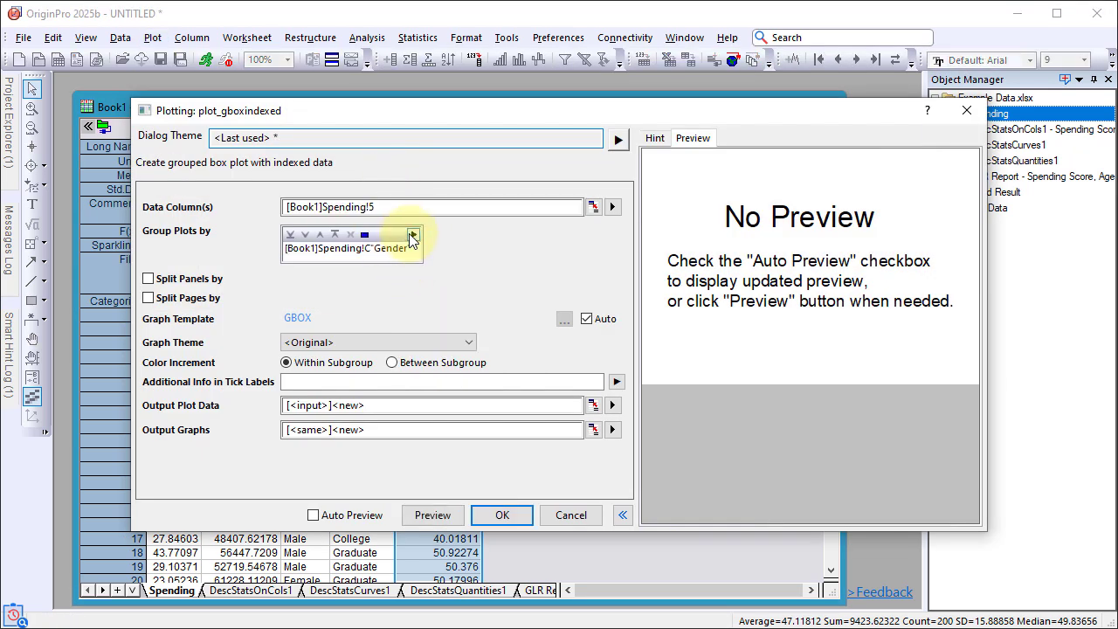
click(414, 235)
click(439, 294)
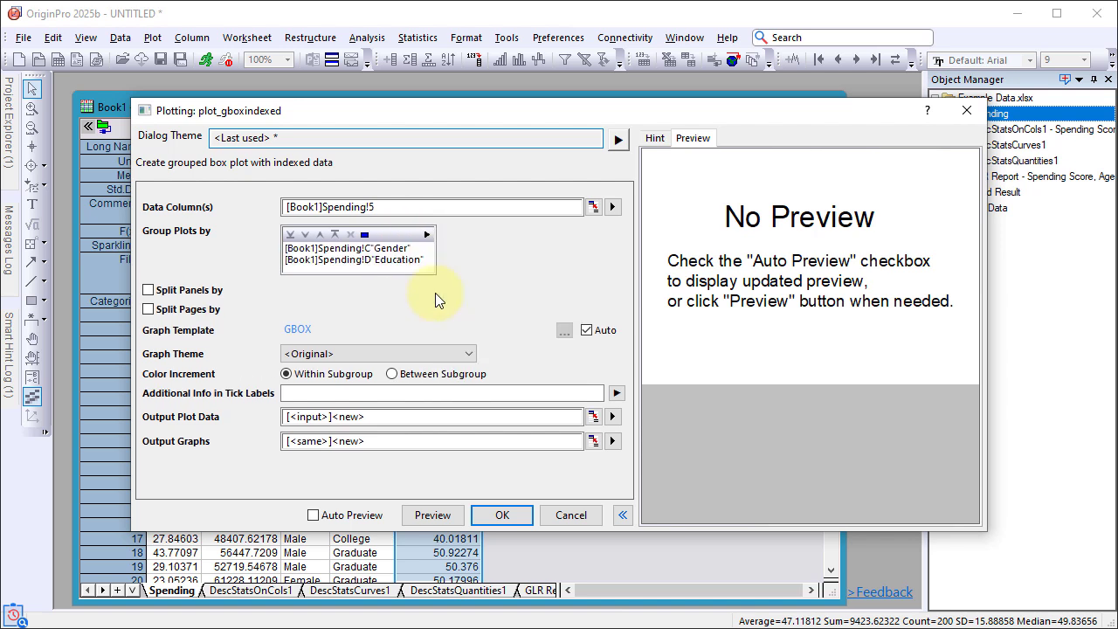
click(313, 516)
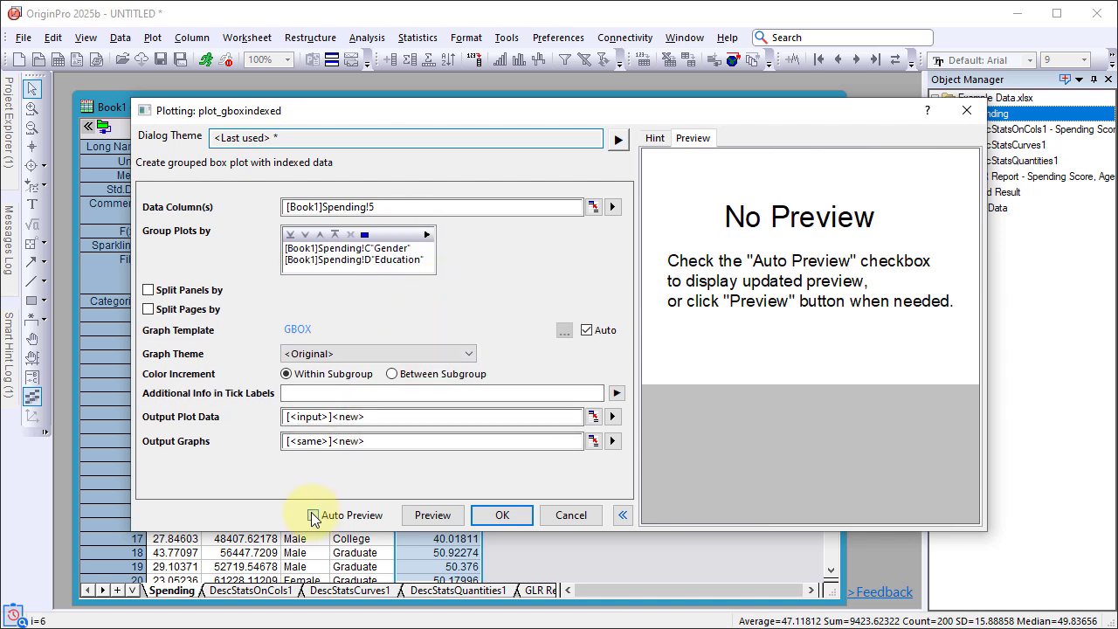
click(485, 518)
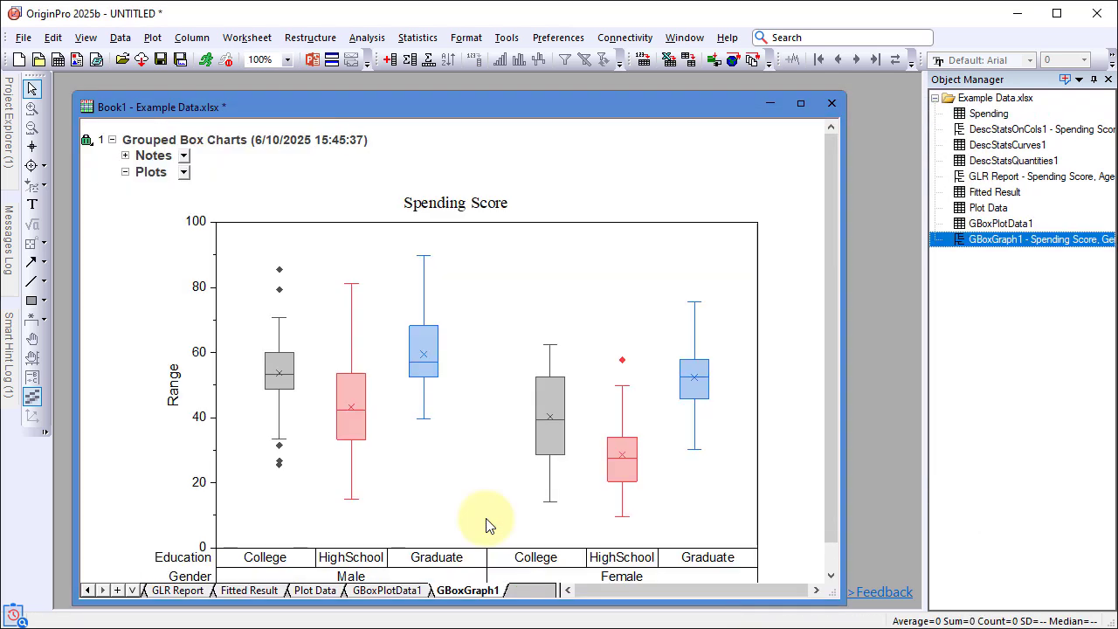
Reopen the box chart's parameters and remove Education from Group Plots by
scroll(488, 525, down, 1)
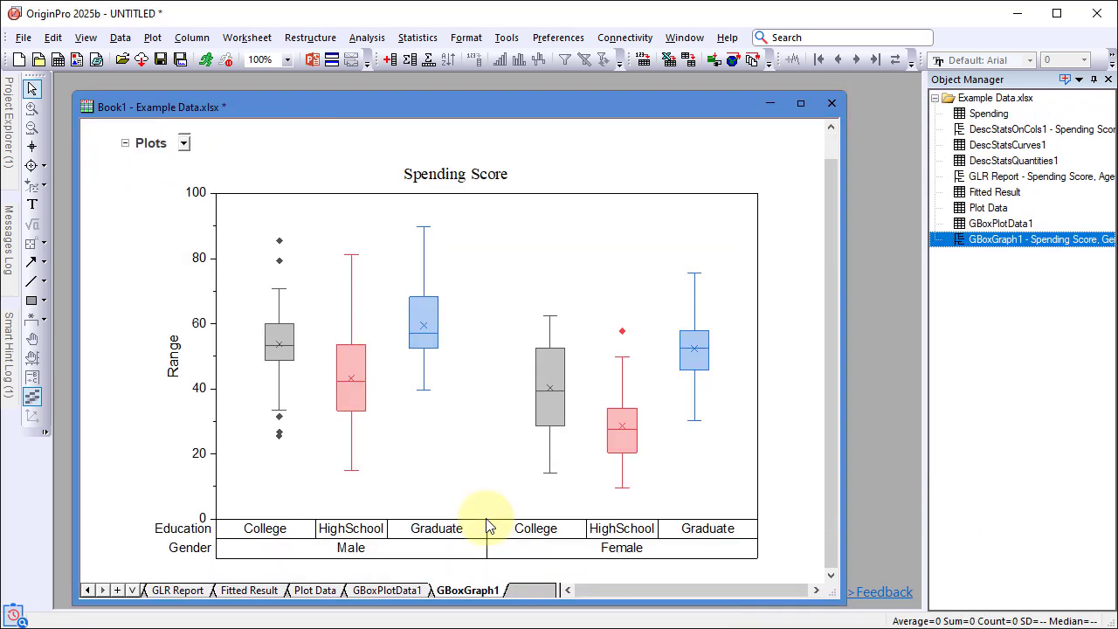
scroll(488, 525, up, 1)
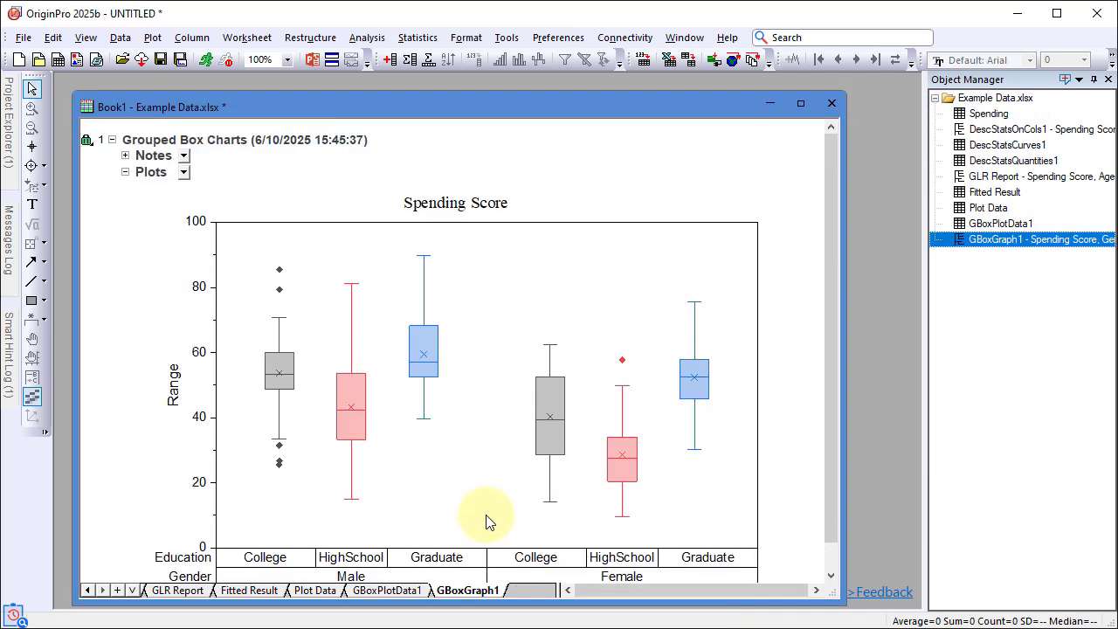
click(88, 145)
click(131, 152)
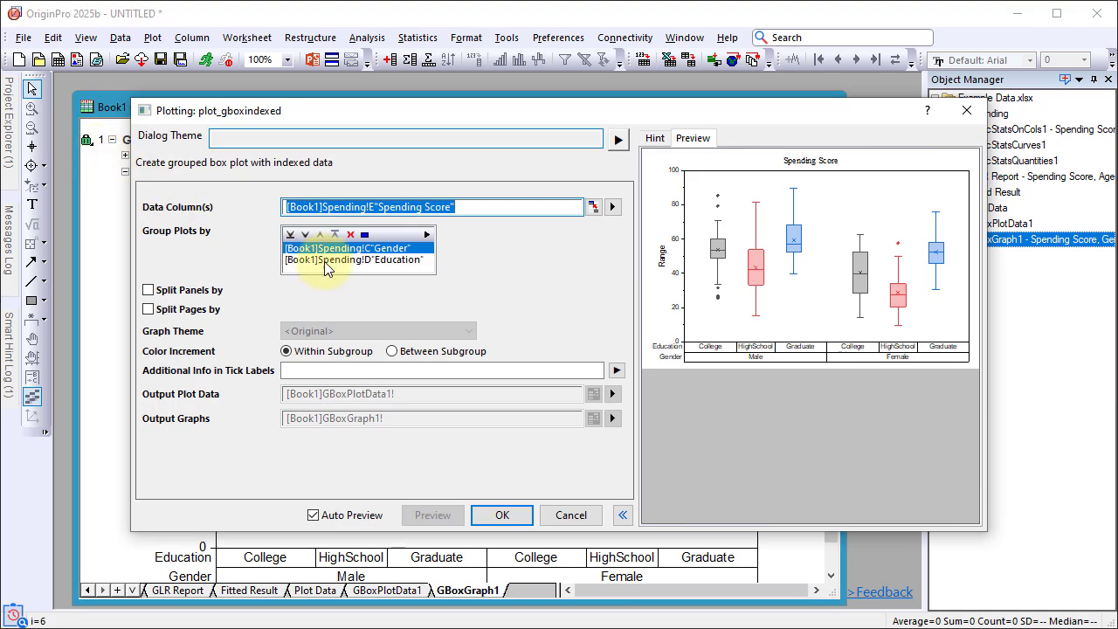
click(370, 260)
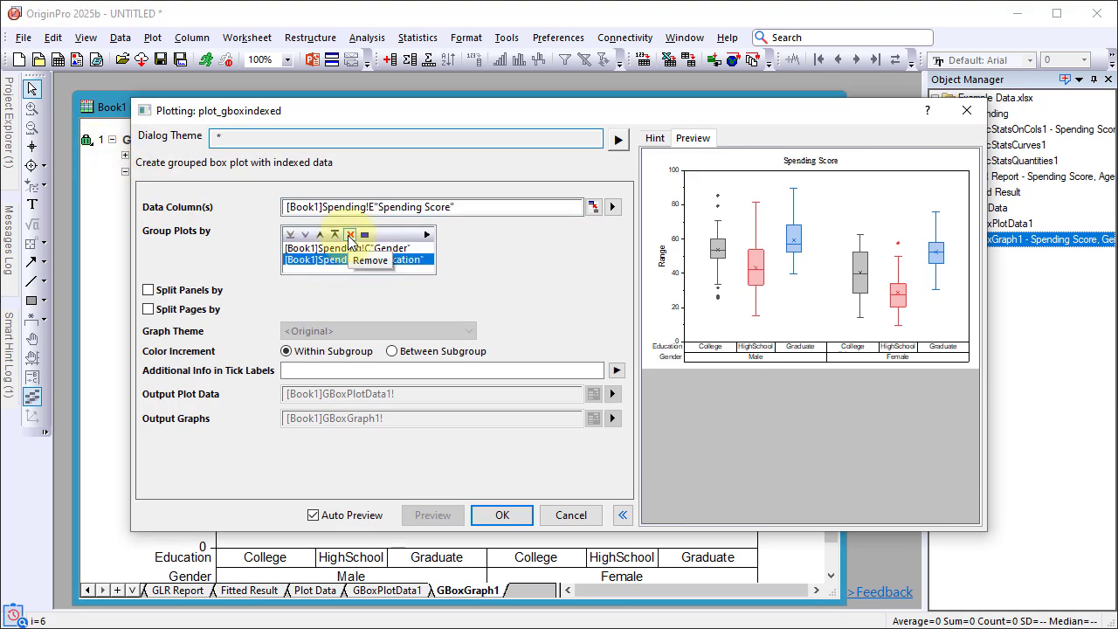
click(350, 235)
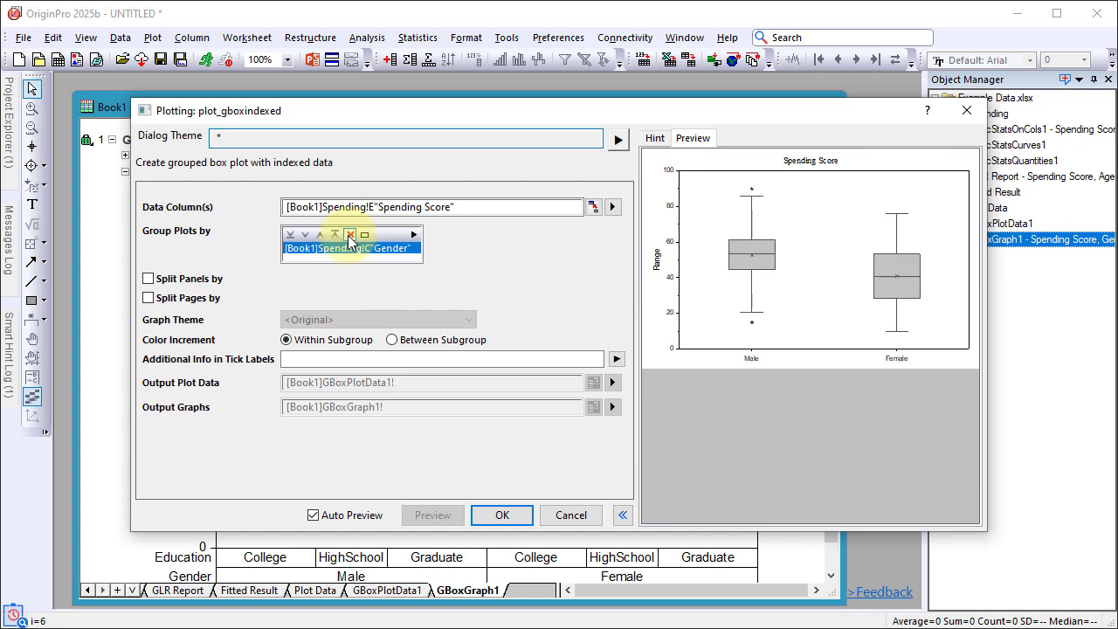
Split the chart into pages by Education with Between Subgroup colouring and apply
click(149, 298)
click(381, 302)
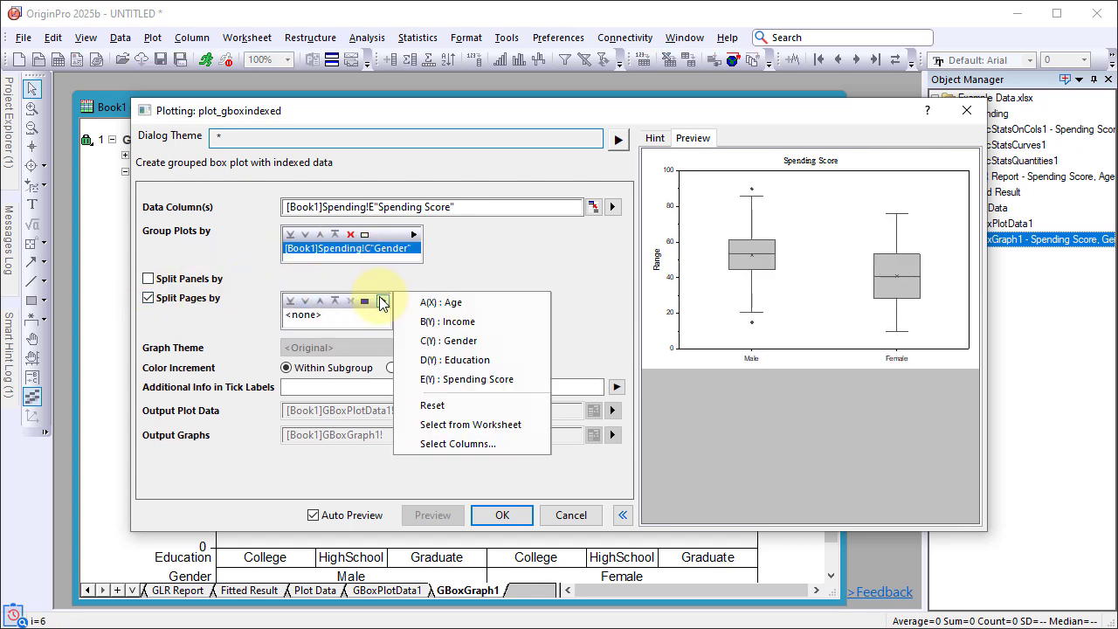
click(437, 363)
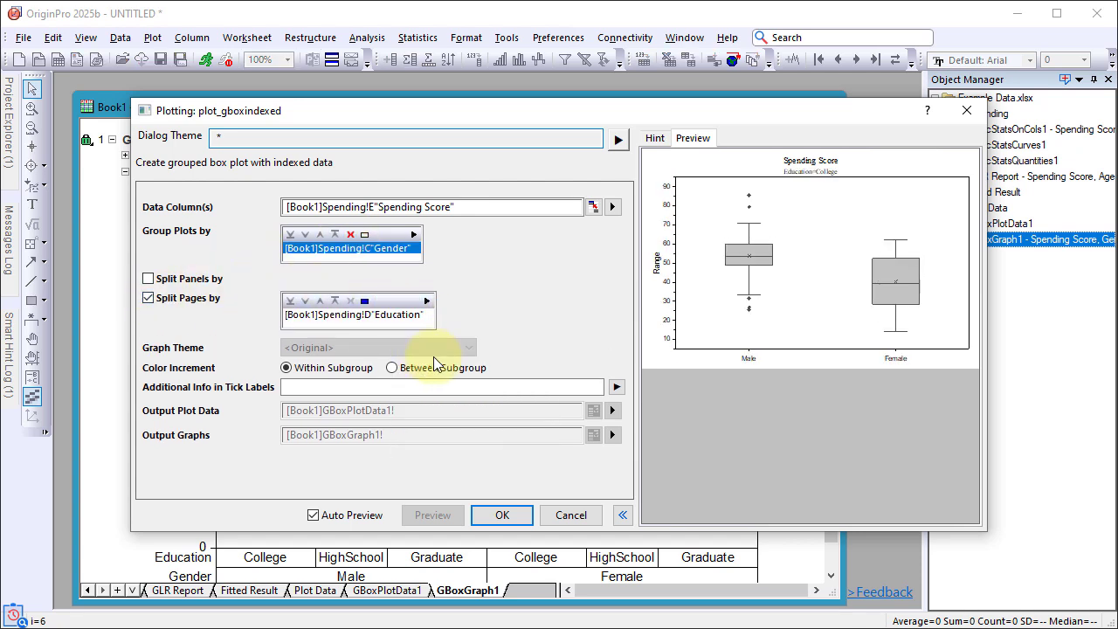
click(436, 369)
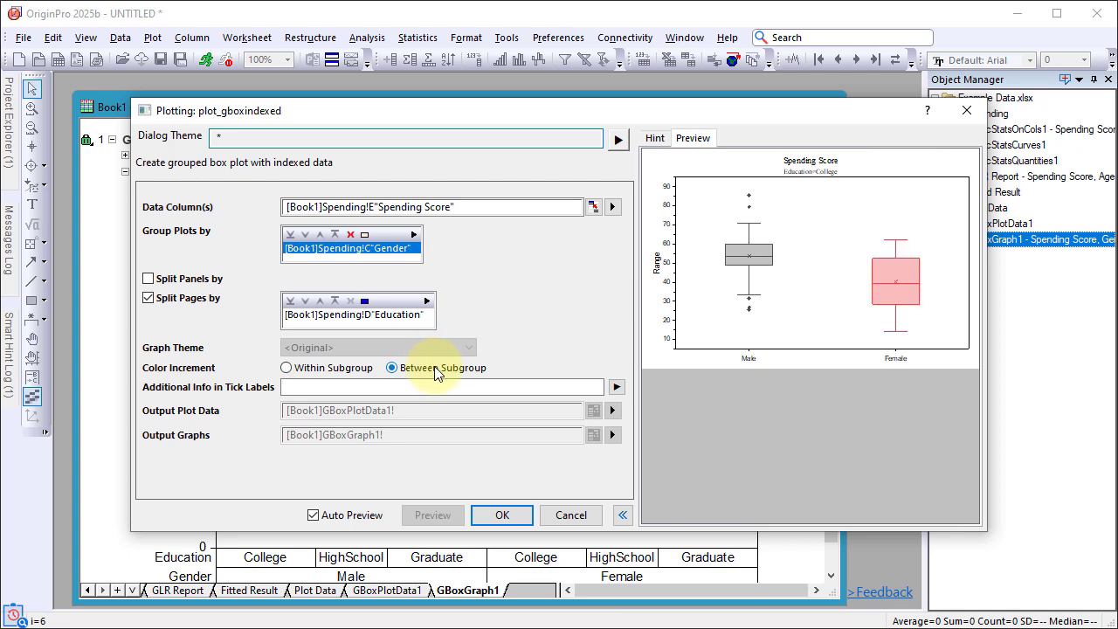
click(502, 515)
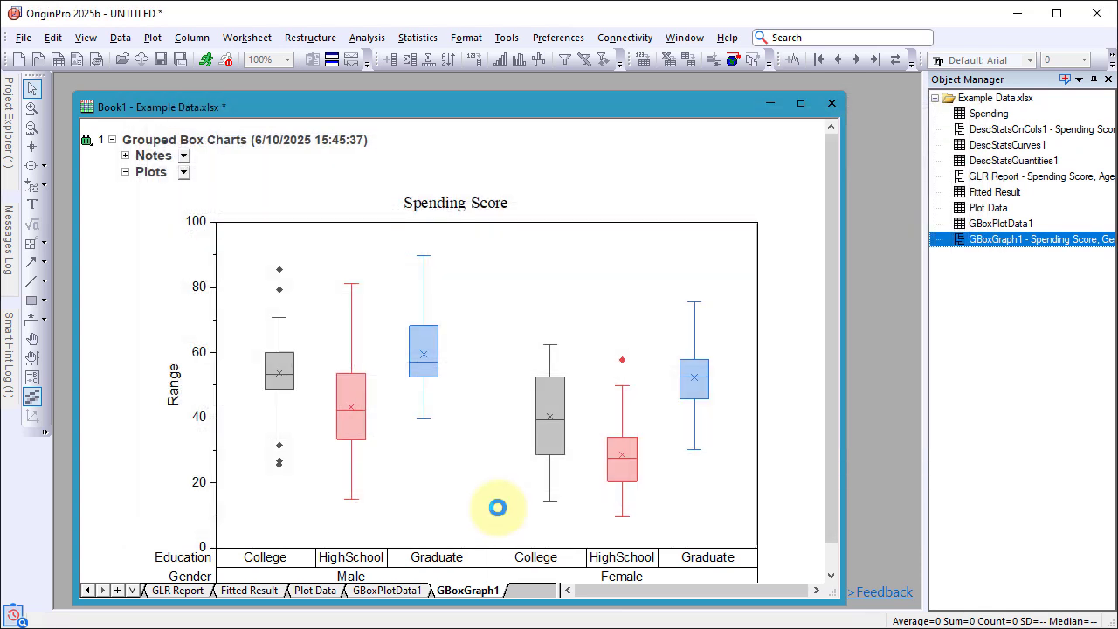
scroll(454, 350, down, 15)
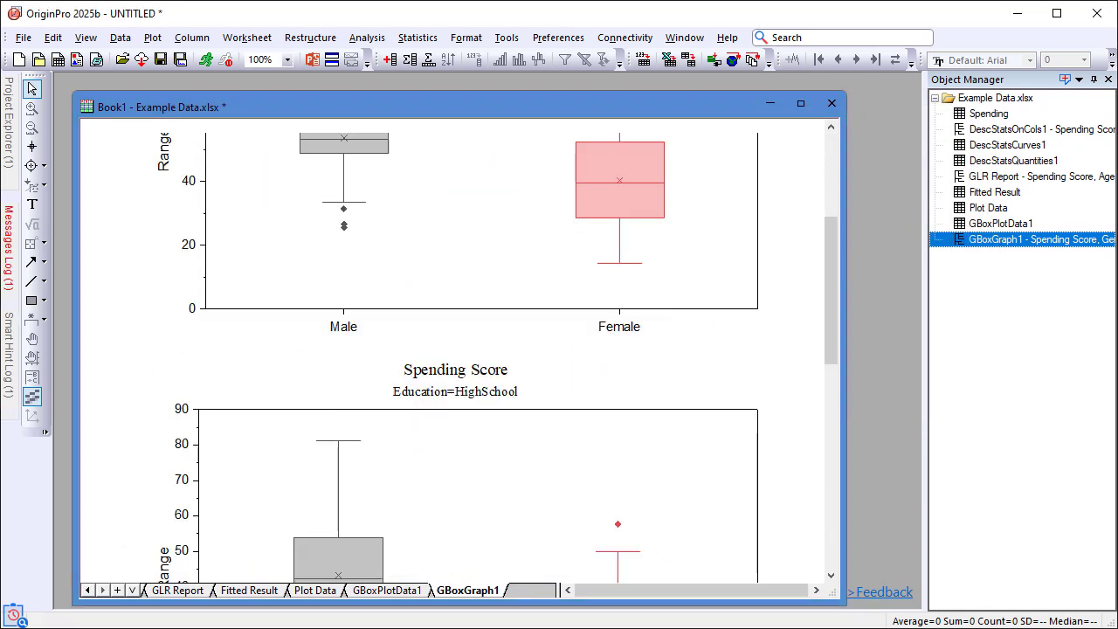
scroll(454, 350, down, 5)
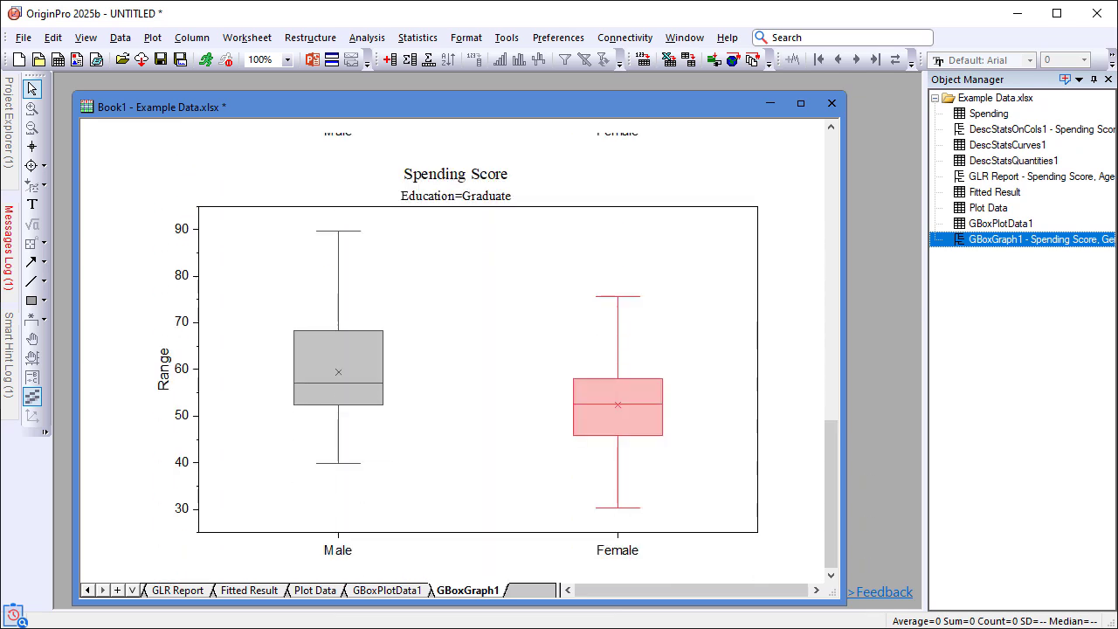
Plot Spending Score from the Spending sheet as a Distribution histogram with a normal curve
click(983, 114)
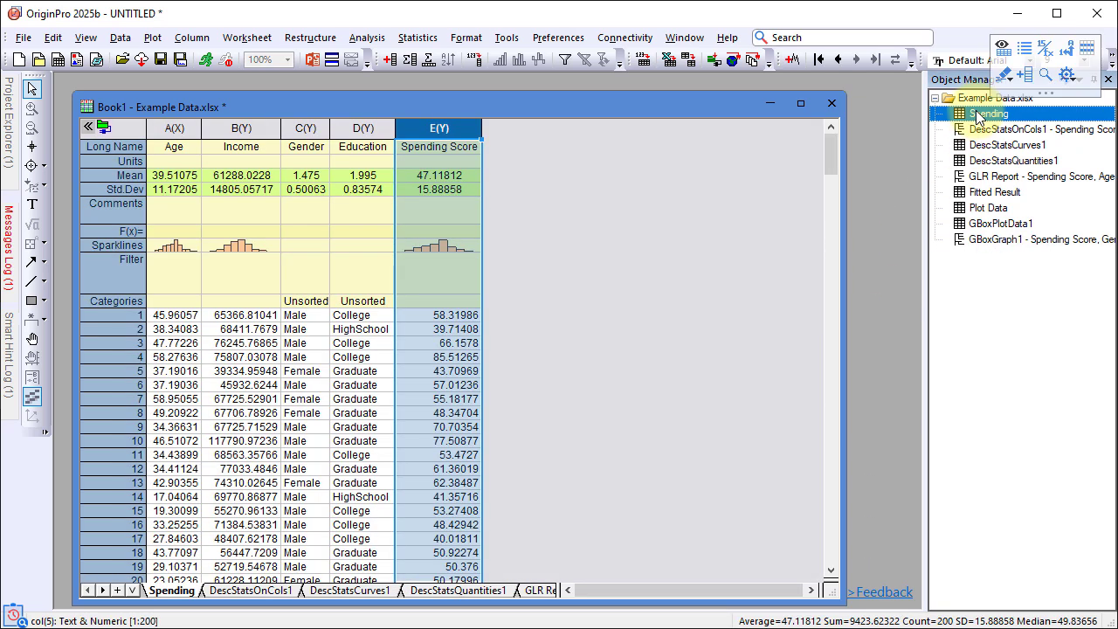
click(154, 40)
mouse_move(299, 185)
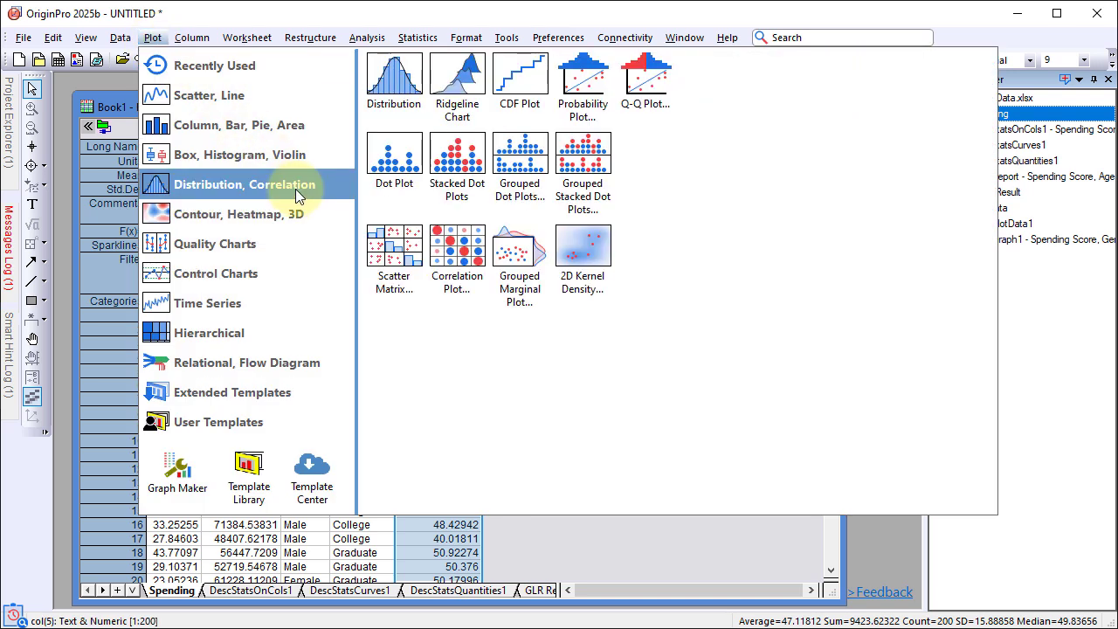
click(392, 104)
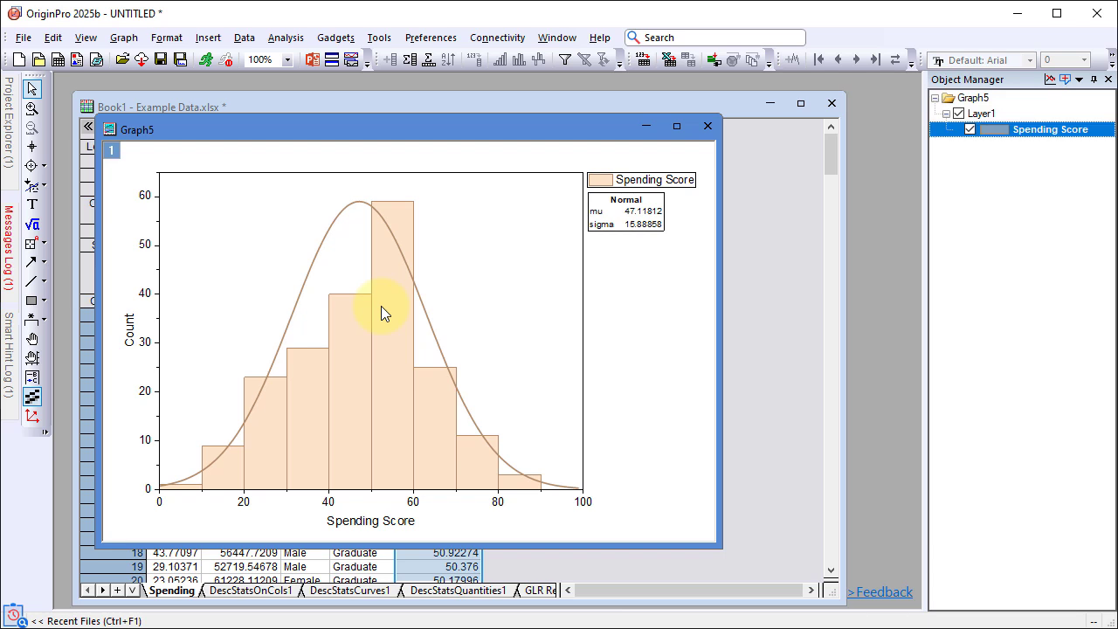
Widen the histogram bar gaps and label each bar with its percentage
click(382, 306)
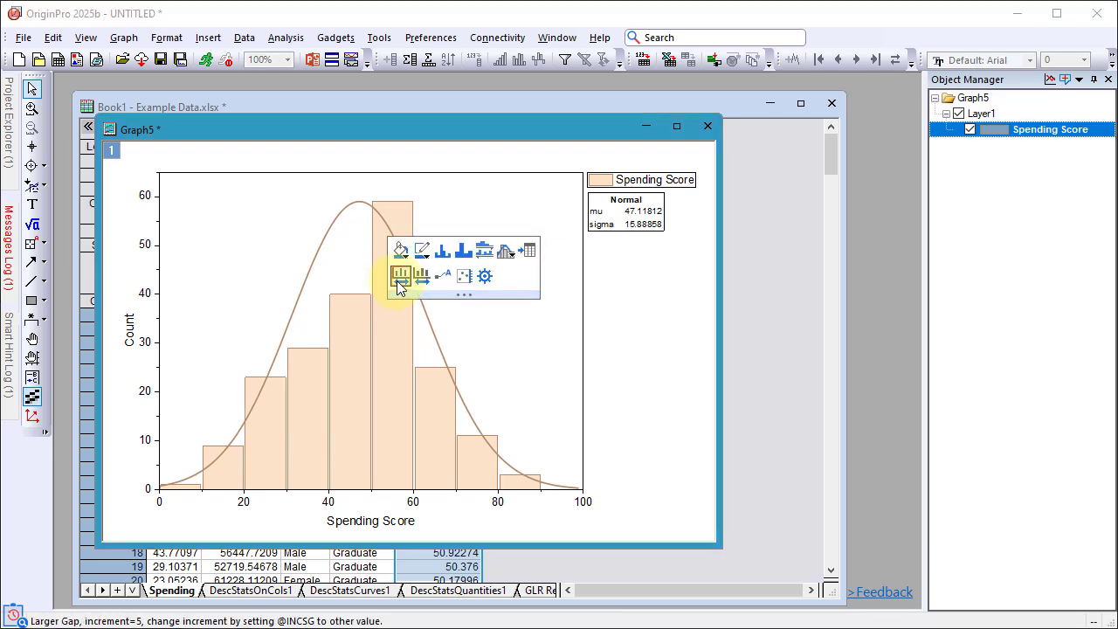
click(399, 283)
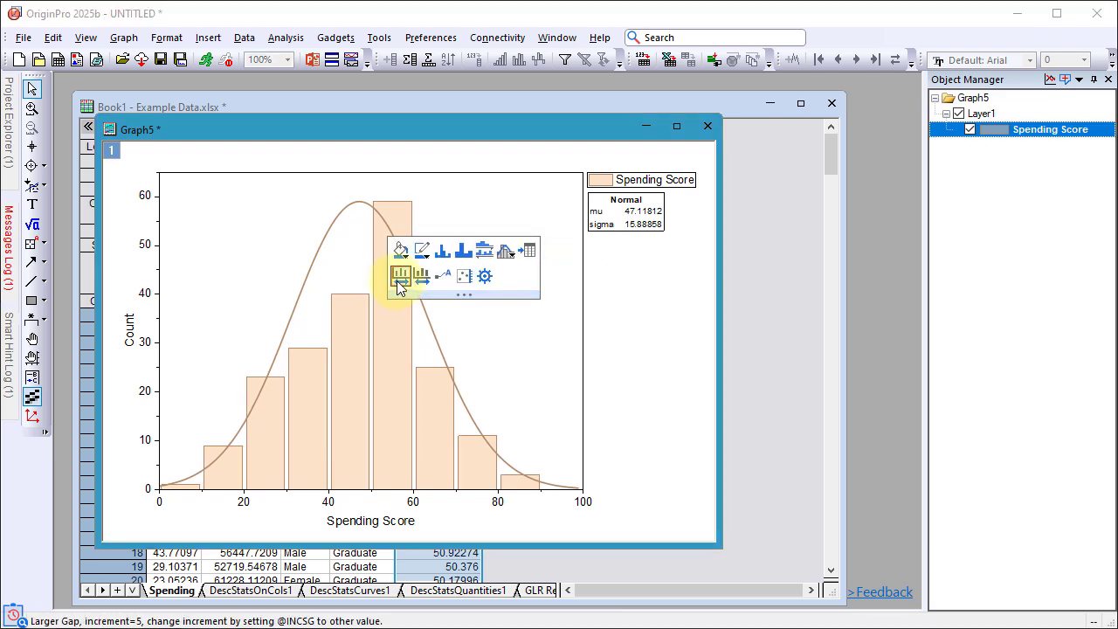
click(441, 276)
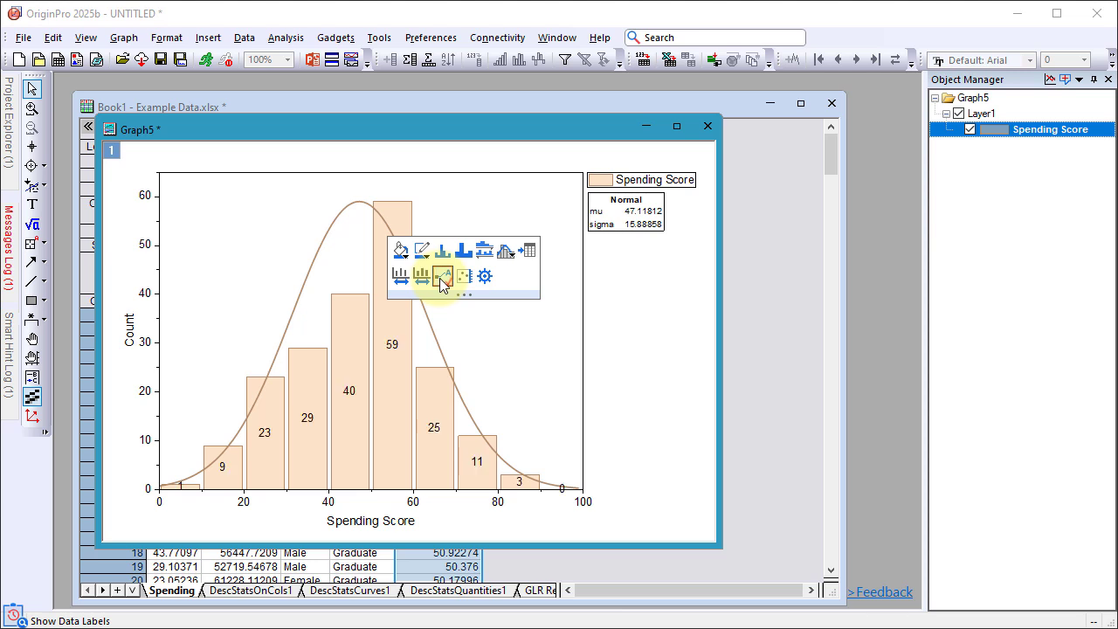
click(391, 346)
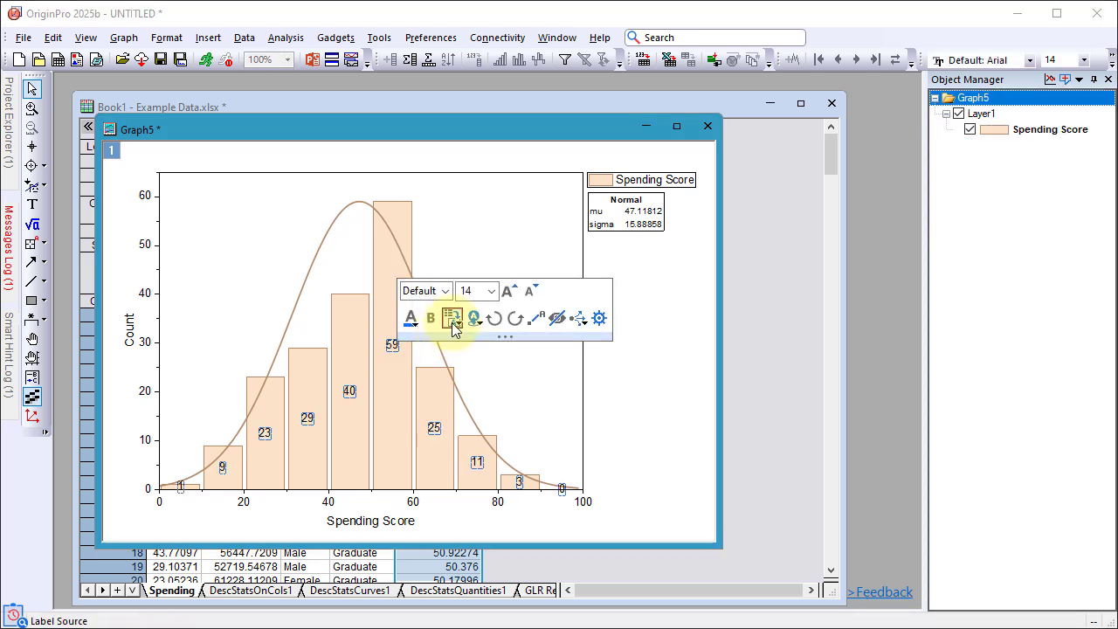
click(452, 319)
click(474, 360)
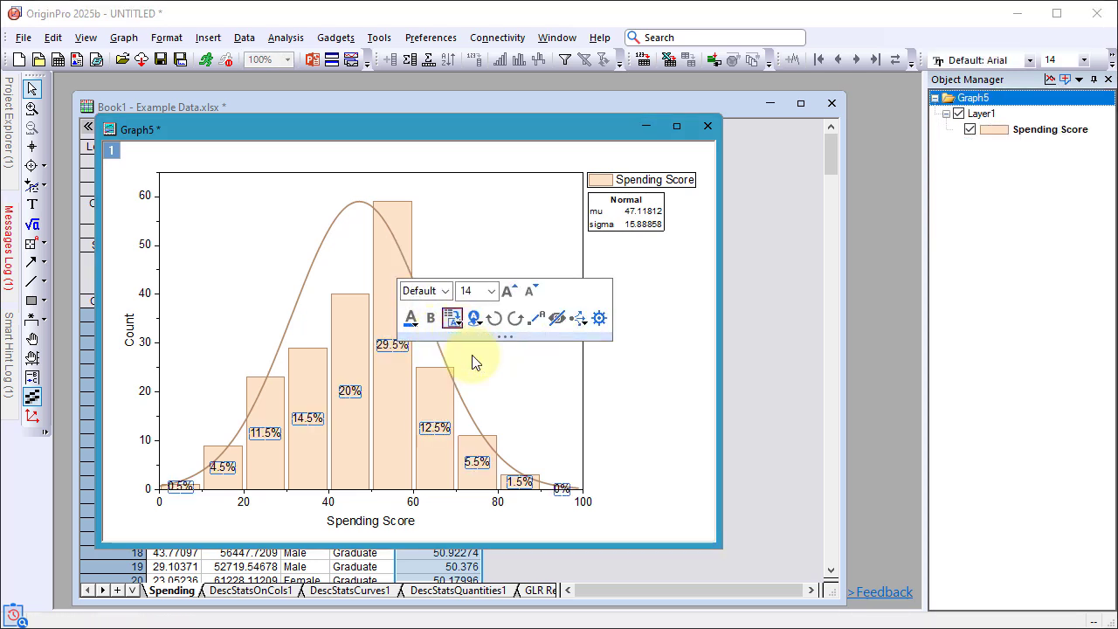
click(472, 363)
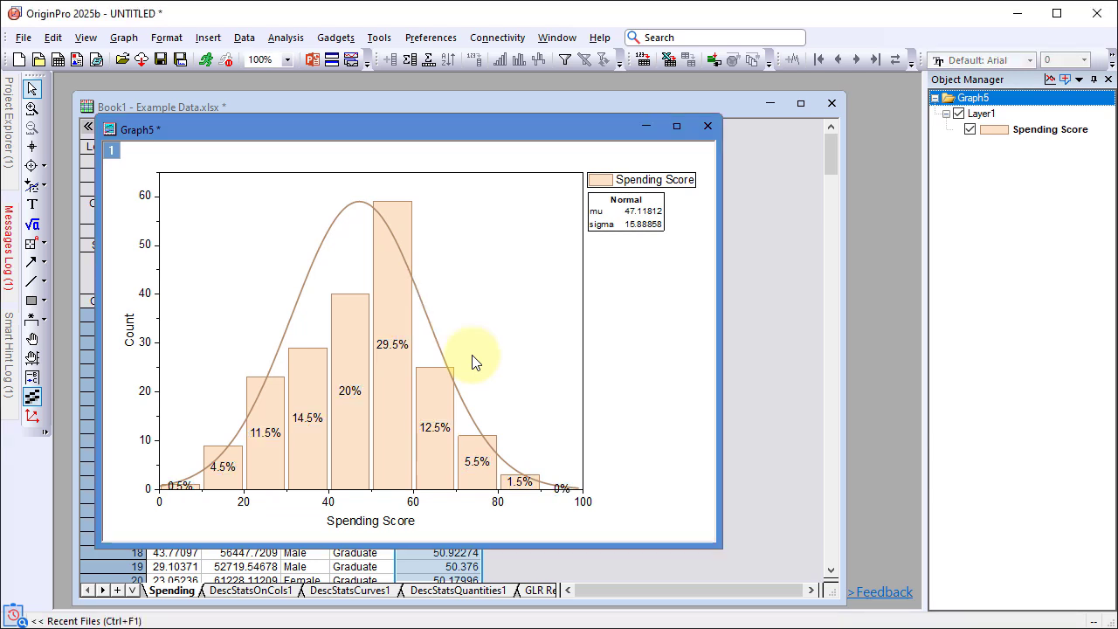
Connect the Excel Process sheet as a new sheet and select the Machine 1 and Machine 2 columns
click(646, 126)
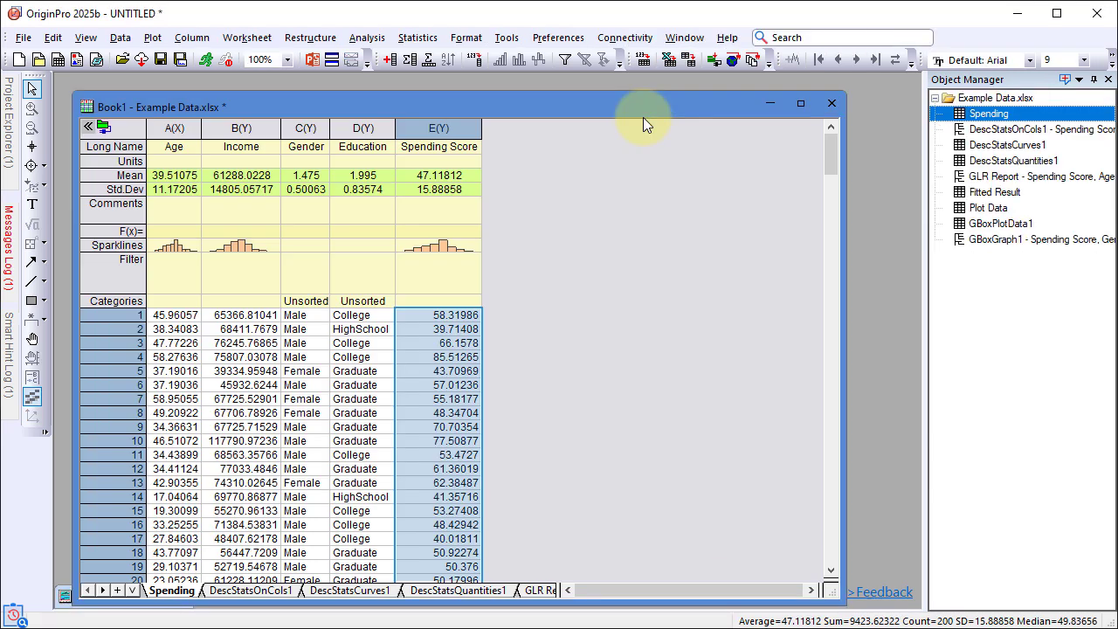
click(88, 127)
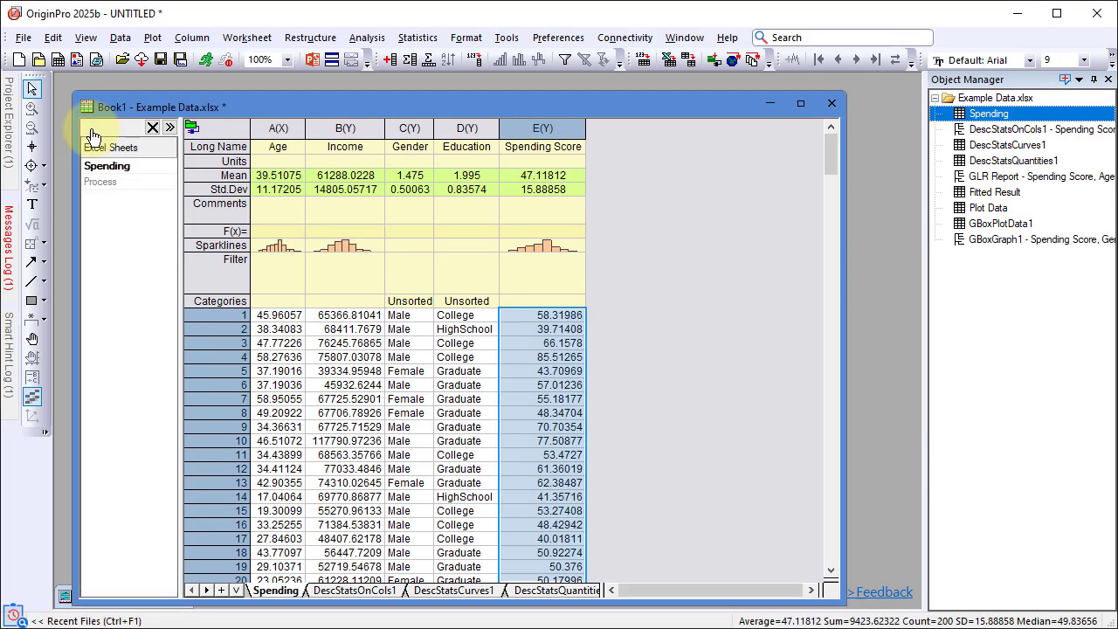
right_click(109, 180)
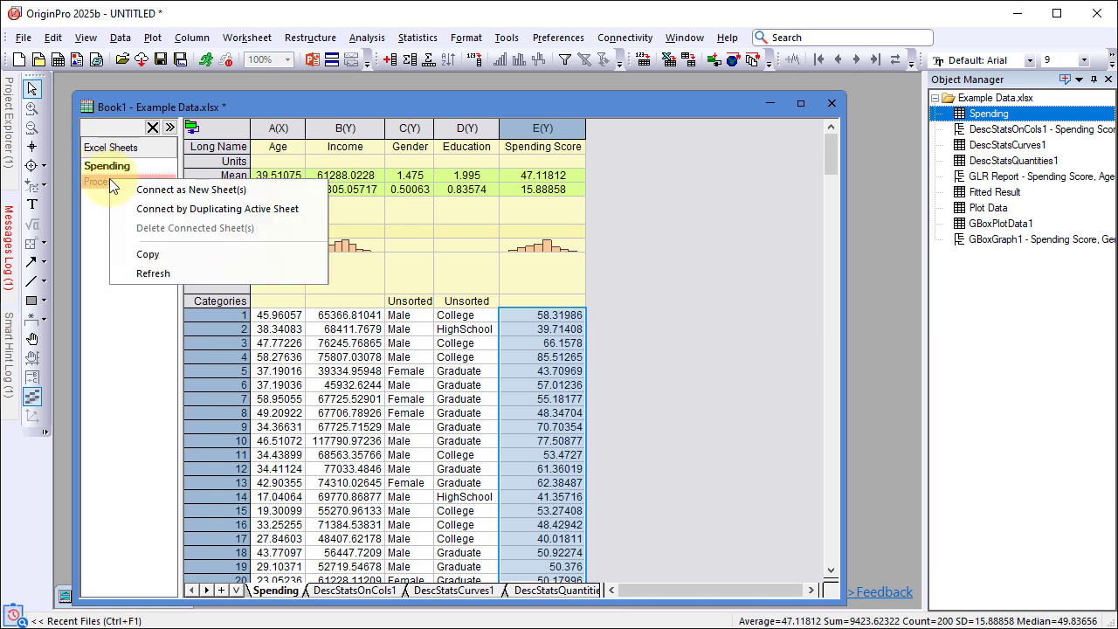
click(122, 190)
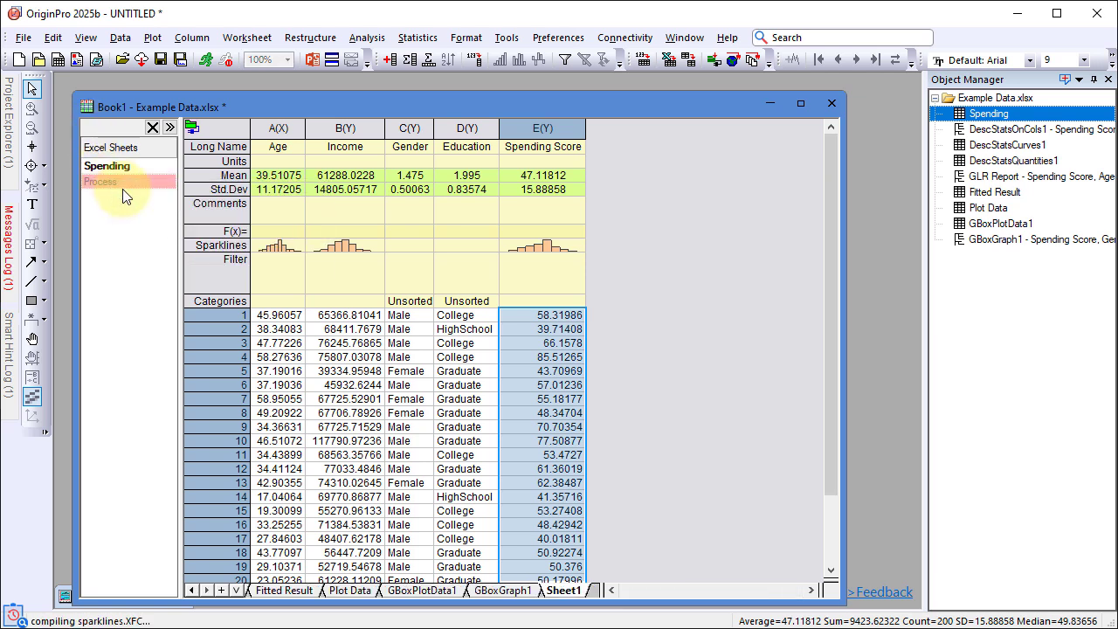
drag(389, 128, 343, 129)
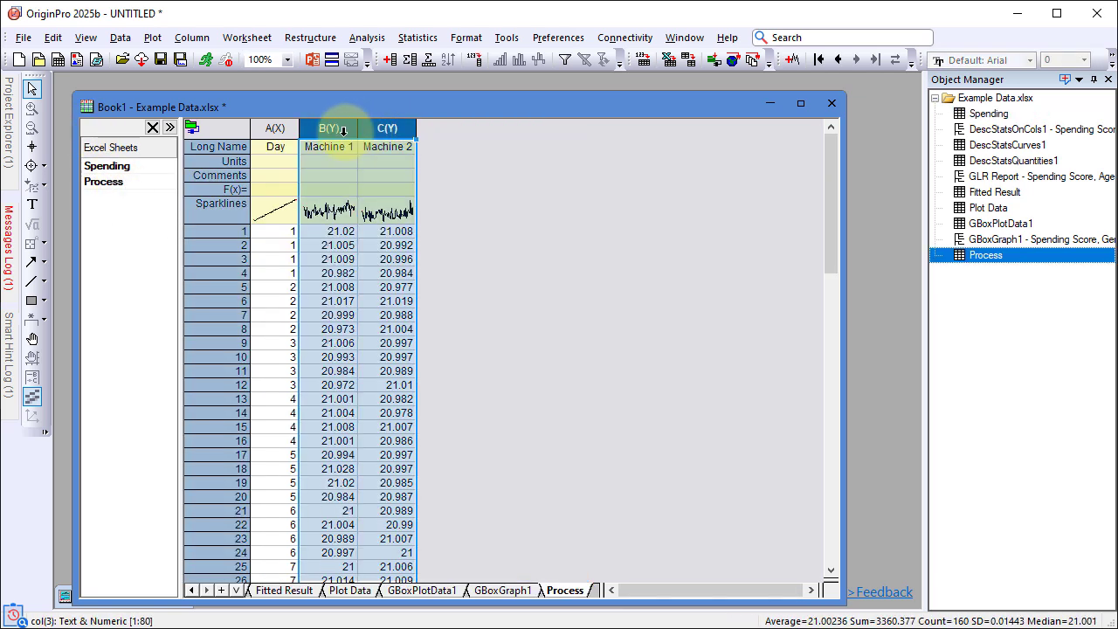
Create an Xbar-R chart of Machine 1 and Machine 2 using A(X): Day as the Subgroup Size Column
click(161, 39)
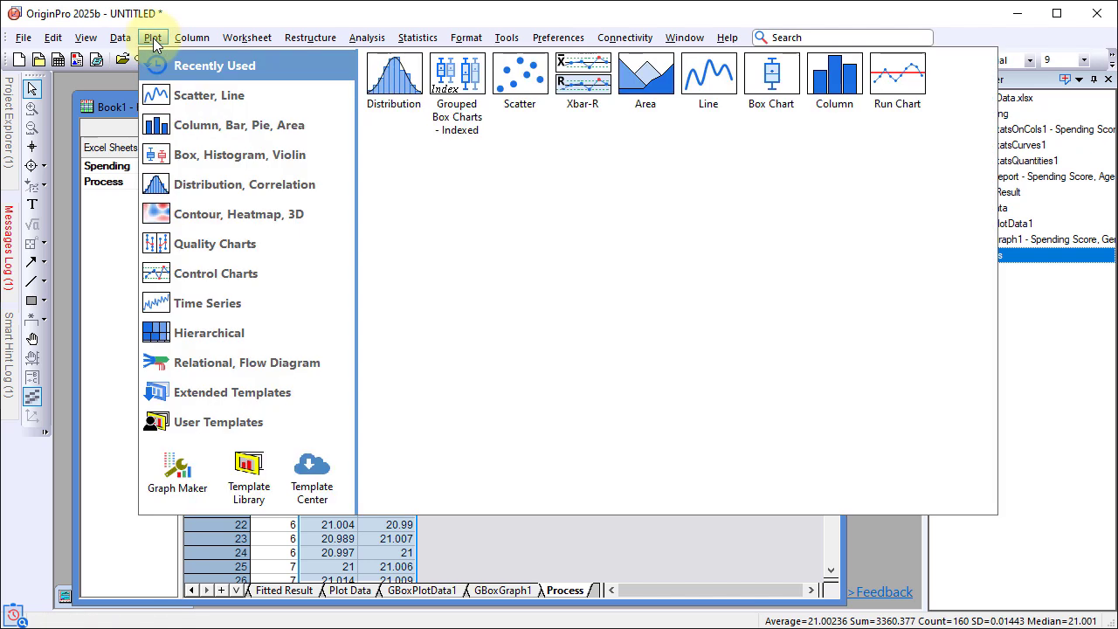
mouse_move(291, 275)
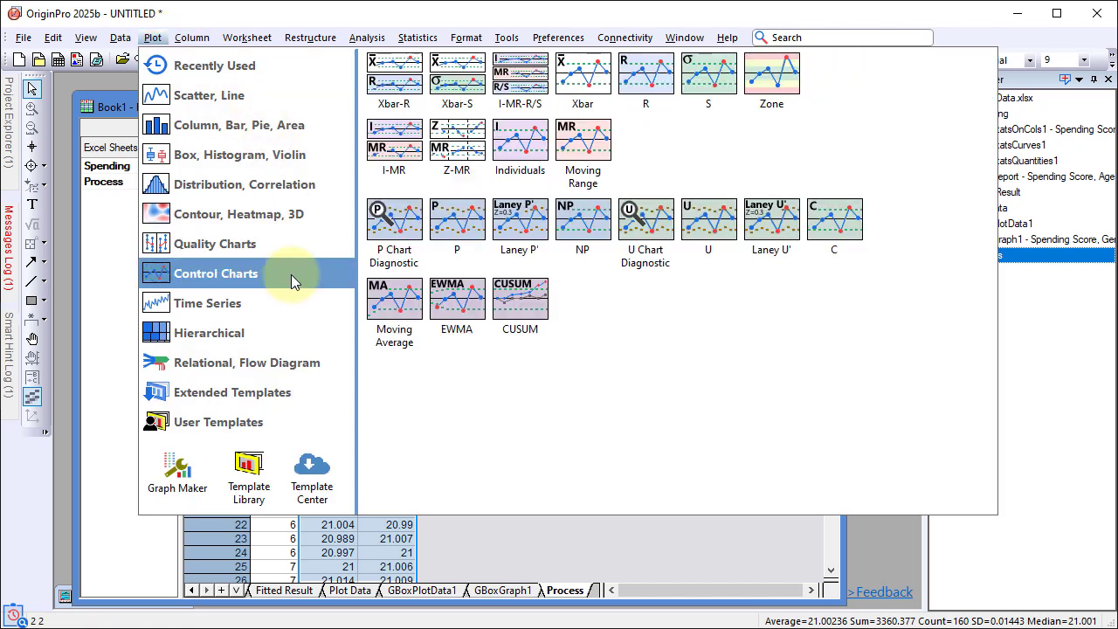
click(383, 88)
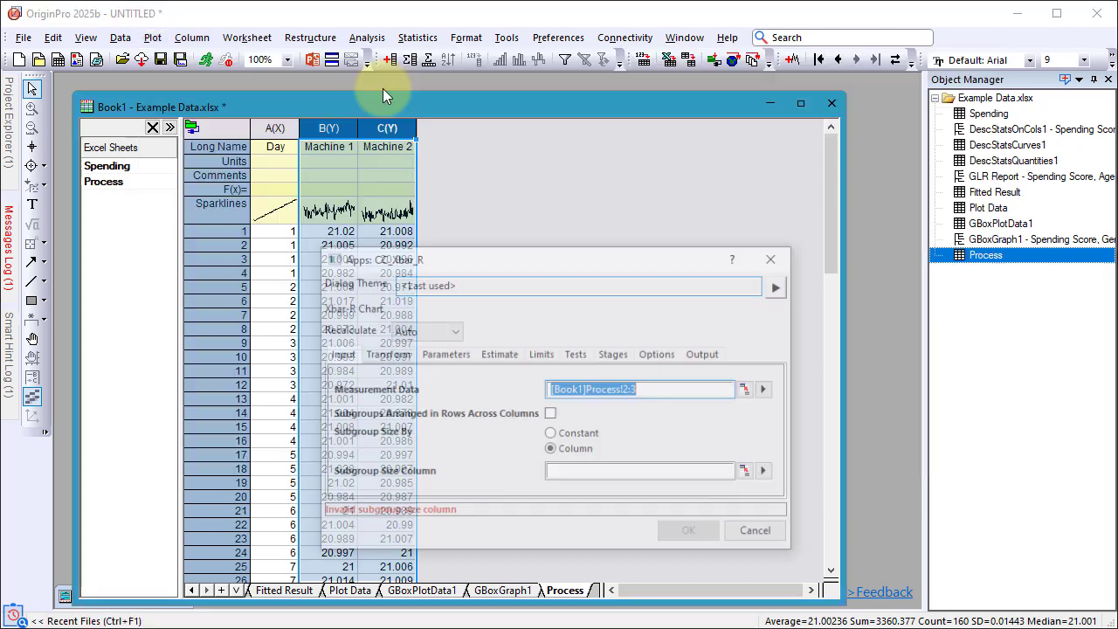
click(769, 473)
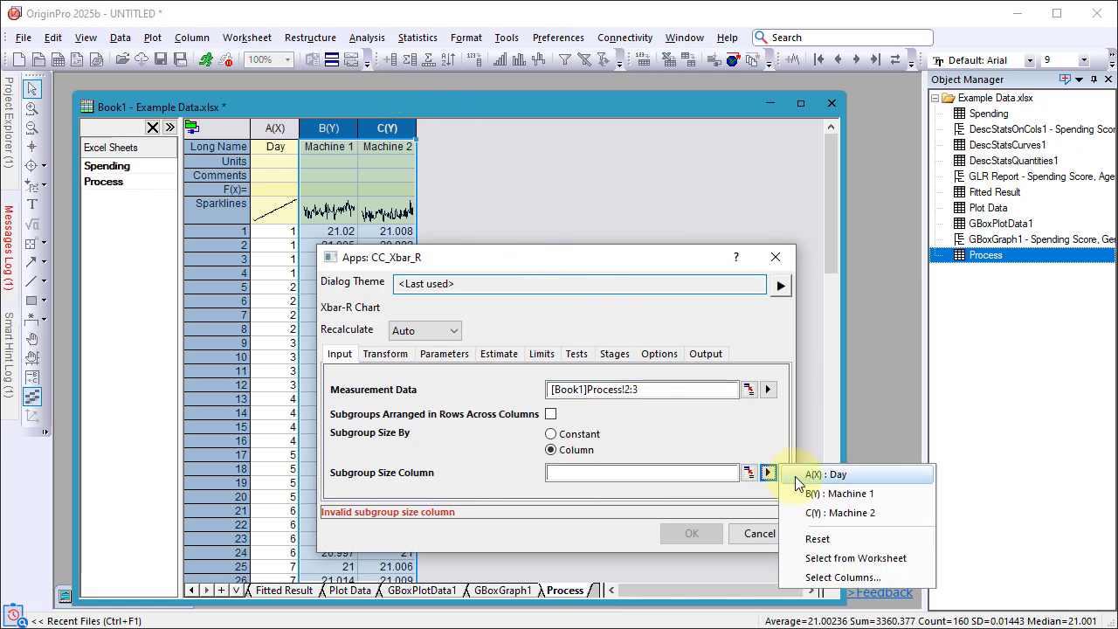
click(798, 476)
click(696, 522)
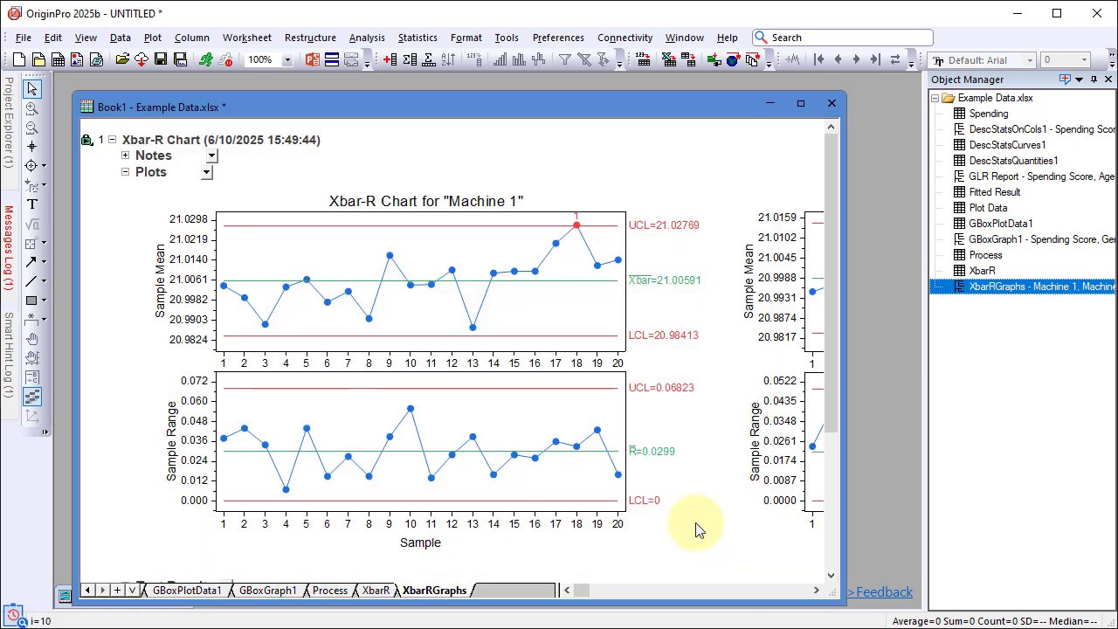
Open the Machine 1 Xbar-R chart in its own window and check that point 18 (21.028) fails Test 1
scroll(611, 350, down, 4)
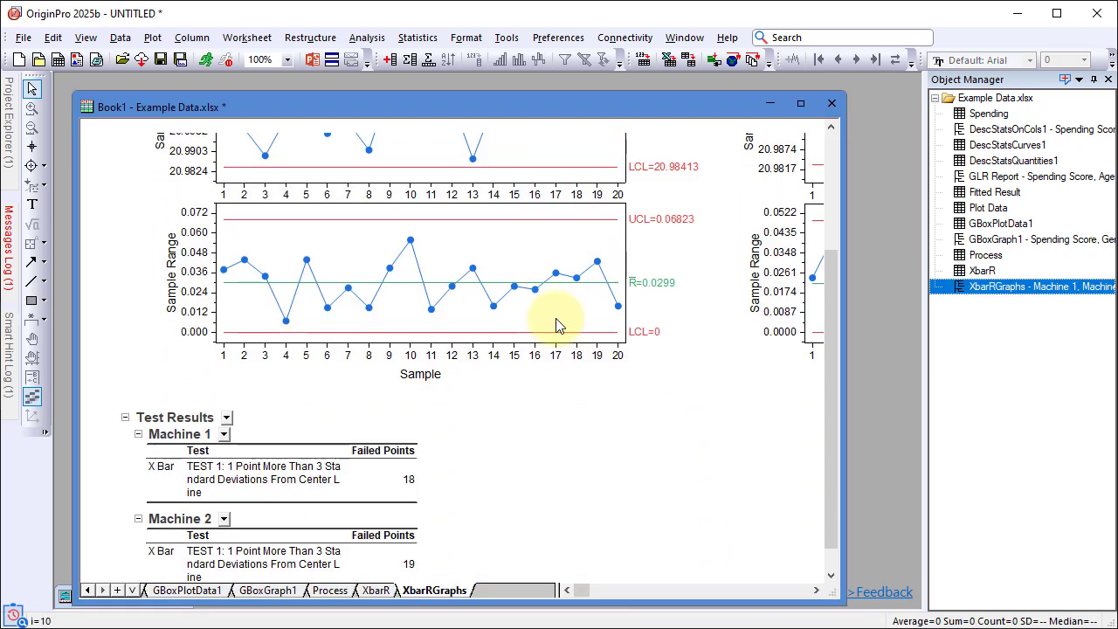
double_click(559, 325)
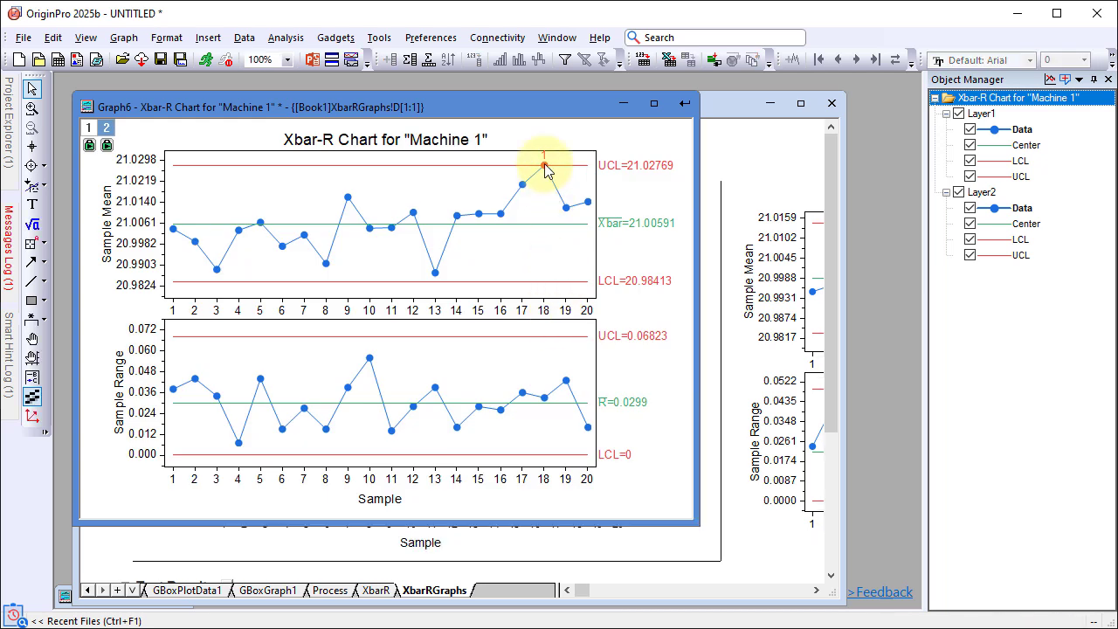
mouse_move(545, 170)
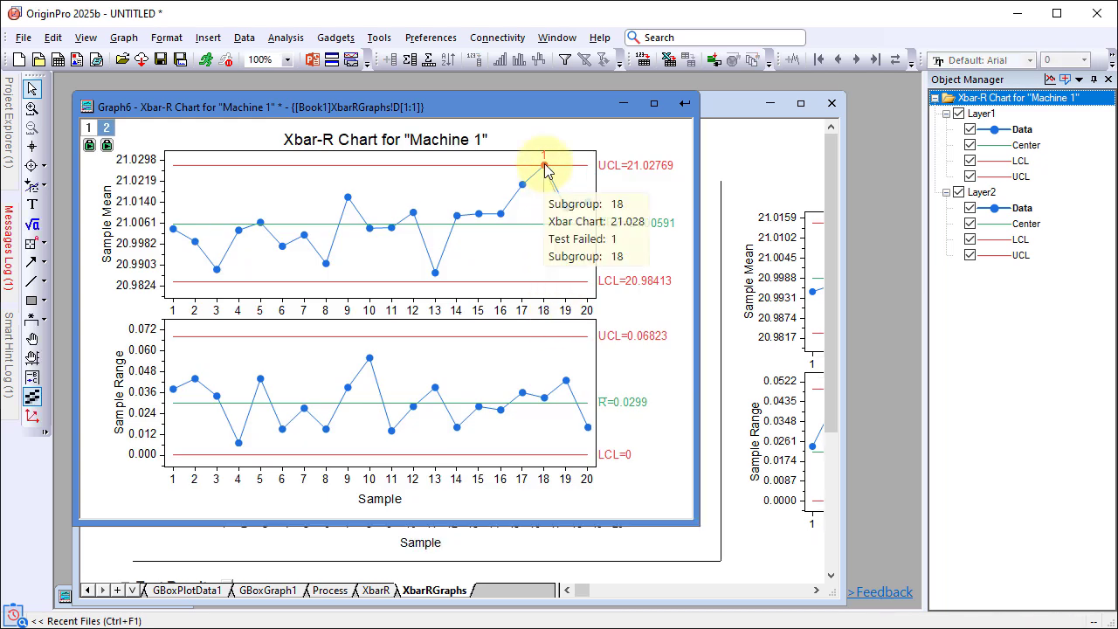
Plot Income against Age from the Spending sheet as a scatter, tiled beside the worksheet
click(684, 108)
click(984, 114)
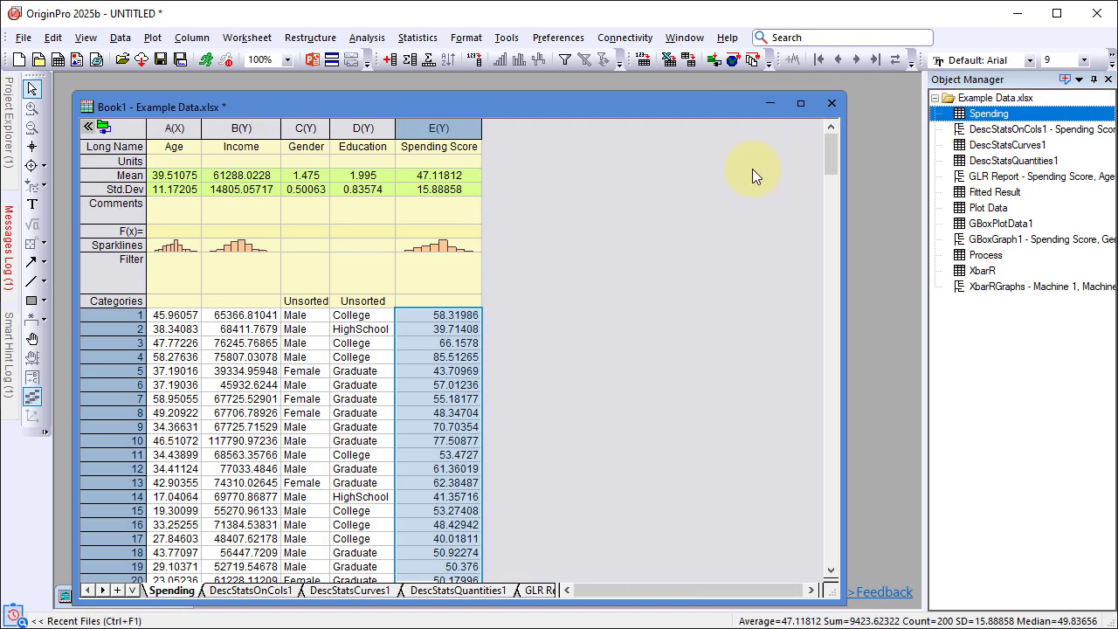
click(245, 129)
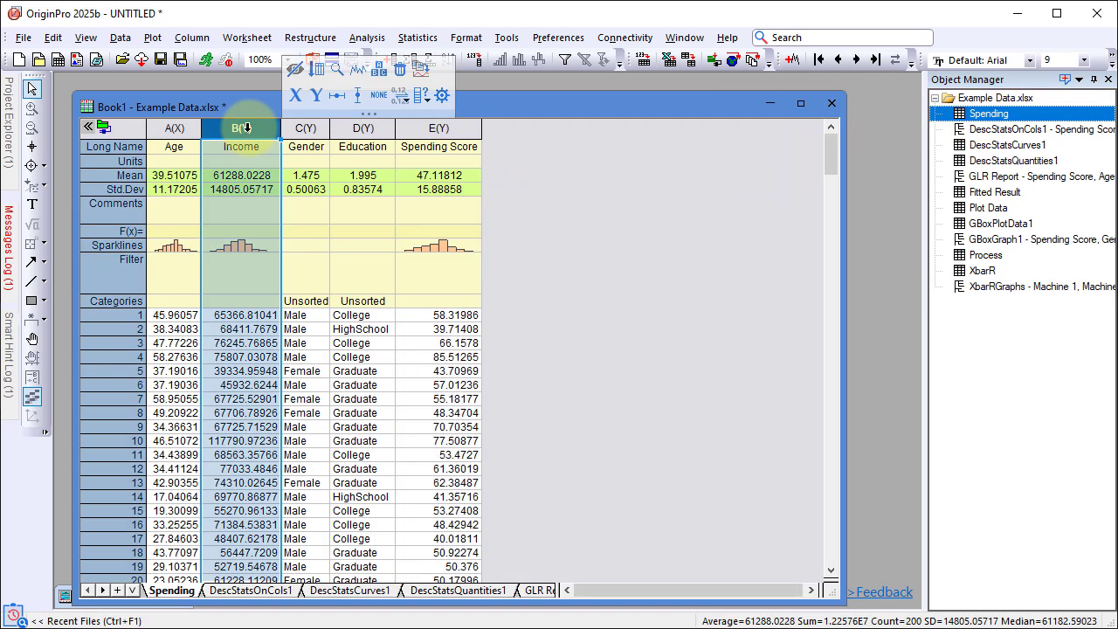
click(153, 39)
mouse_move(209, 95)
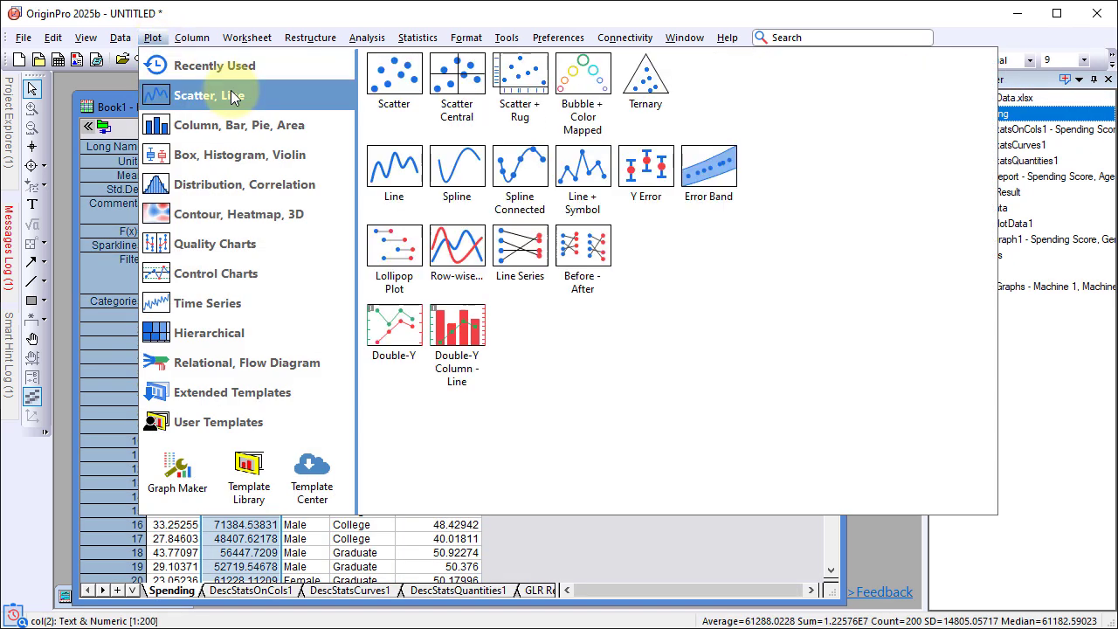
click(381, 79)
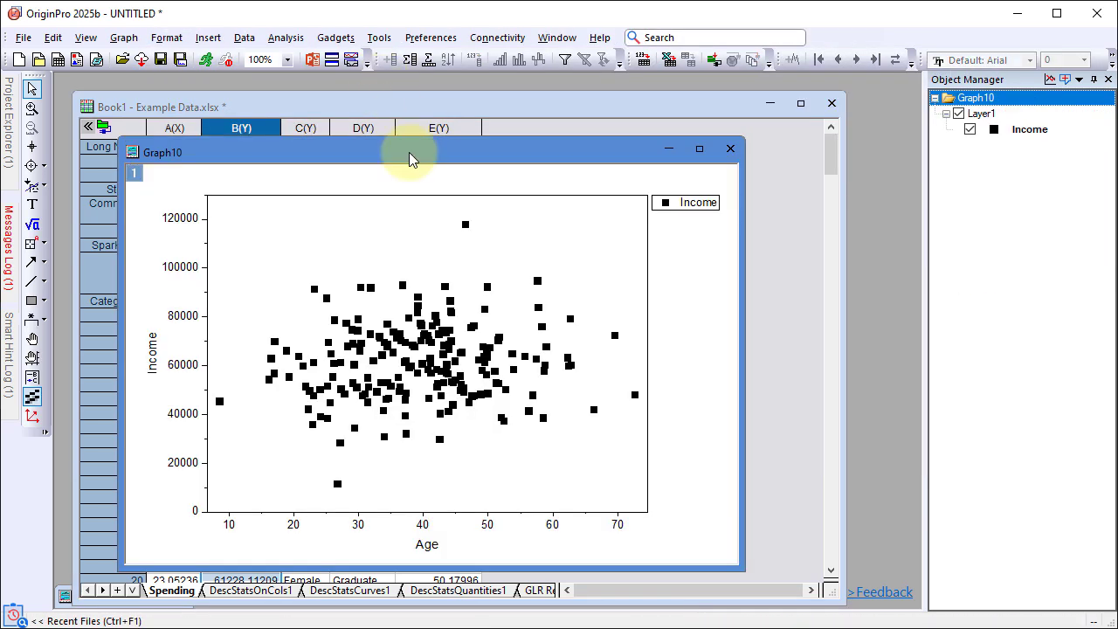
drag(409, 152, 906, 177)
drag(456, 107, 70, 179)
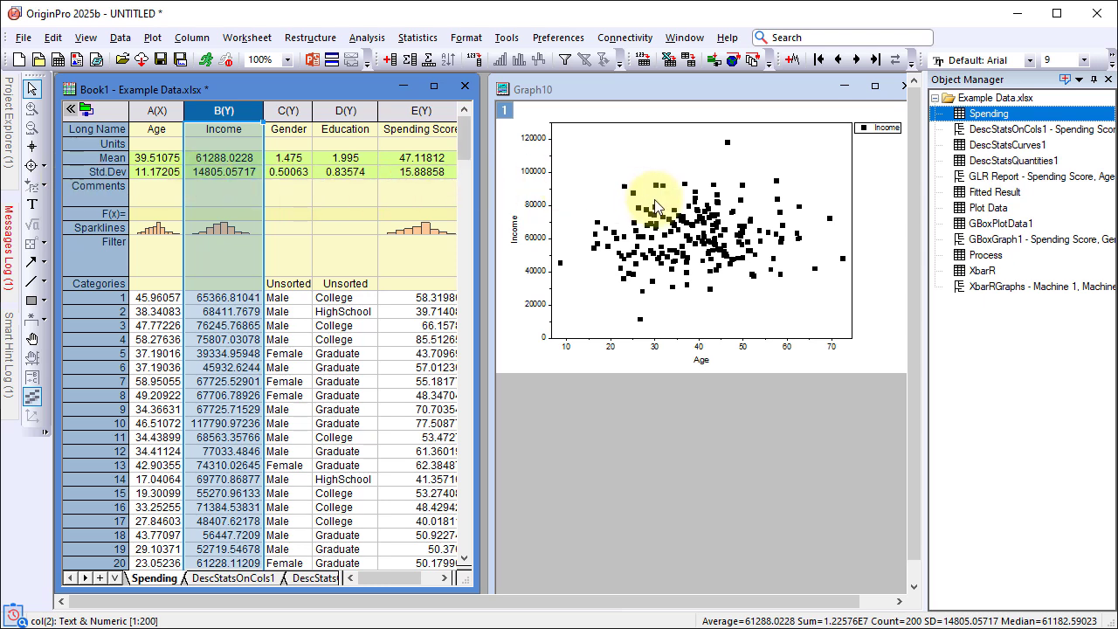
Add a red linear fit line to the Age–Income scatter in Graph10
click(688, 225)
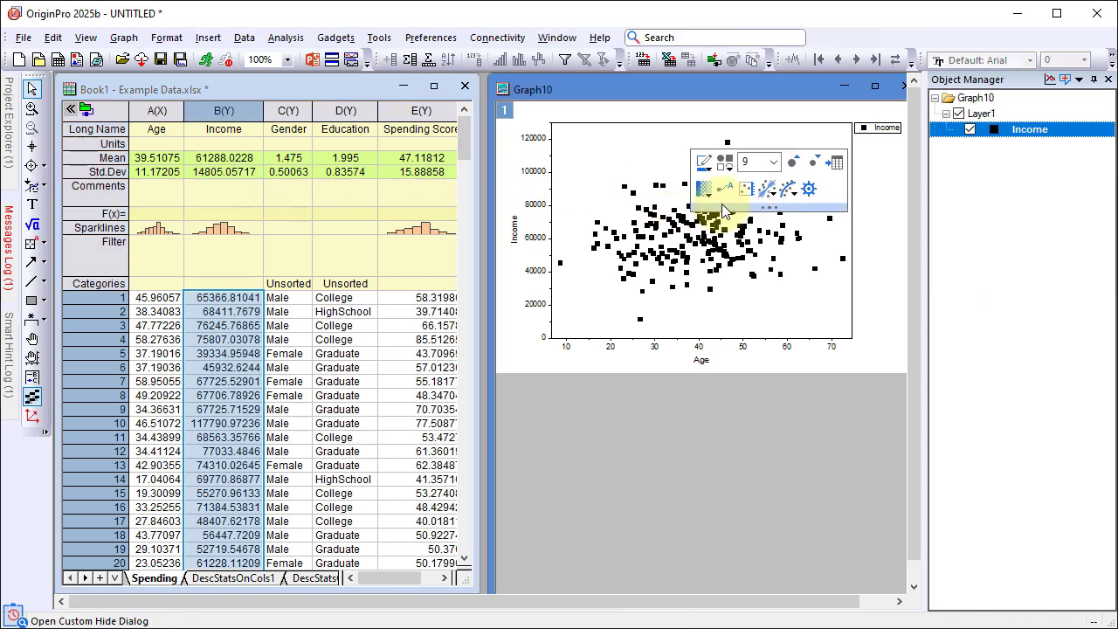
click(769, 192)
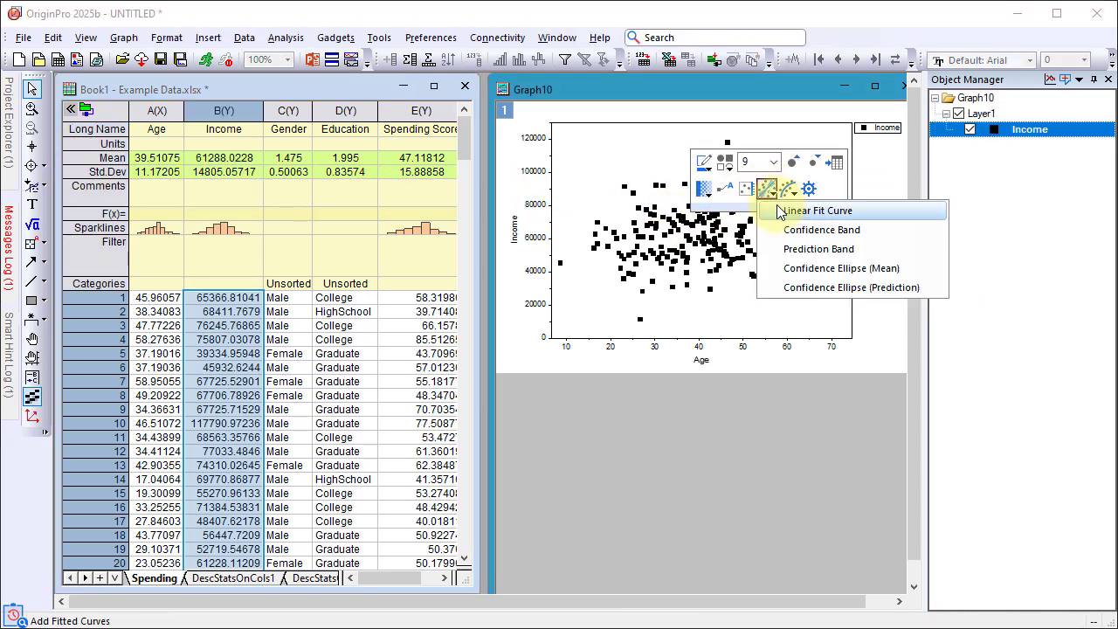
click(795, 210)
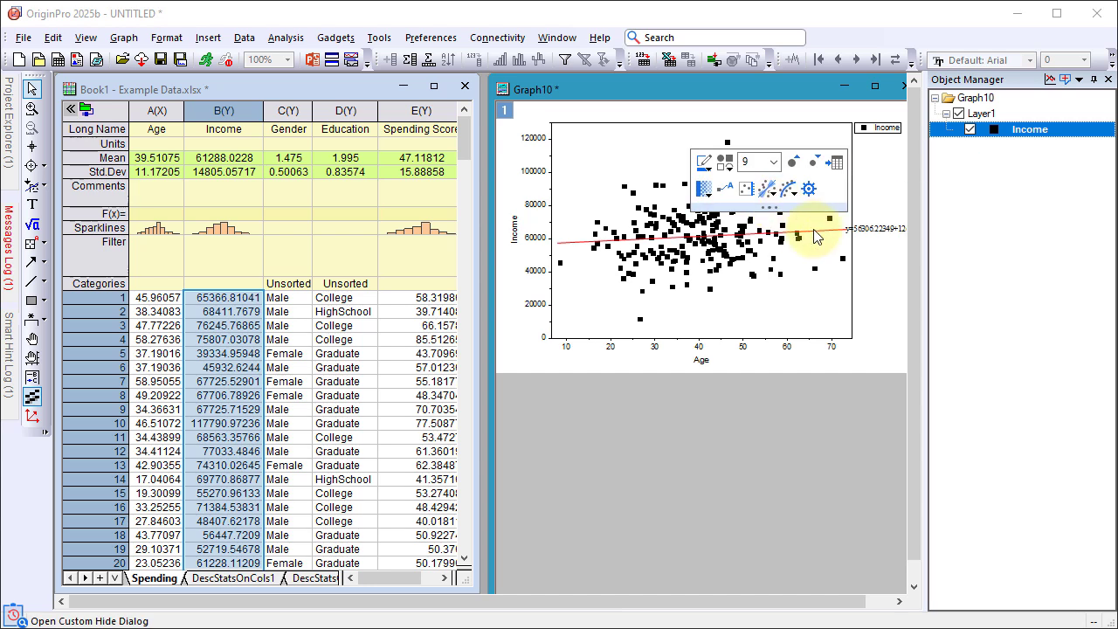
Label the fit with R-Square and Pearson's r (0.09515), then hide Object Manager and widen the graph
click(813, 232)
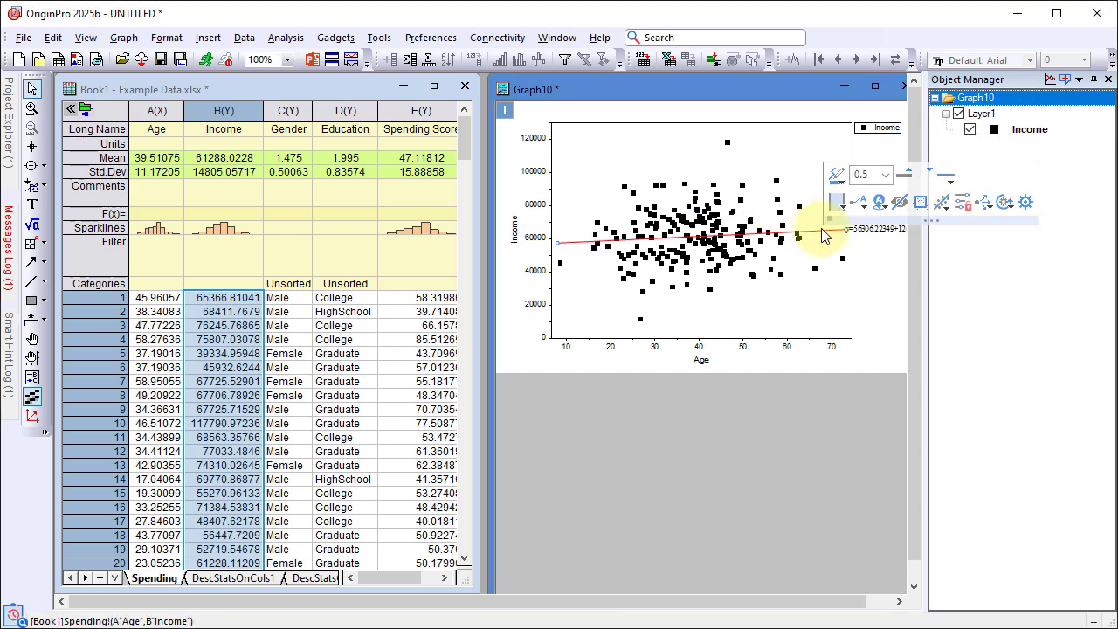
click(857, 215)
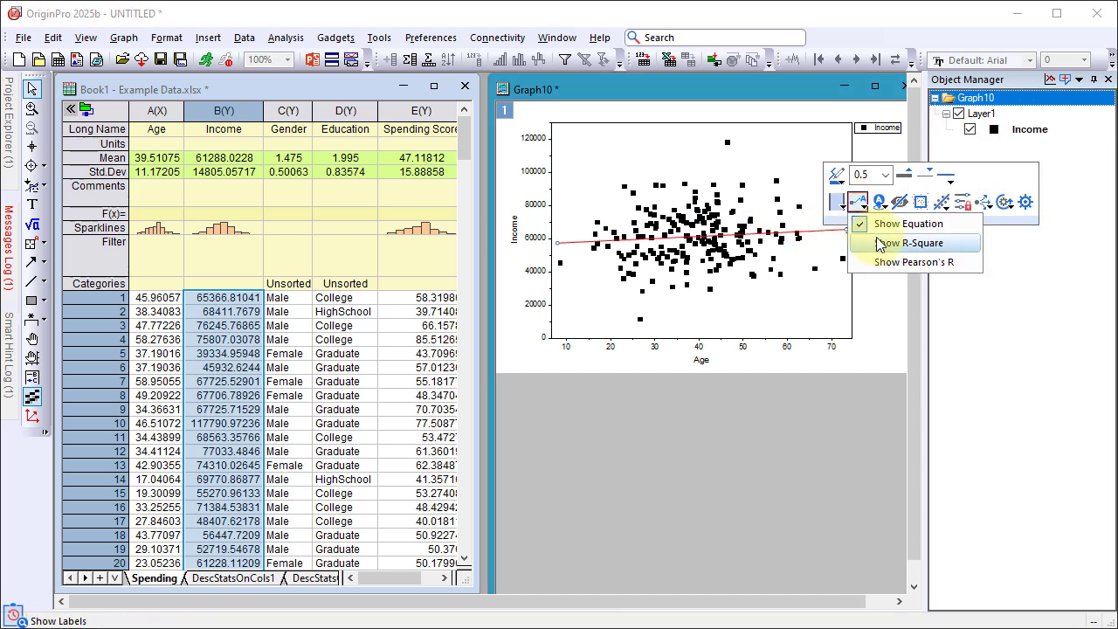
click(870, 242)
click(857, 215)
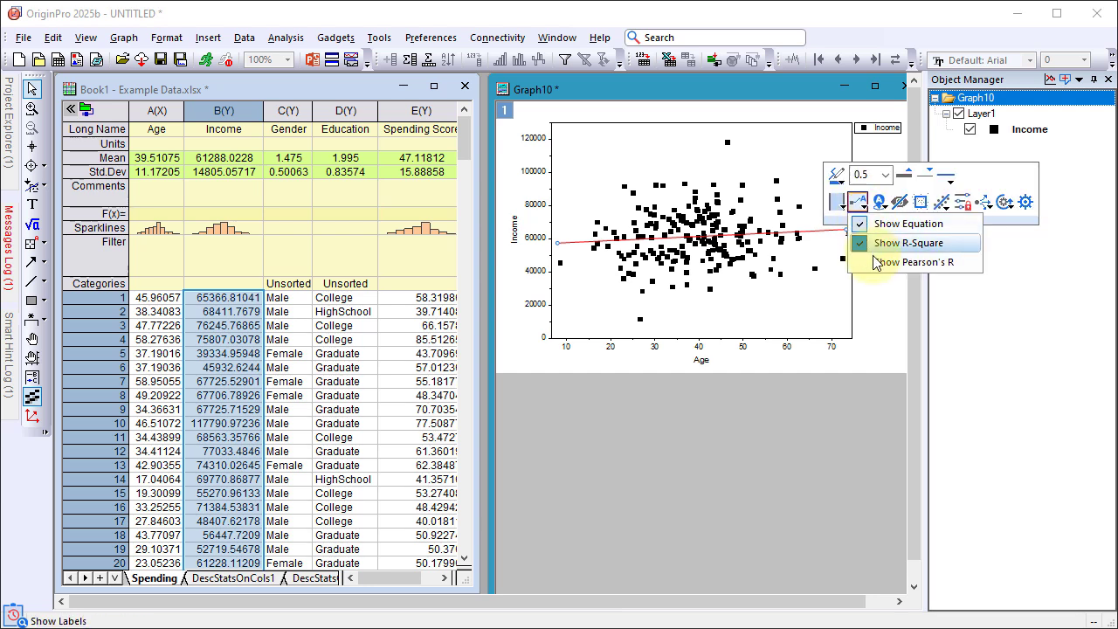
click(878, 255)
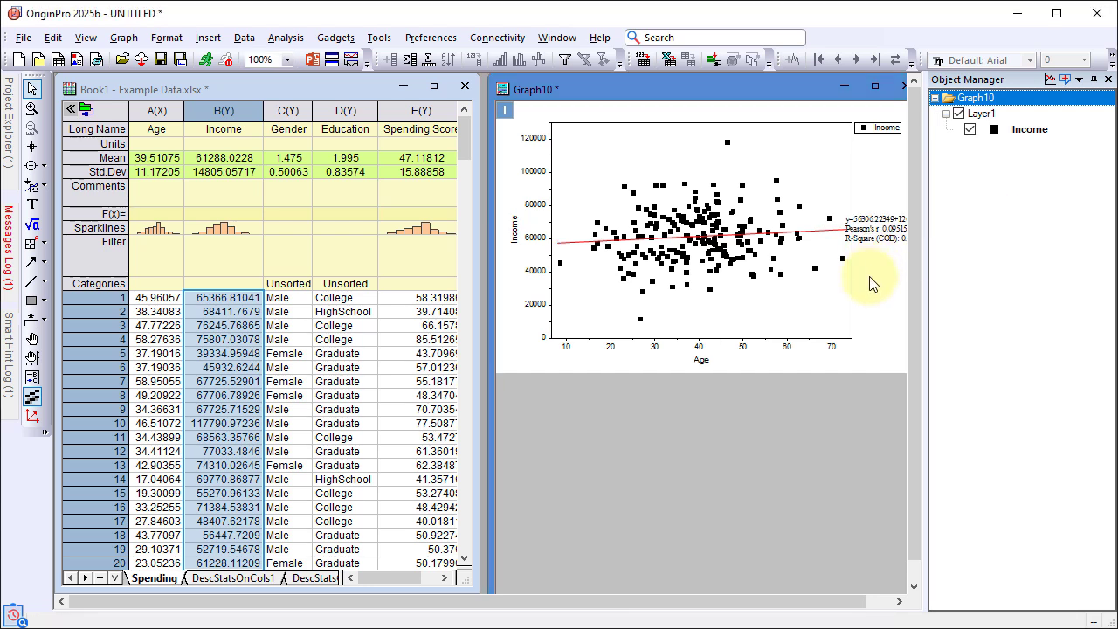
click(1094, 79)
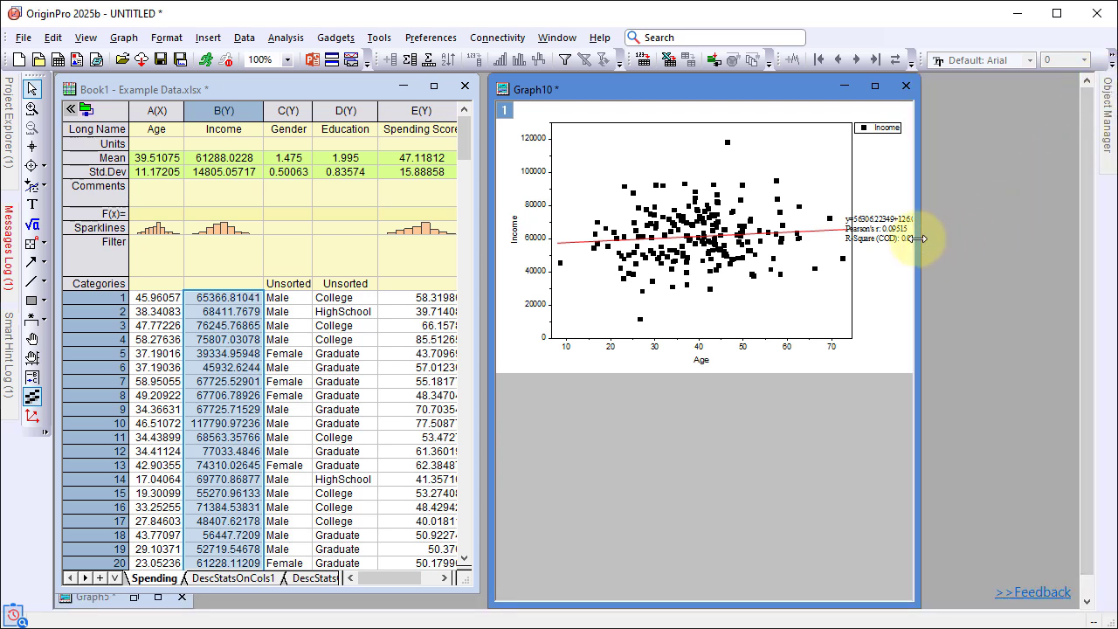
drag(919, 242, 961, 243)
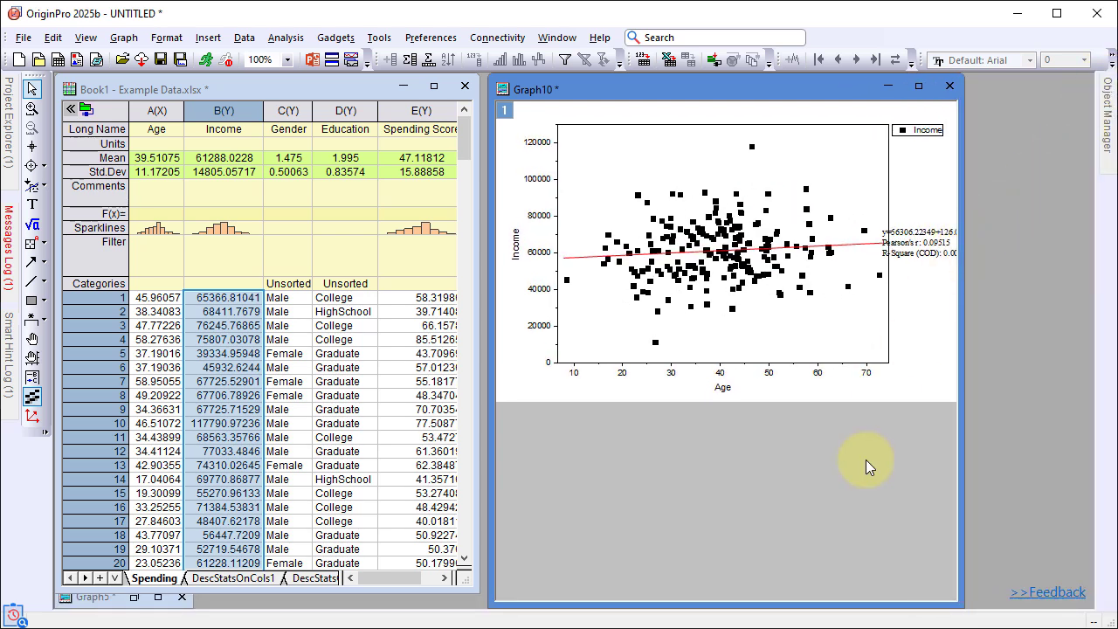
Highlight the topmost outlier, then mask the outlying points near Age 46, 27 and 70
click(32, 166)
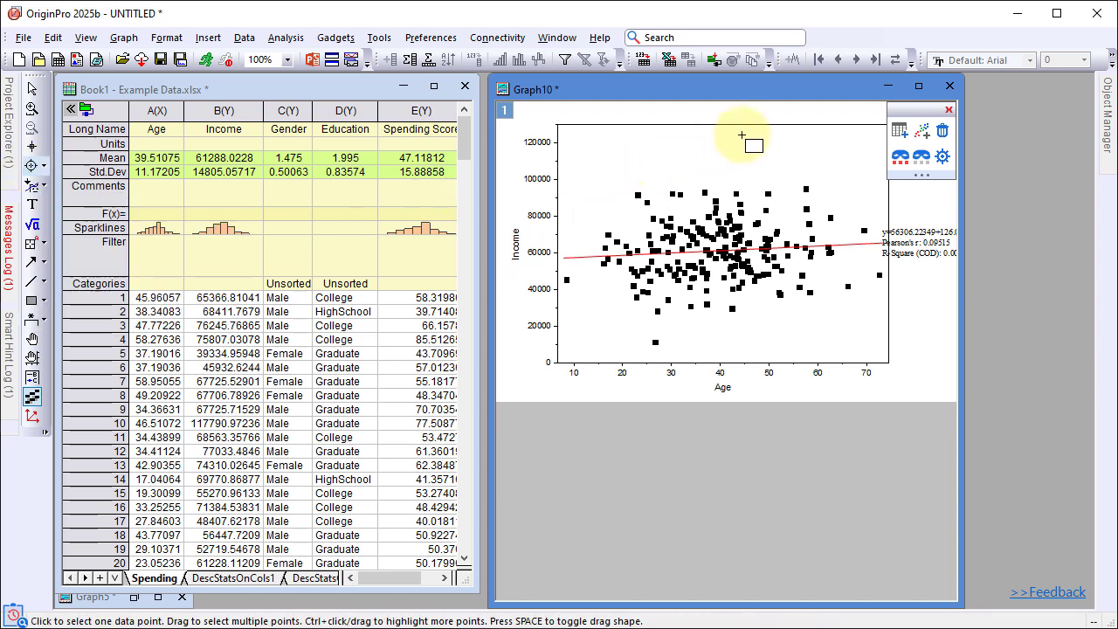
drag(742, 135, 774, 164)
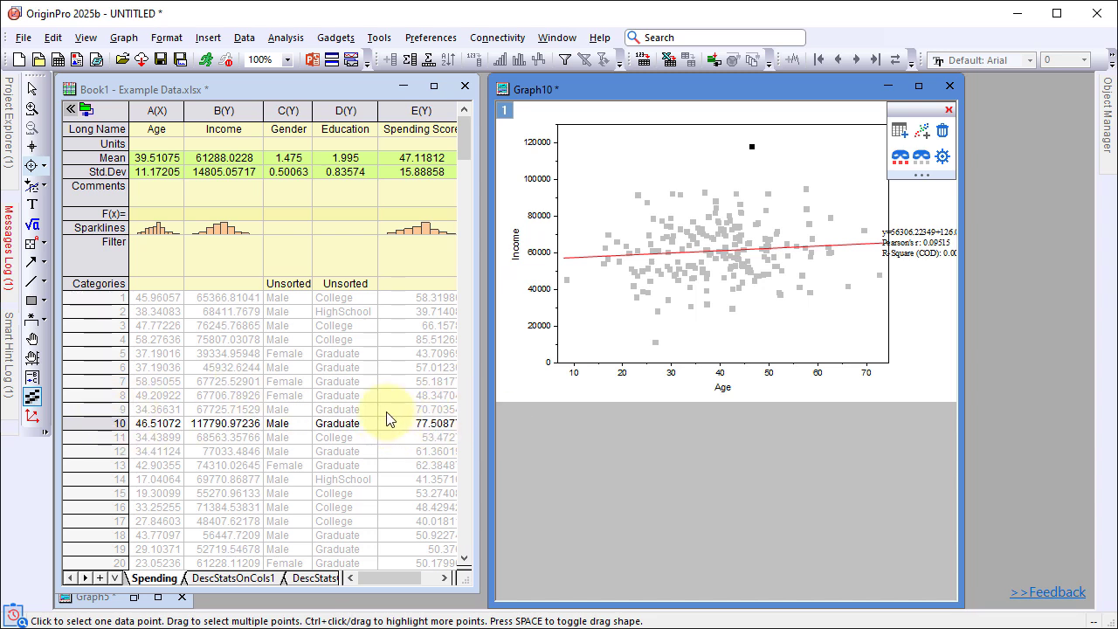
click(43, 188)
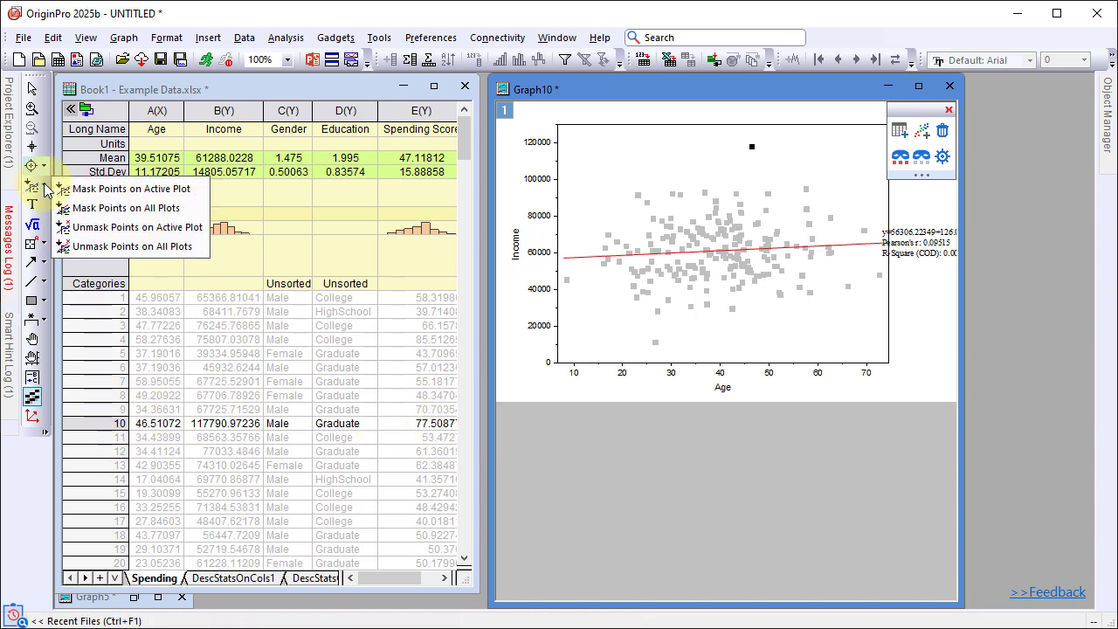
click(59, 189)
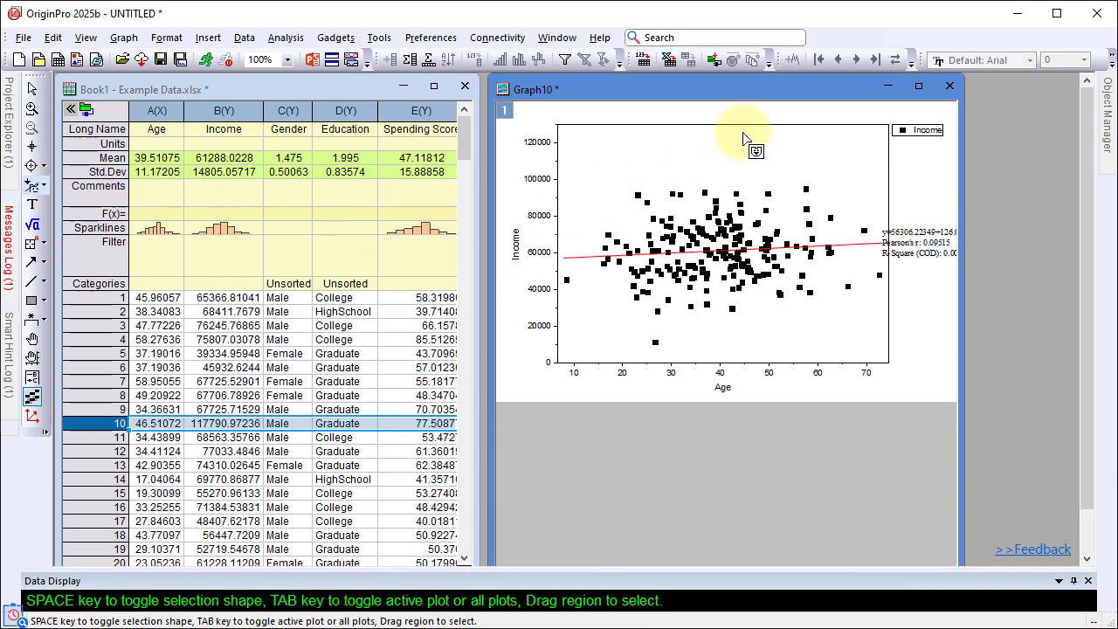
drag(740, 136, 789, 179)
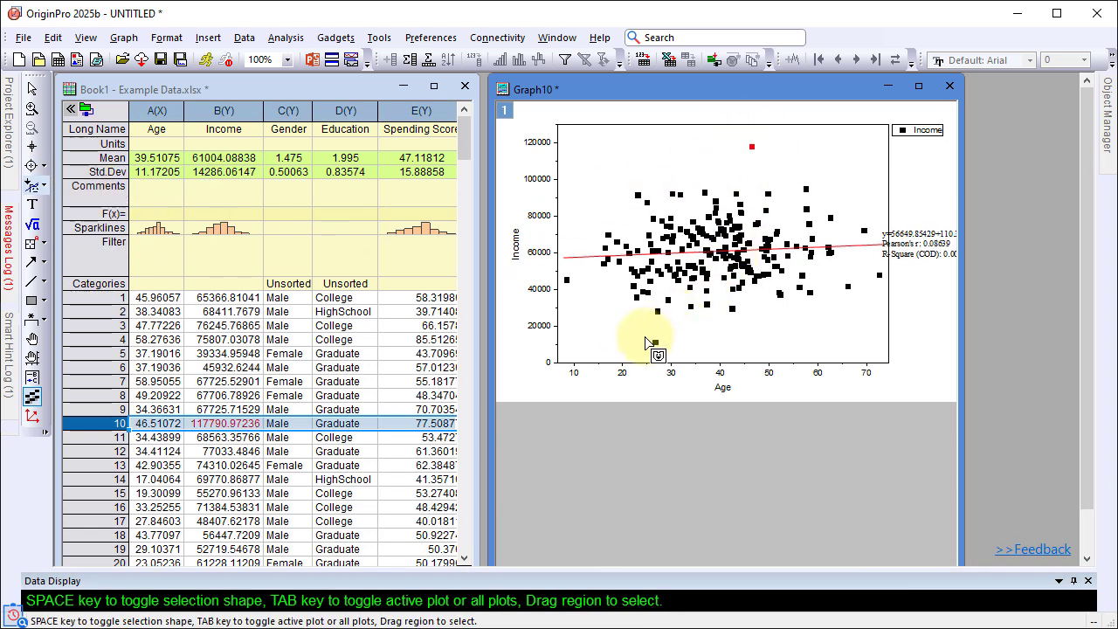
drag(648, 339, 673, 356)
drag(883, 277, 889, 285)
drag(857, 219, 876, 251)
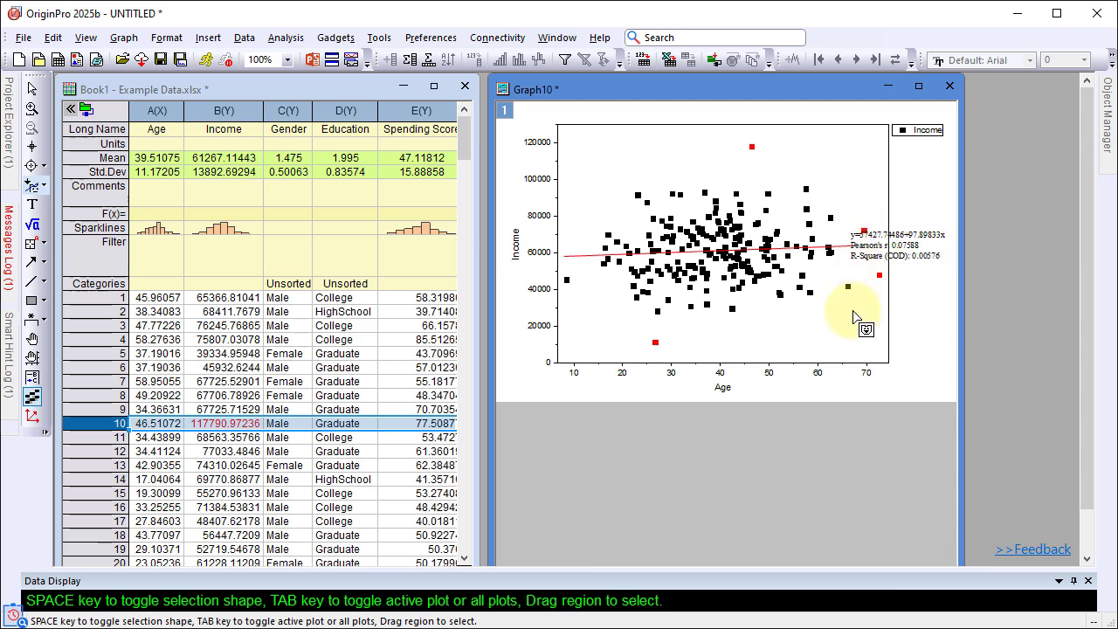
Unmask all Income points so the fit returns to Pearson's r 0.09515
click(48, 187)
click(105, 207)
drag(605, 133, 919, 359)
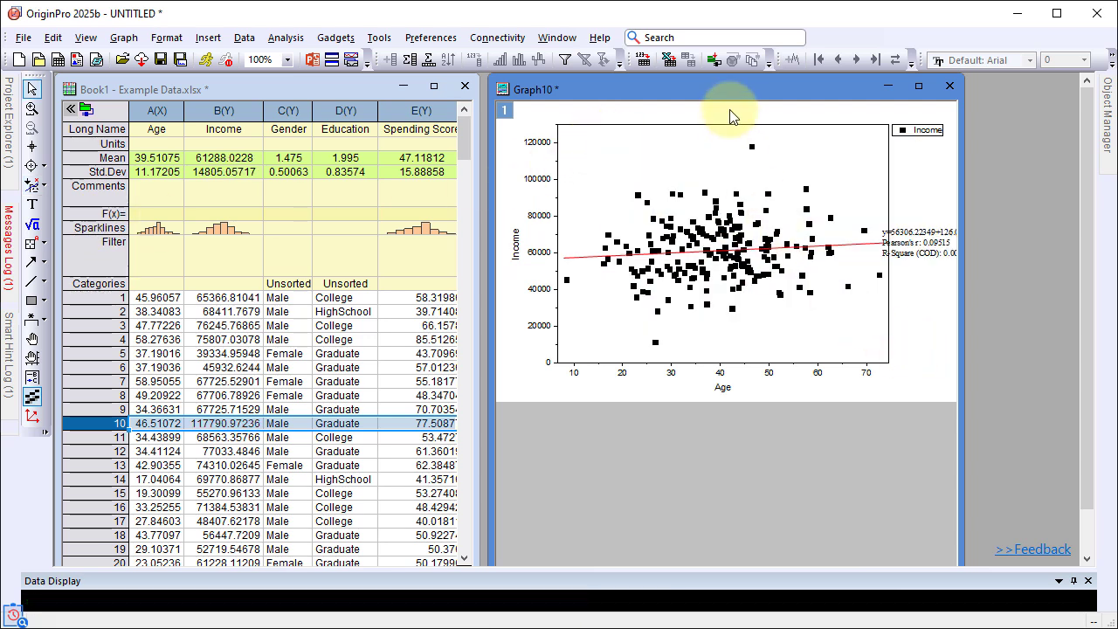
Add a Gender data slicer showing only female points, then duplicate the filtered graph
mouse_move(728, 105)
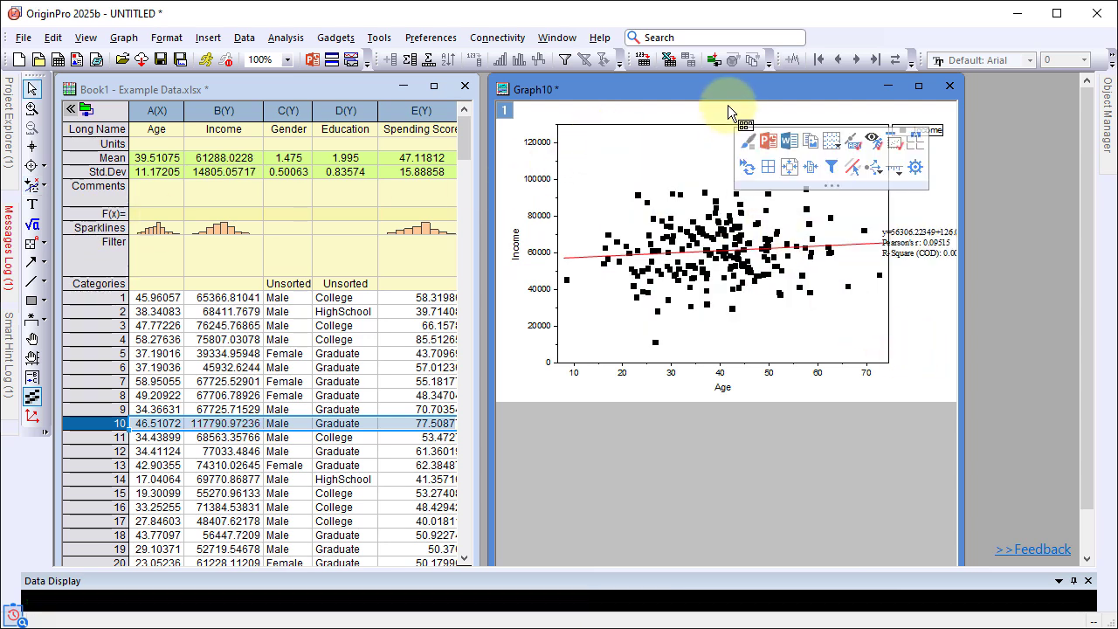
click(832, 168)
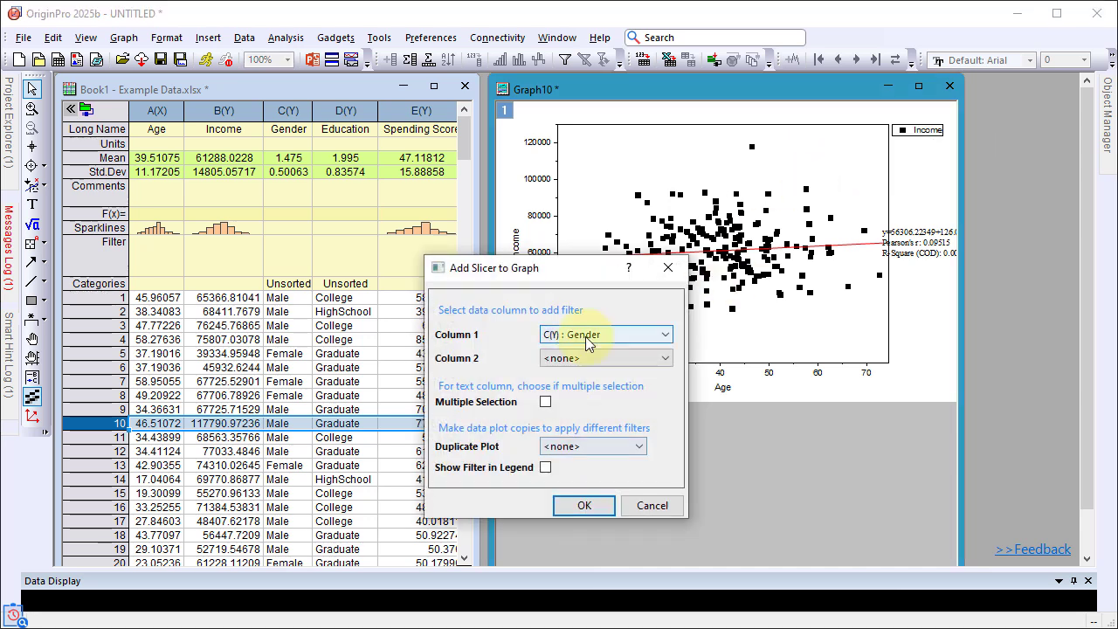
click(591, 510)
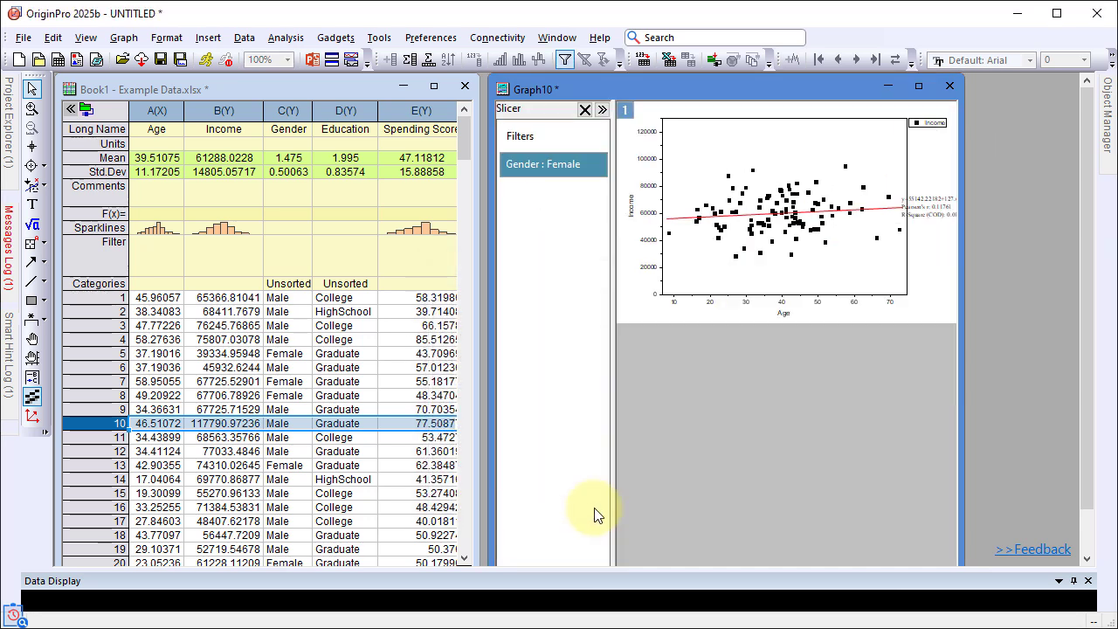
right_click(662, 84)
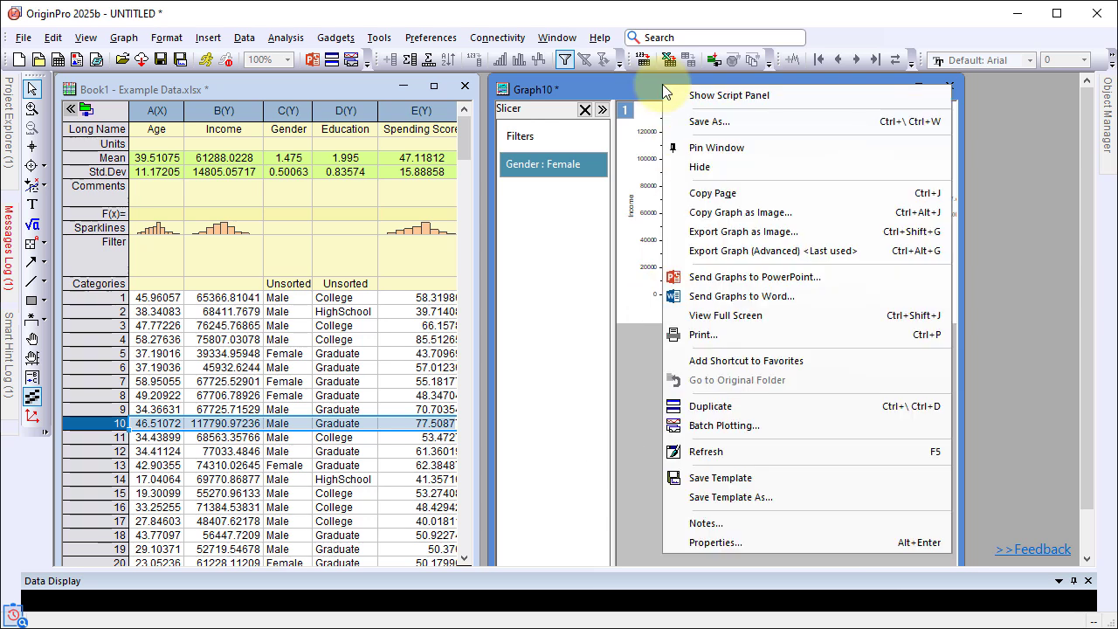
click(723, 402)
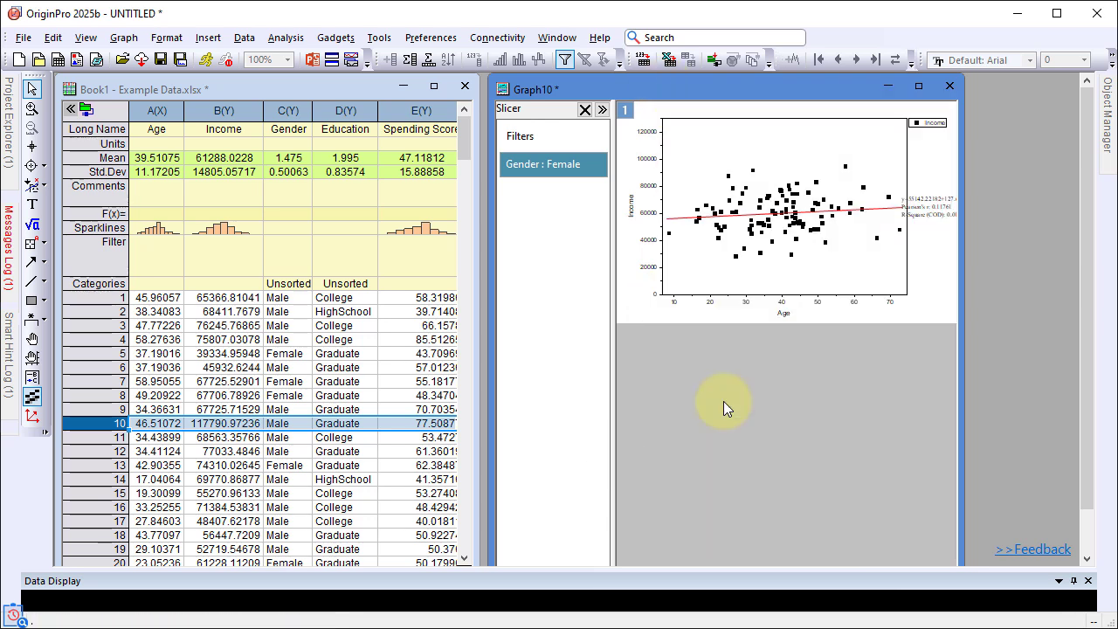